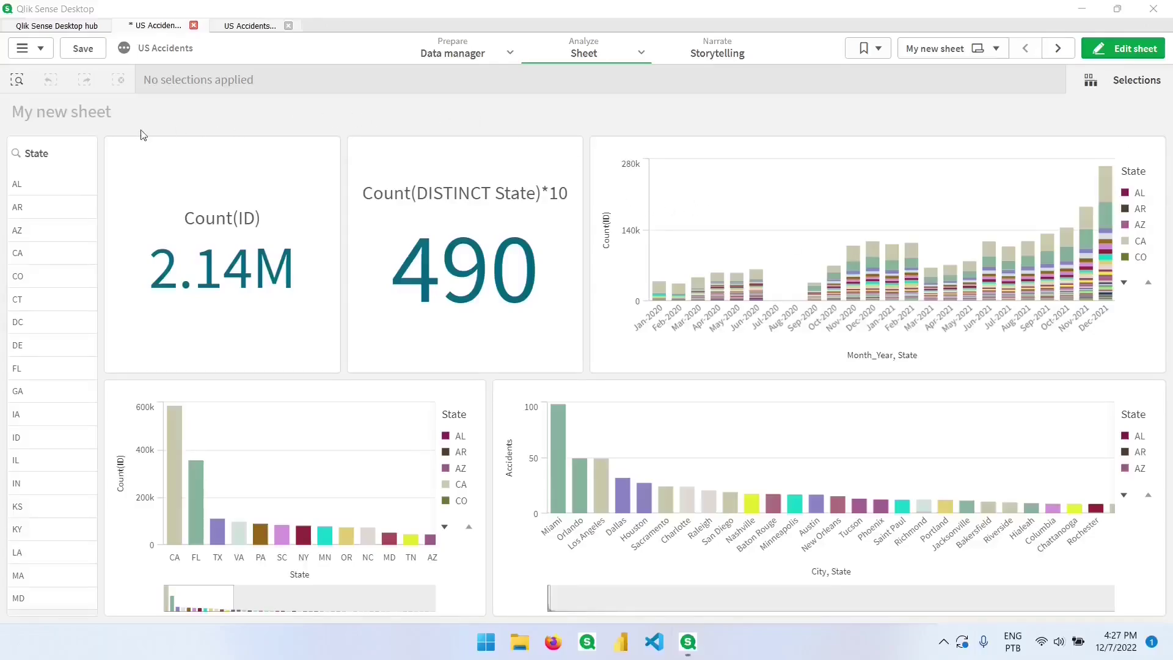
Edit the Accidents master measure so its name is Accidents and its expression is Count(ID), and save it
{"action": "left_click", "coordinate": [1118, 48]}
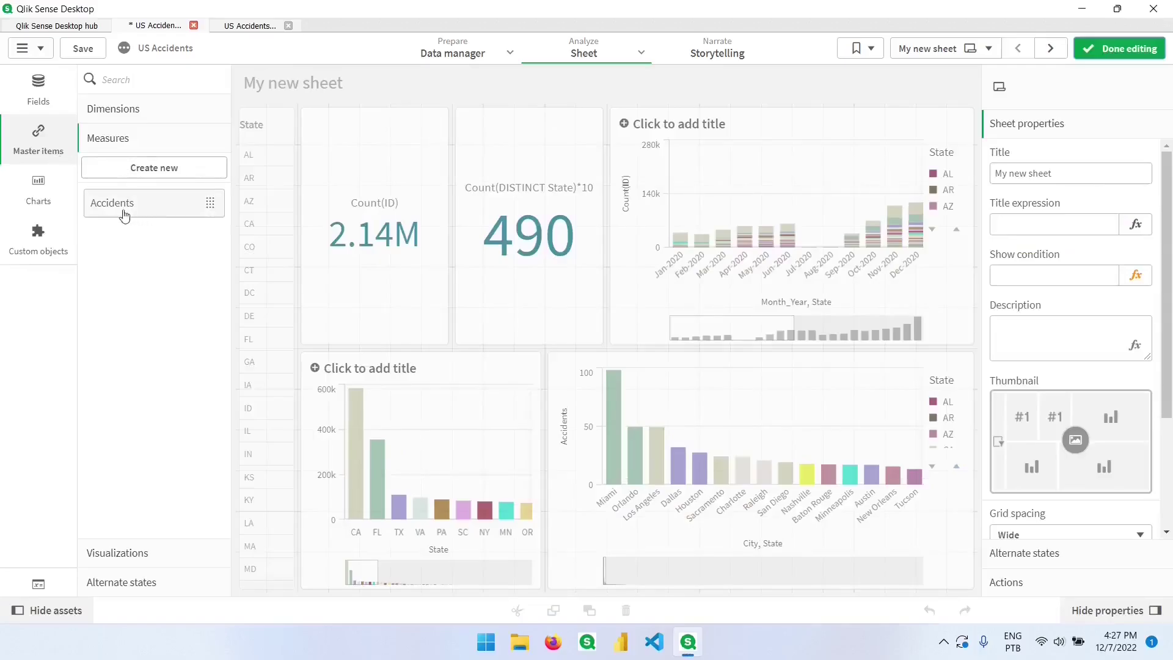
{"action": "left_click", "coordinate": [138, 212]}
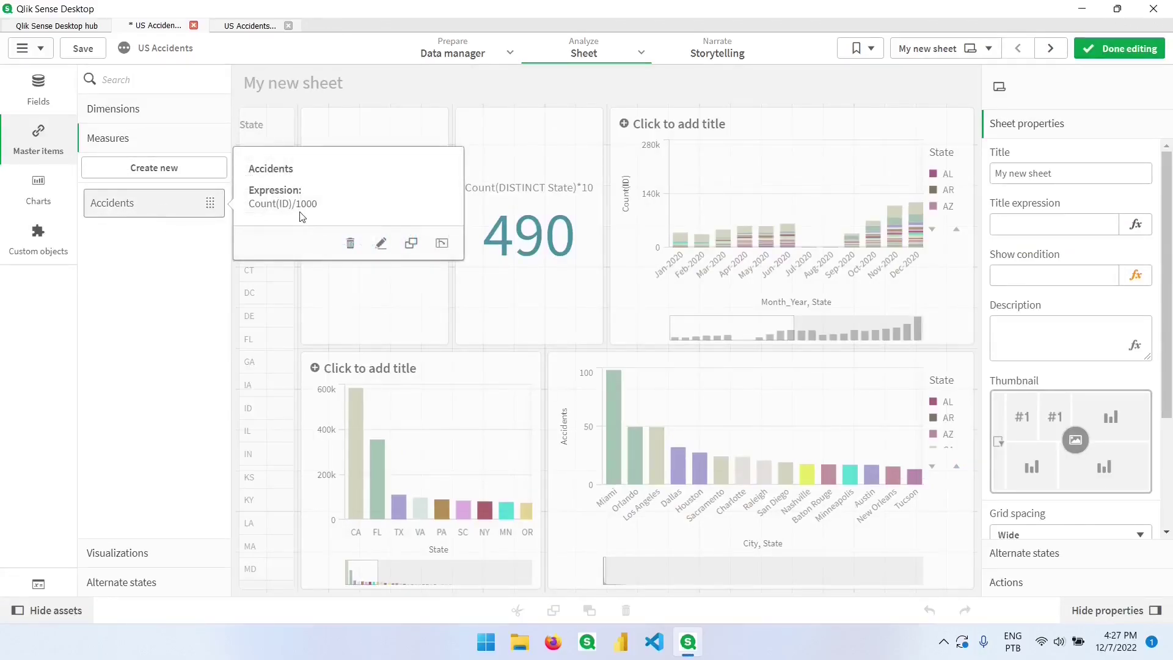
{"action": "left_click", "coordinate": [381, 245]}
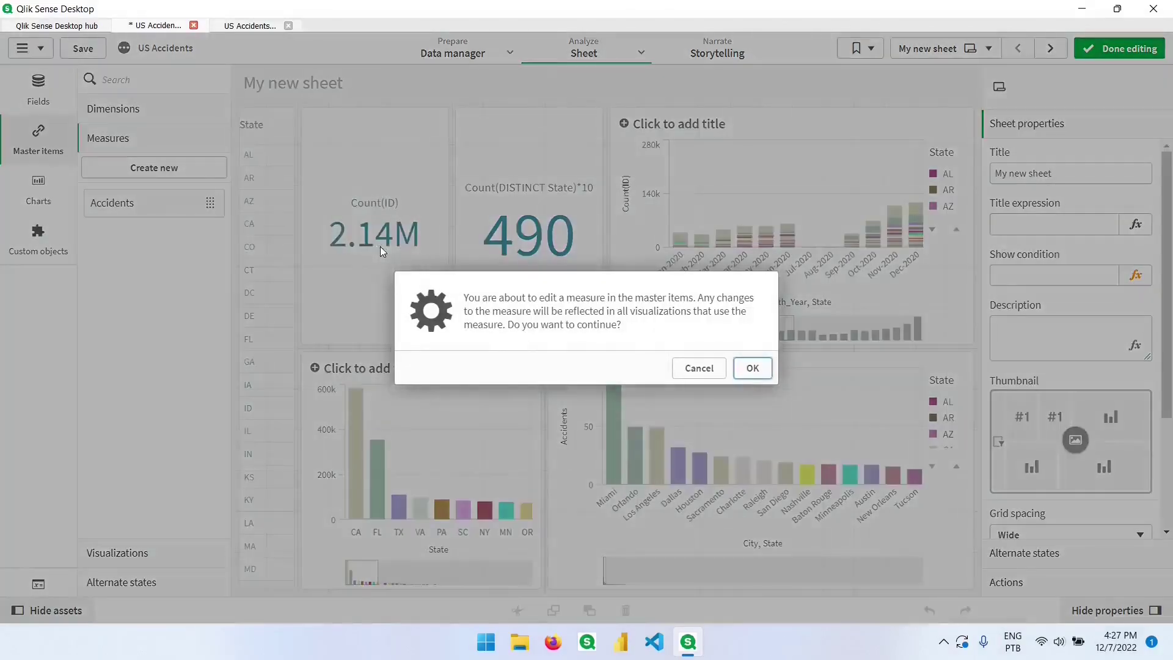
{"action": "left_click", "coordinate": [752, 368]}
{"action": "left_click", "coordinate": [481, 156]}
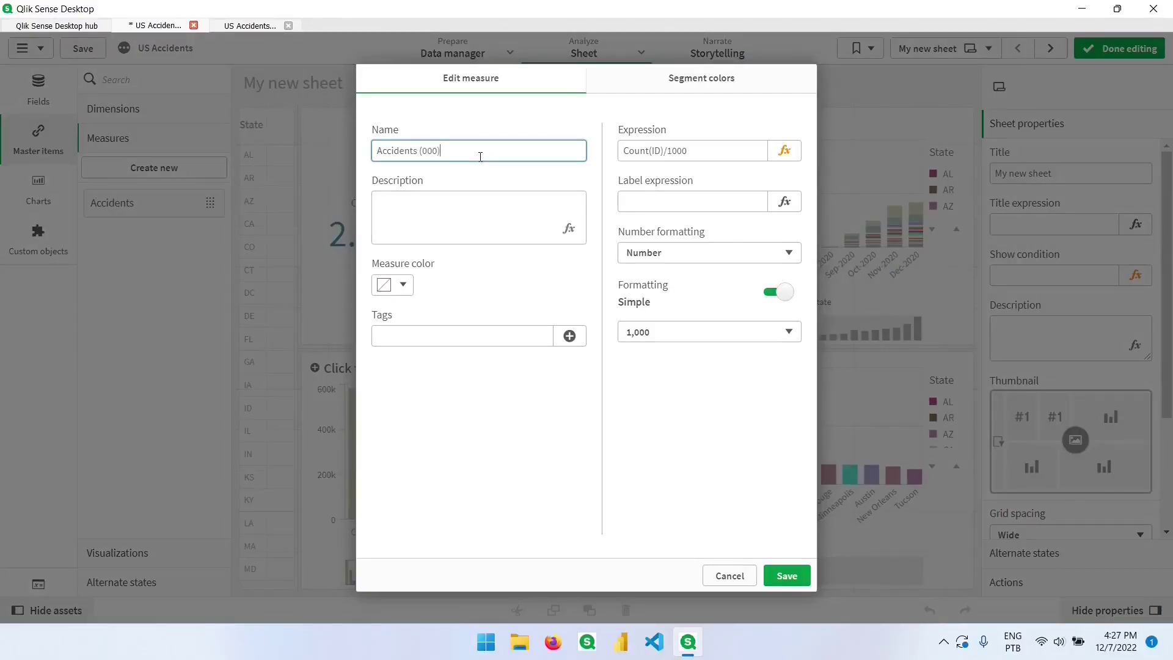
{"action": "left_click_drag", "start_coordinate": [480, 157], "coordinate": [419, 155]}
{"action": "left_click", "coordinate": [445, 156]}
{"action": "key", "text": "BackSpace"}
{"action": "left_click_drag", "start_coordinate": [690, 150], "coordinate": [667, 150]}
{"action": "key", "text": "BackSpace"}
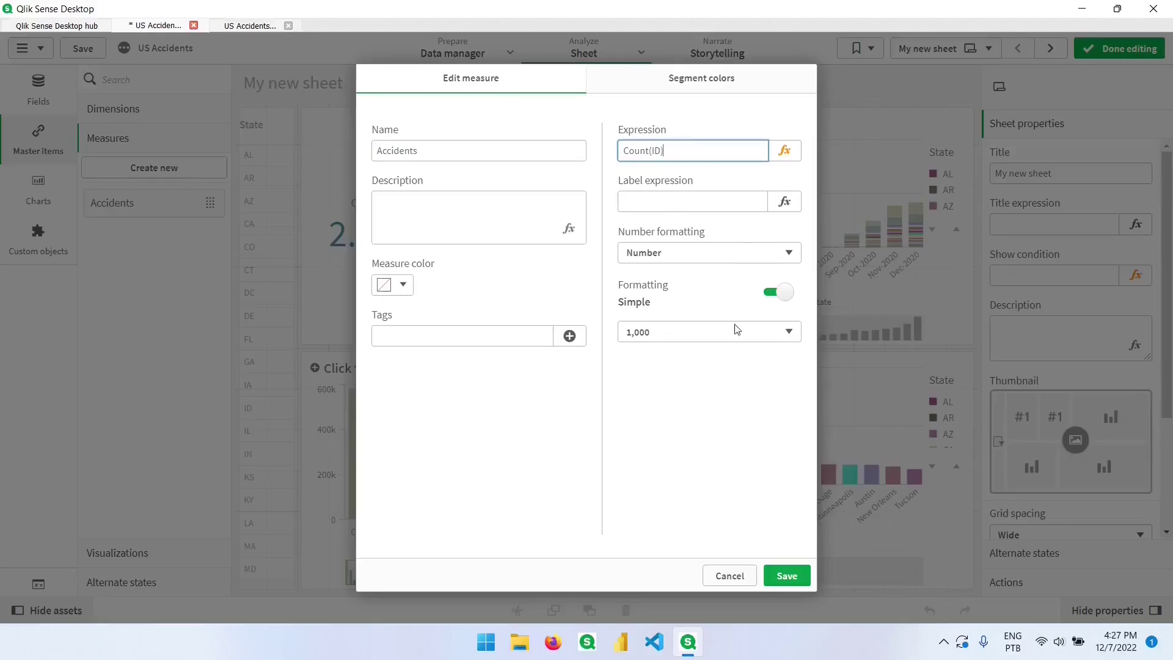
{"action": "left_click", "coordinate": [795, 578]}
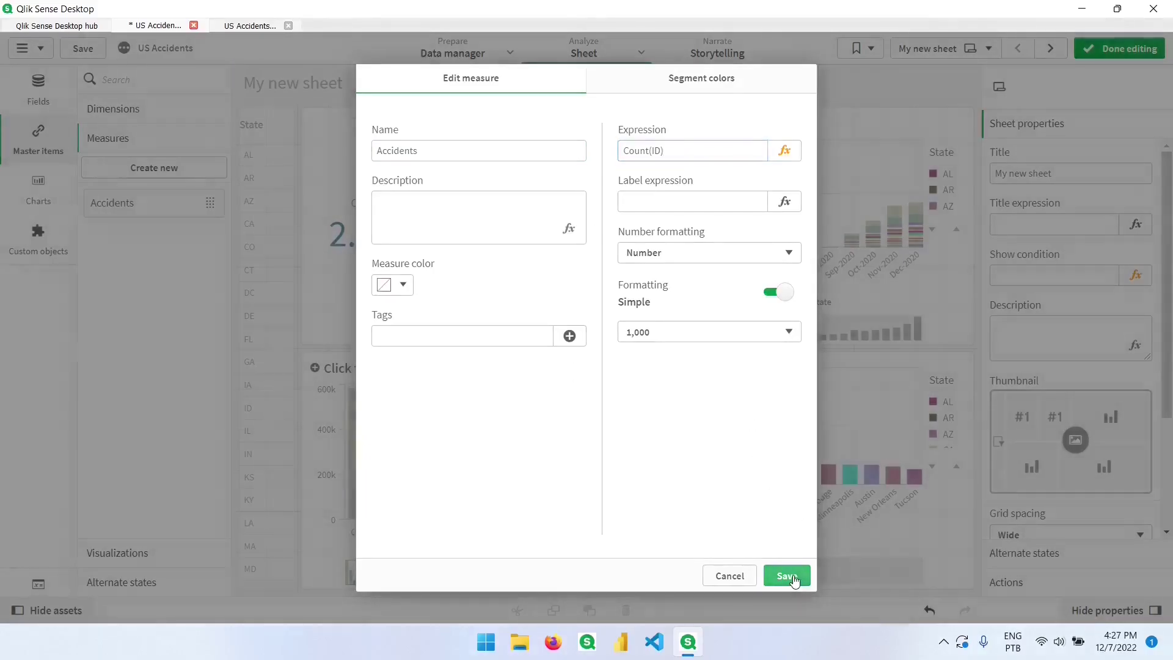
Delete the two KPIs from the sheet and place a map chart in the freed space beside the State filter
{"action": "left_click", "coordinate": [550, 213]}
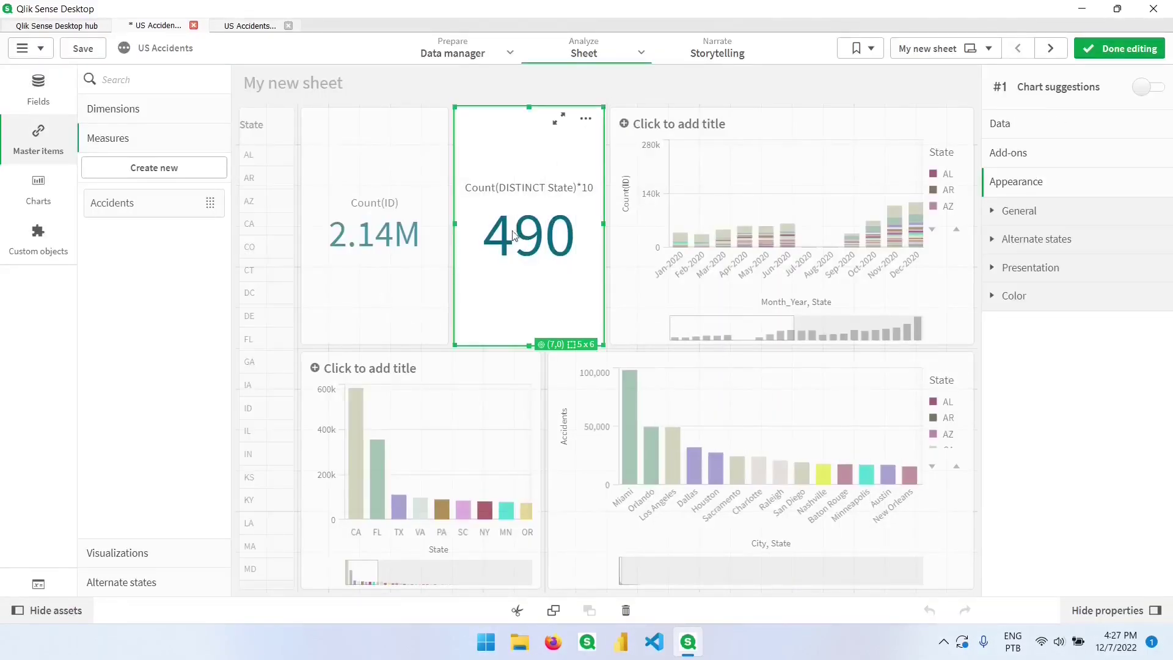
{"action": "left_click", "coordinate": [626, 610]}
{"action": "left_click", "coordinate": [422, 251]}
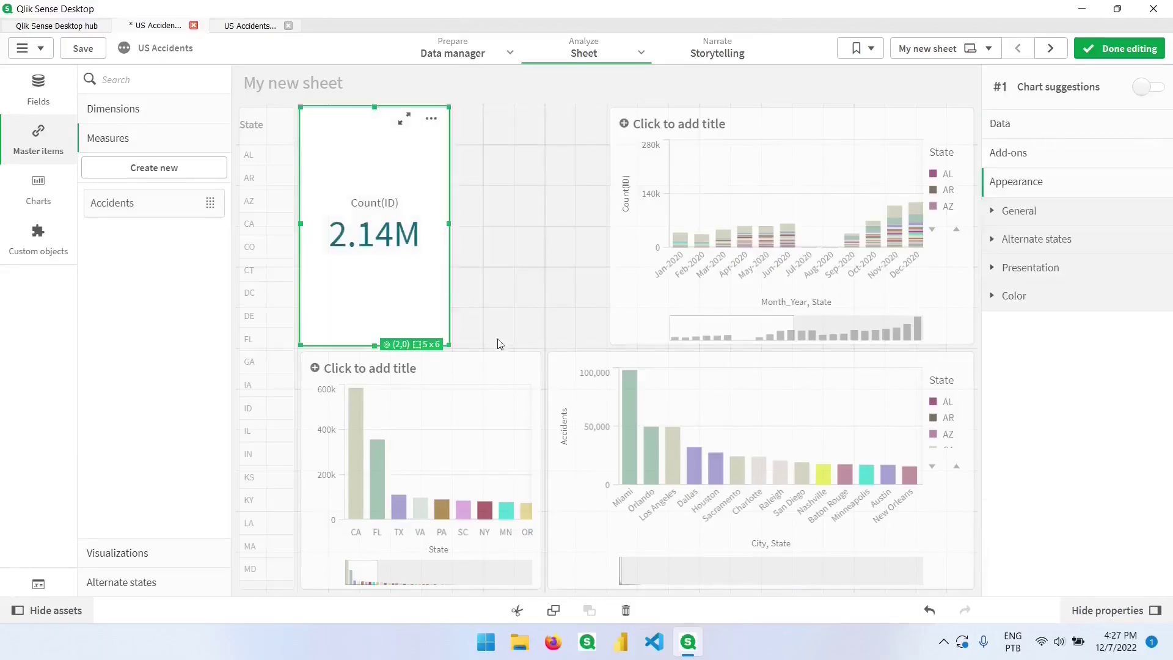
{"action": "left_click", "coordinate": [626, 611]}
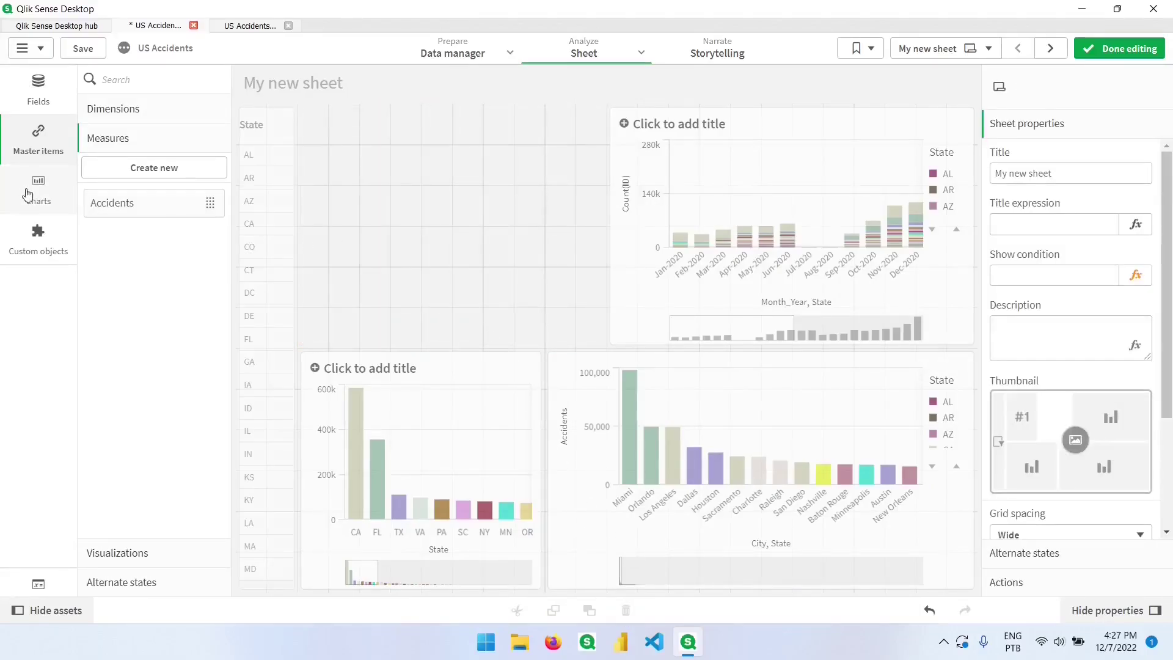
{"action": "left_click", "coordinate": [36, 195]}
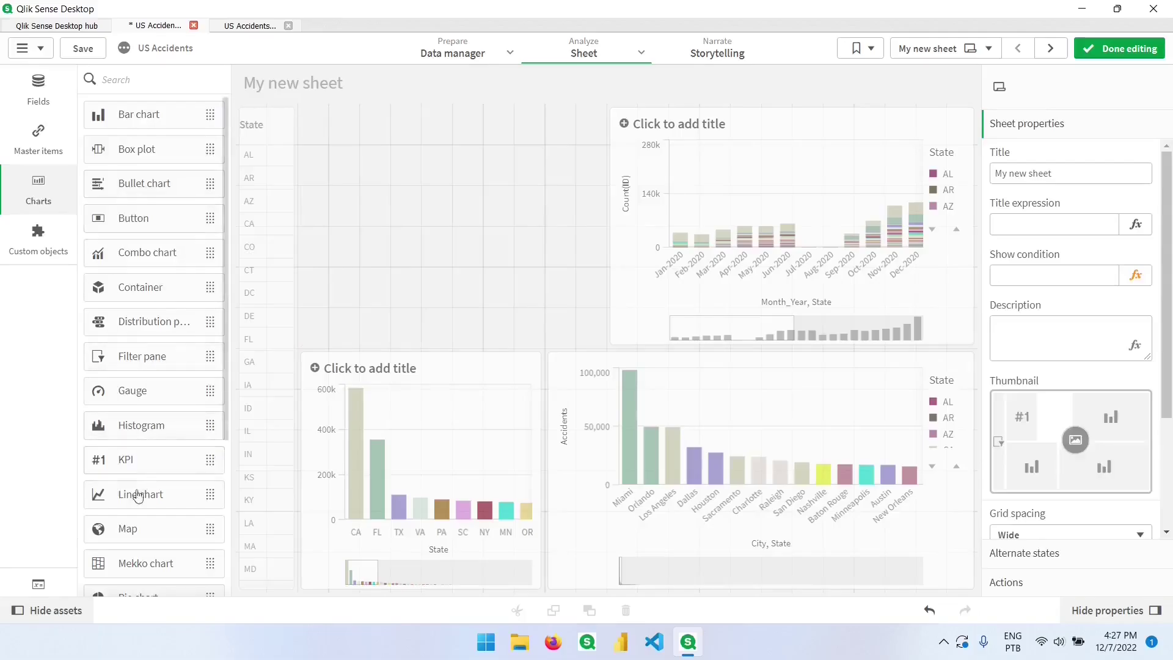
{"action": "left_click_drag", "start_coordinate": [128, 529], "coordinate": [463, 220]}
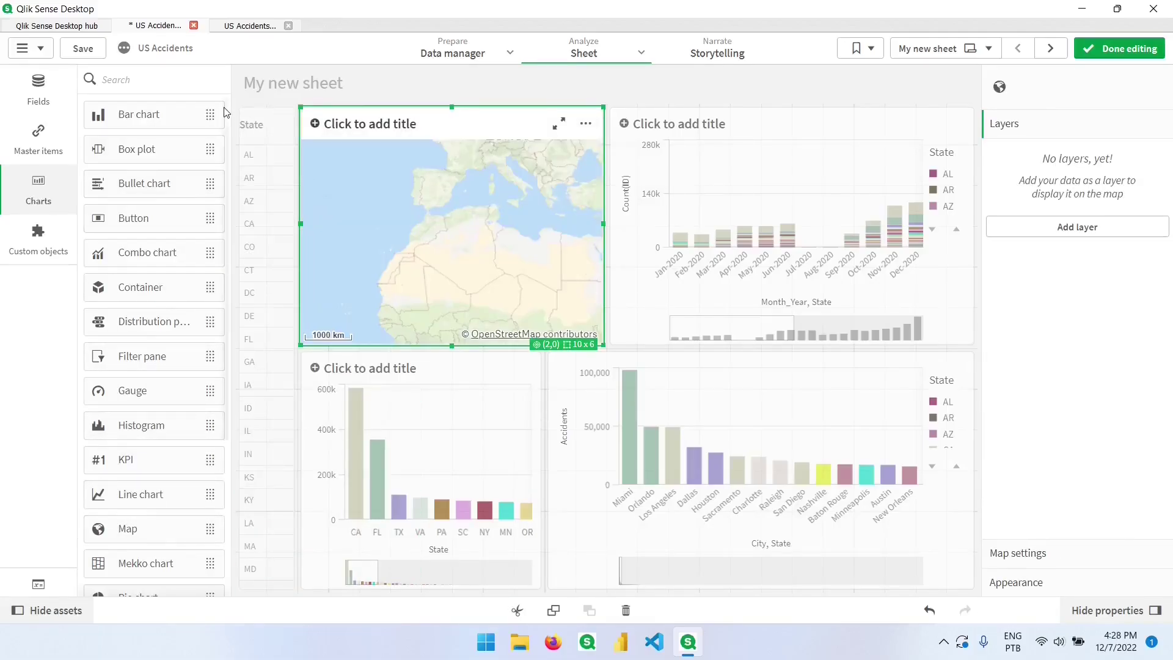
Examine the Start_Lat, Start_Lng, End_Lat and End_Lng columns of the US_Accidents_2020_2021 table in the data manager
{"action": "left_click", "coordinate": [255, 26]}
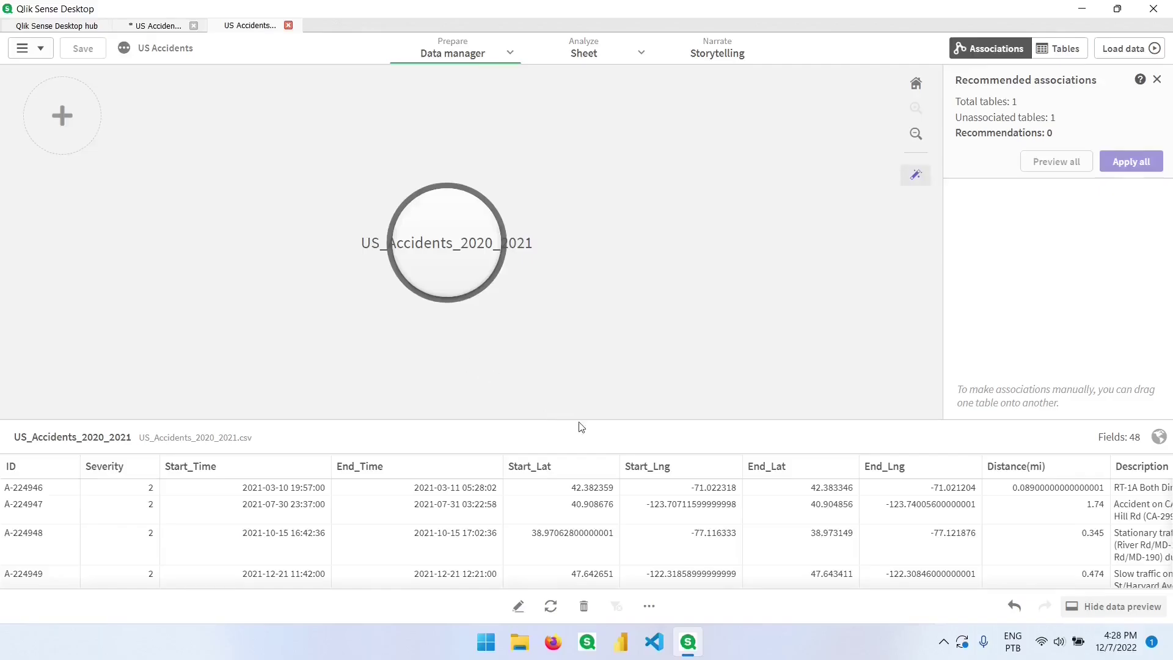
{"action": "left_click_drag", "start_coordinate": [495, 443], "coordinate": [988, 591]}
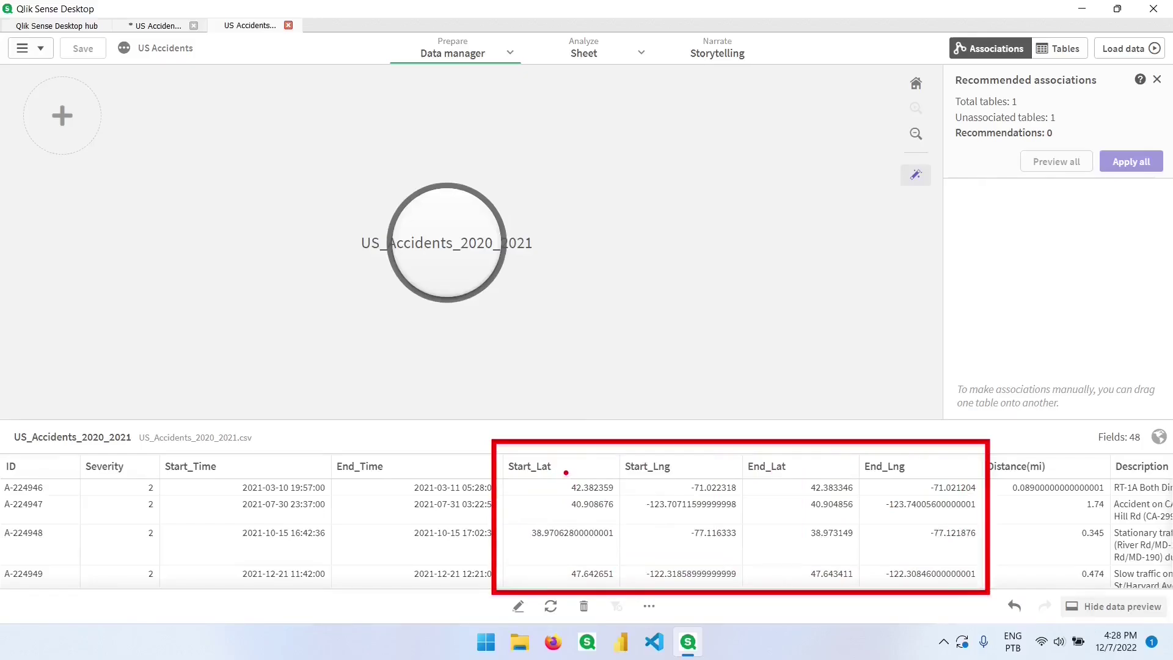
{"action": "left_click_drag", "start_coordinate": [513, 479], "coordinate": [542, 479]}
{"action": "left_click_drag", "start_coordinate": [630, 478], "coordinate": [663, 478]}
{"action": "left_click_drag", "start_coordinate": [761, 479], "coordinate": [784, 481]}
{"action": "left_click_drag", "start_coordinate": [871, 475], "coordinate": [905, 479]}
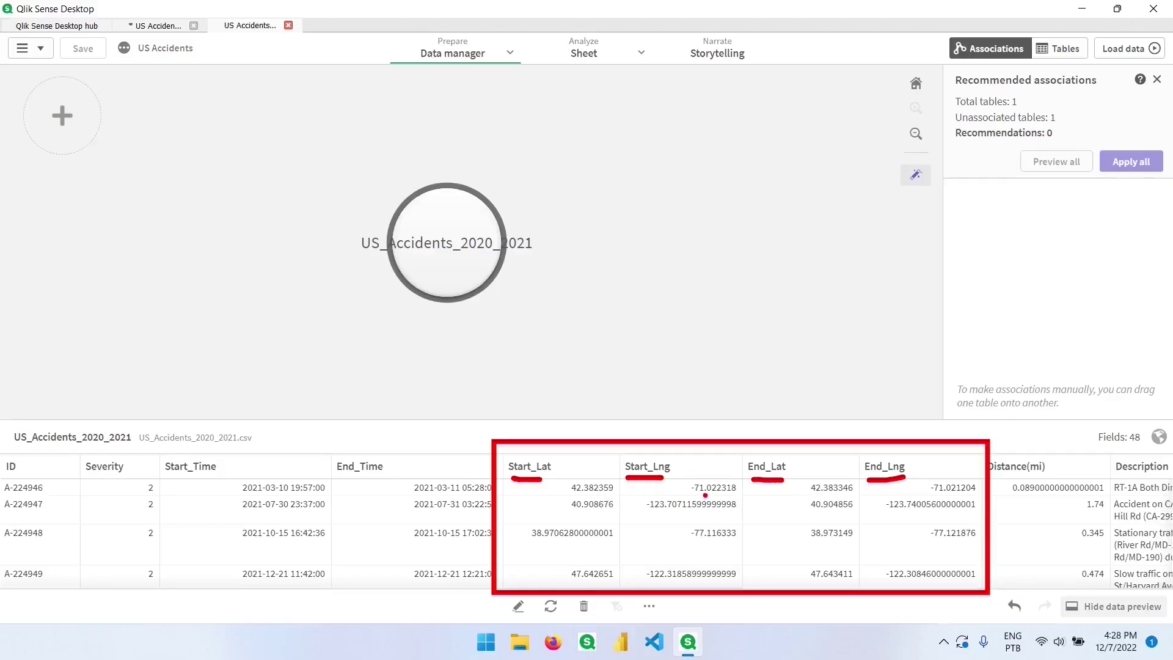
{"action": "key", "text": "Escape"}
{"action": "mouse_move", "coordinate": [202, 584]}
{"action": "left_mouse_down"}
{"action": "mouse_move", "coordinate": [472, 589]}
{"action": "mouse_move", "coordinate": [192, 572]}
{"action": "left_mouse_up"}
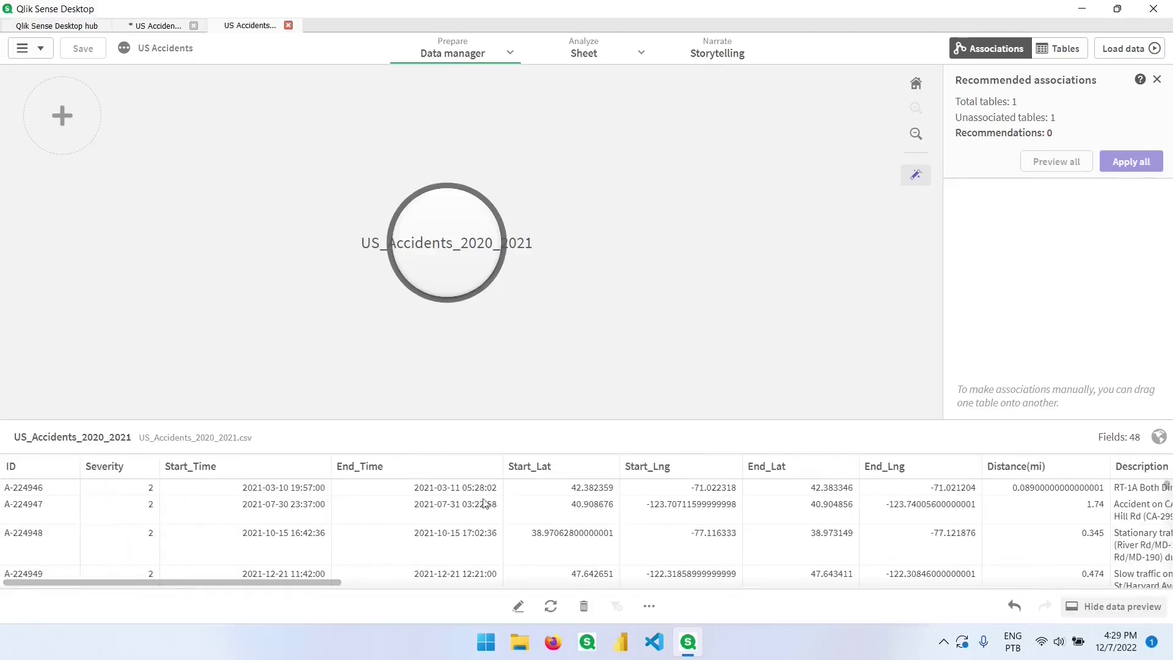
Return to the sheet and set the map's base map to Pale
{"action": "left_click", "coordinate": [157, 26]}
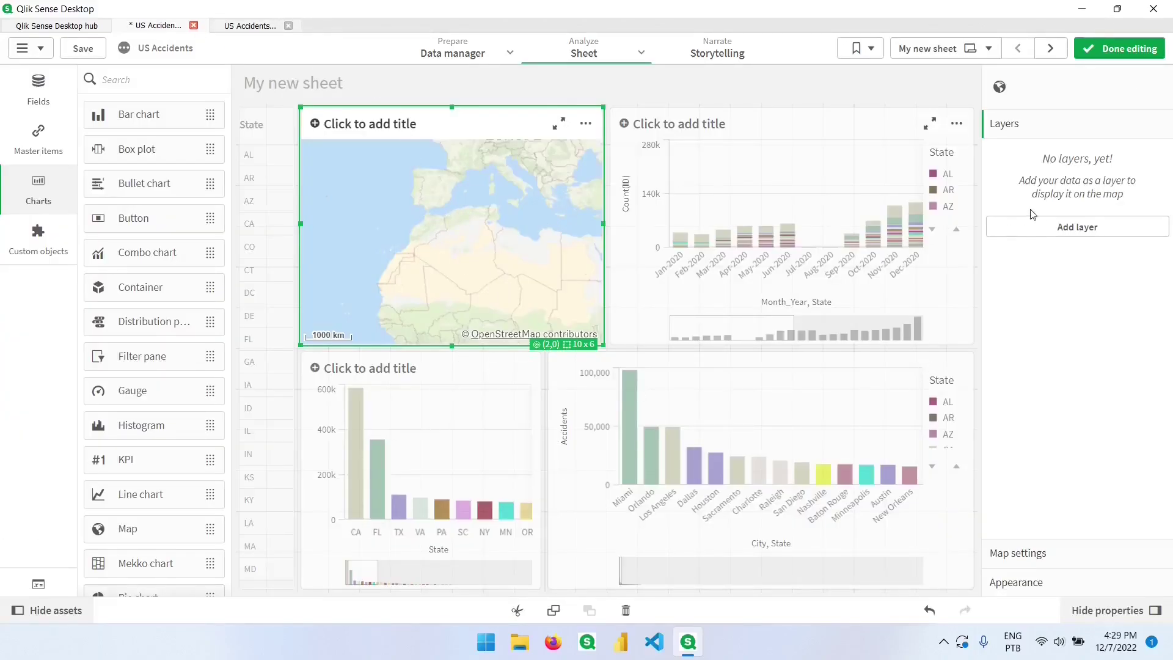
{"action": "left_click", "coordinate": [1036, 555]}
{"action": "left_click", "coordinate": [1057, 240]}
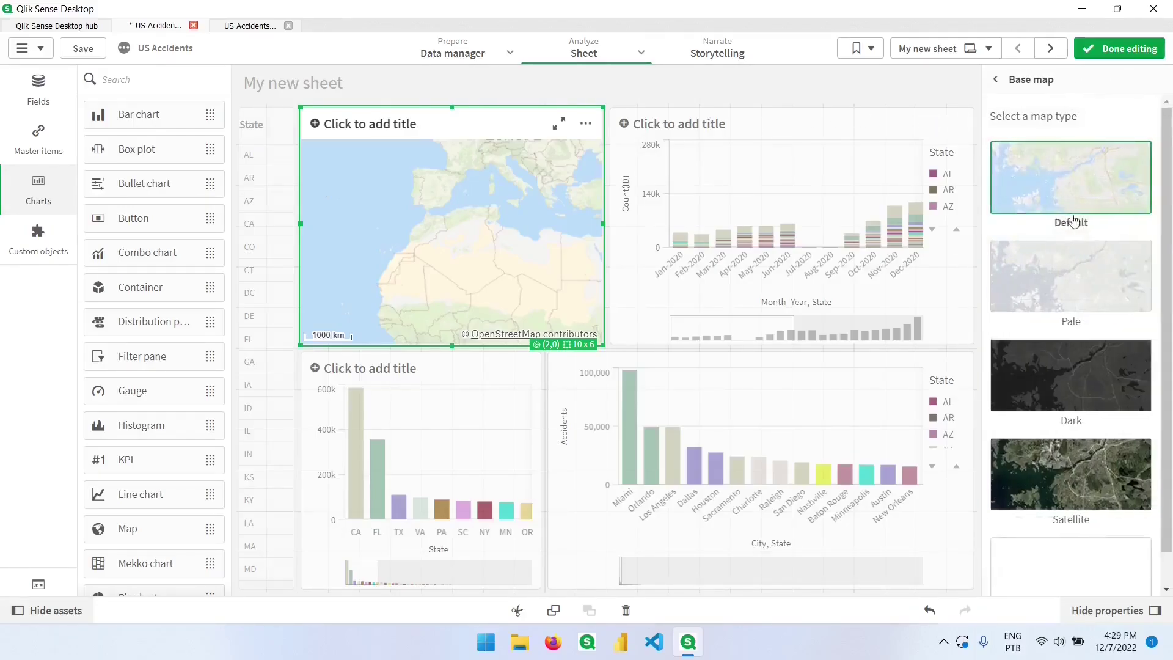
{"action": "left_click", "coordinate": [1092, 278]}
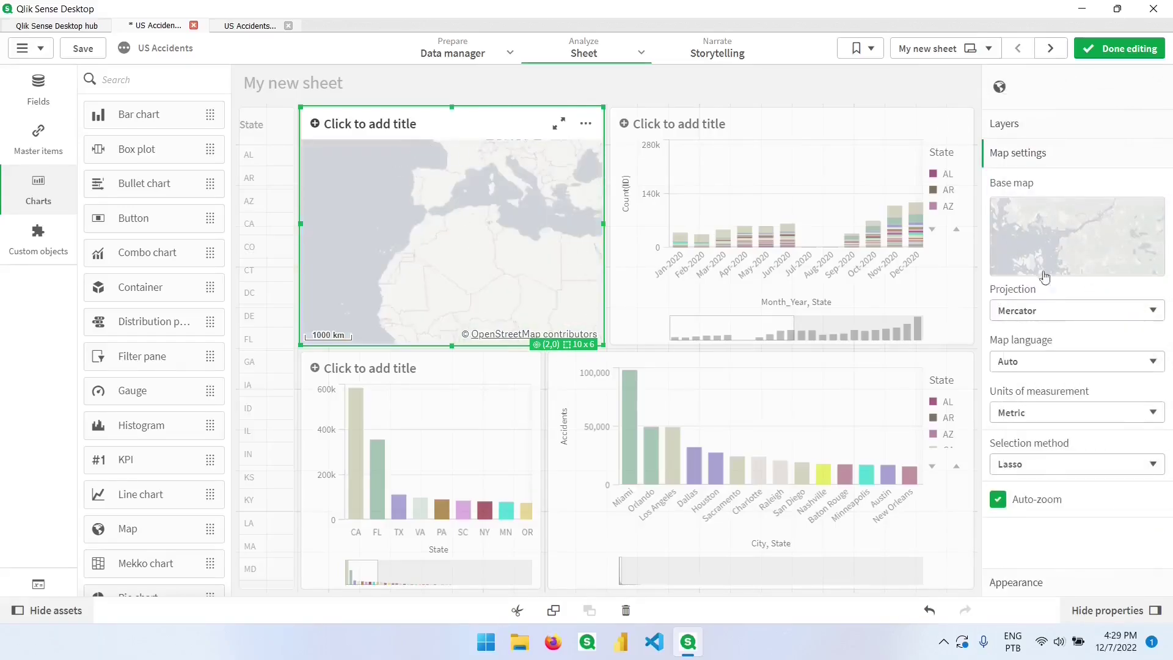
{"action": "left_click", "coordinate": [1042, 585]}
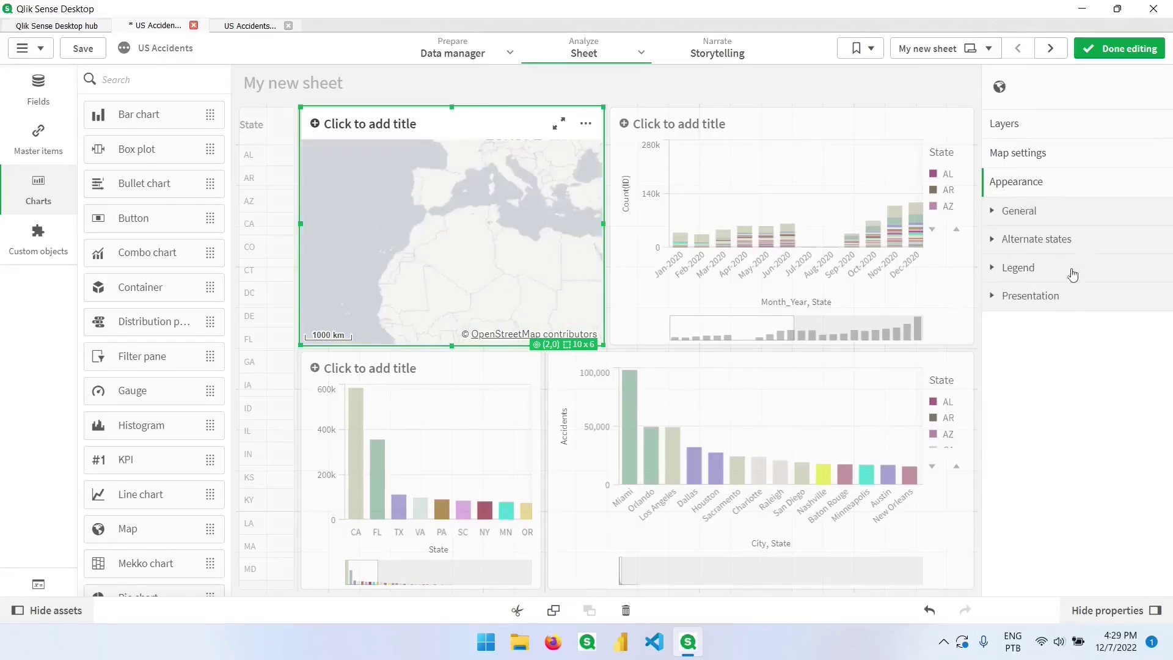
Add an area layer to the map with the State field as its dimension
{"action": "left_click", "coordinate": [1035, 125]}
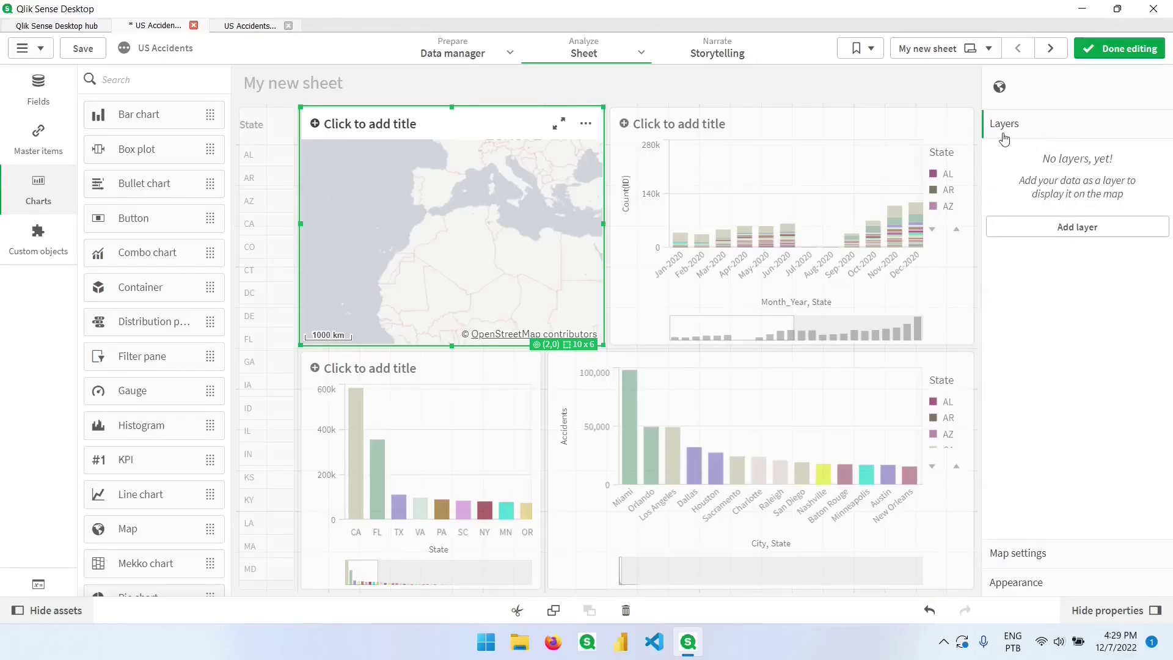
{"action": "left_click", "coordinate": [1074, 230]}
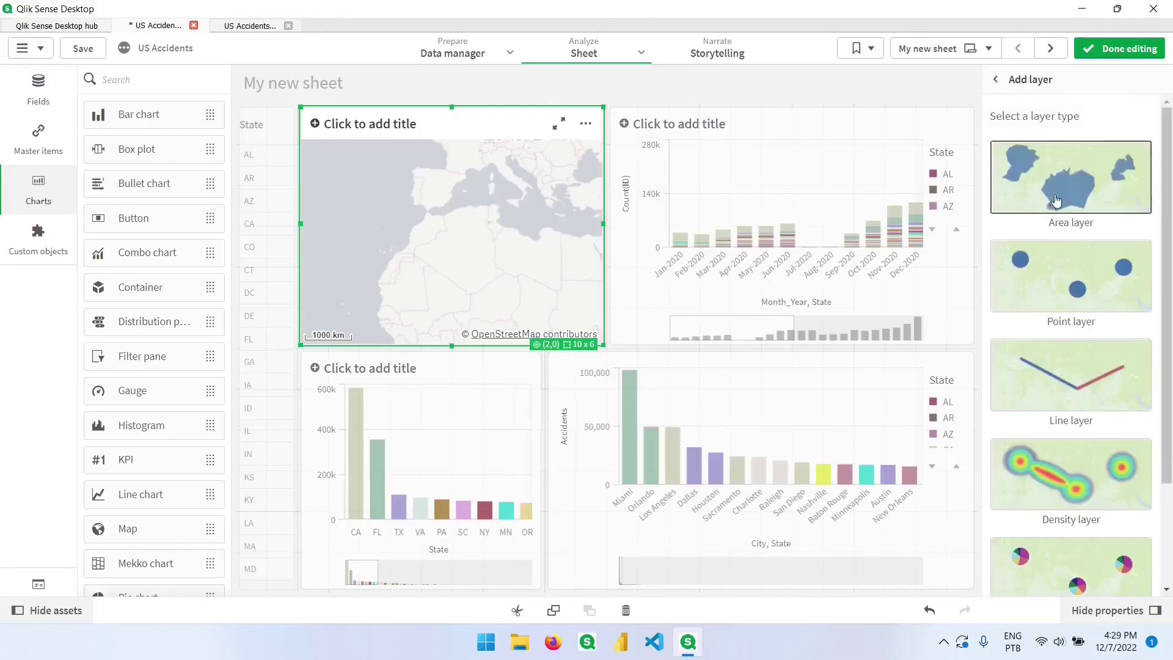
{"action": "left_click", "coordinate": [1101, 196]}
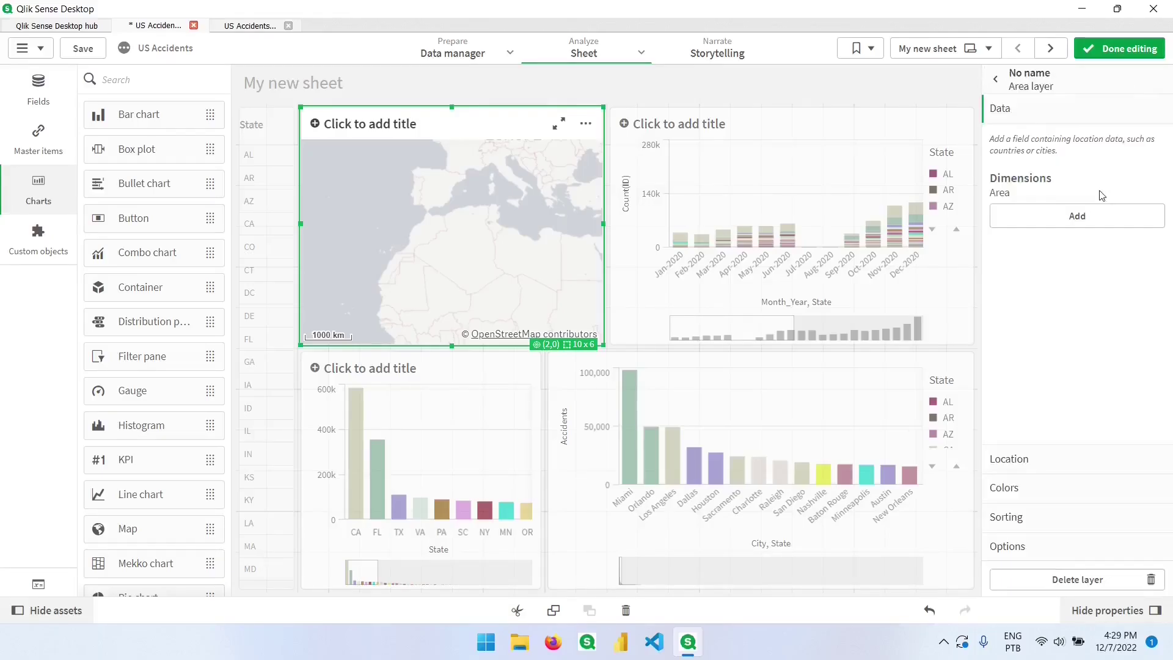
{"action": "left_click", "coordinate": [1087, 228]}
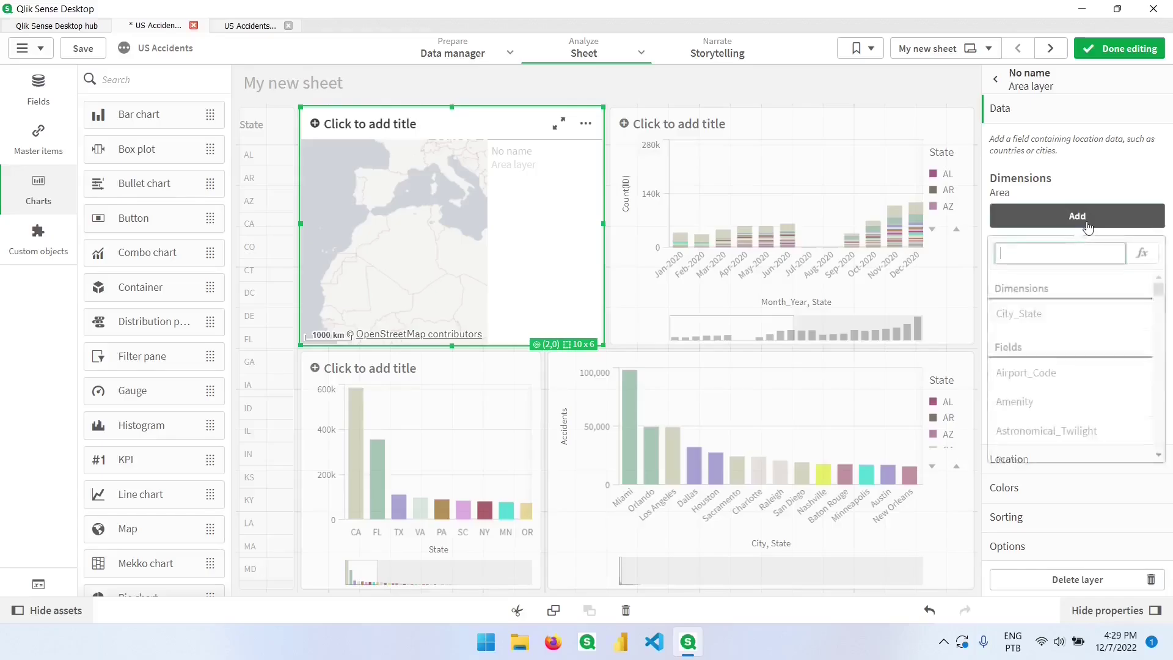
{"action": "type", "text": "Stat"}
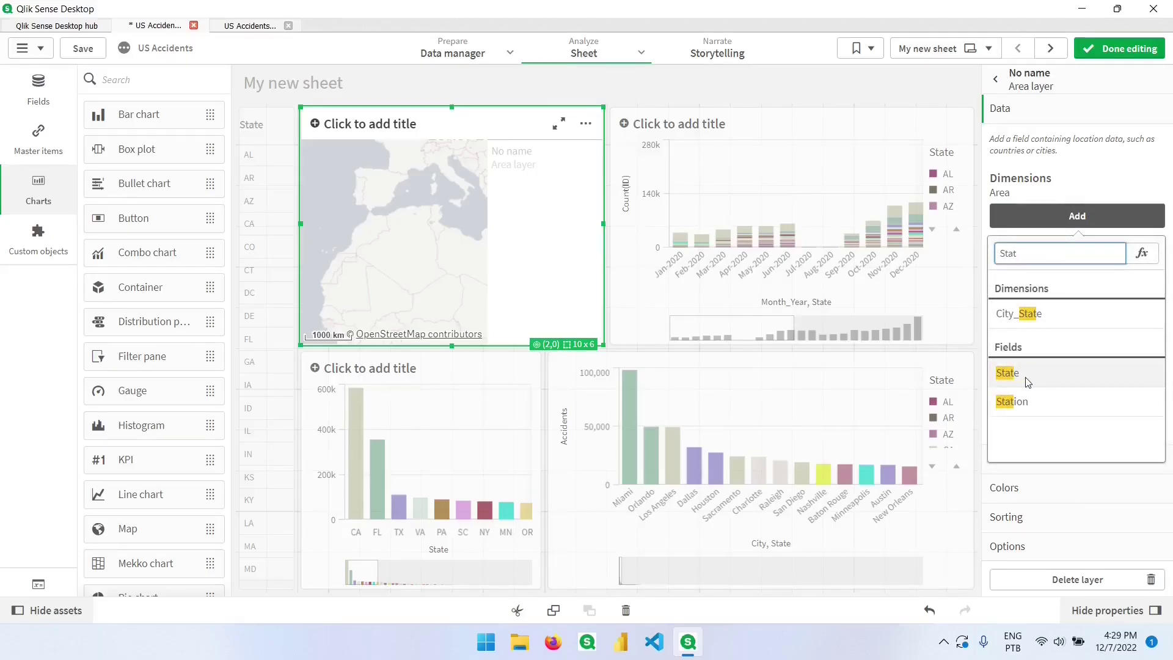
{"action": "left_click", "coordinate": [1032, 381]}
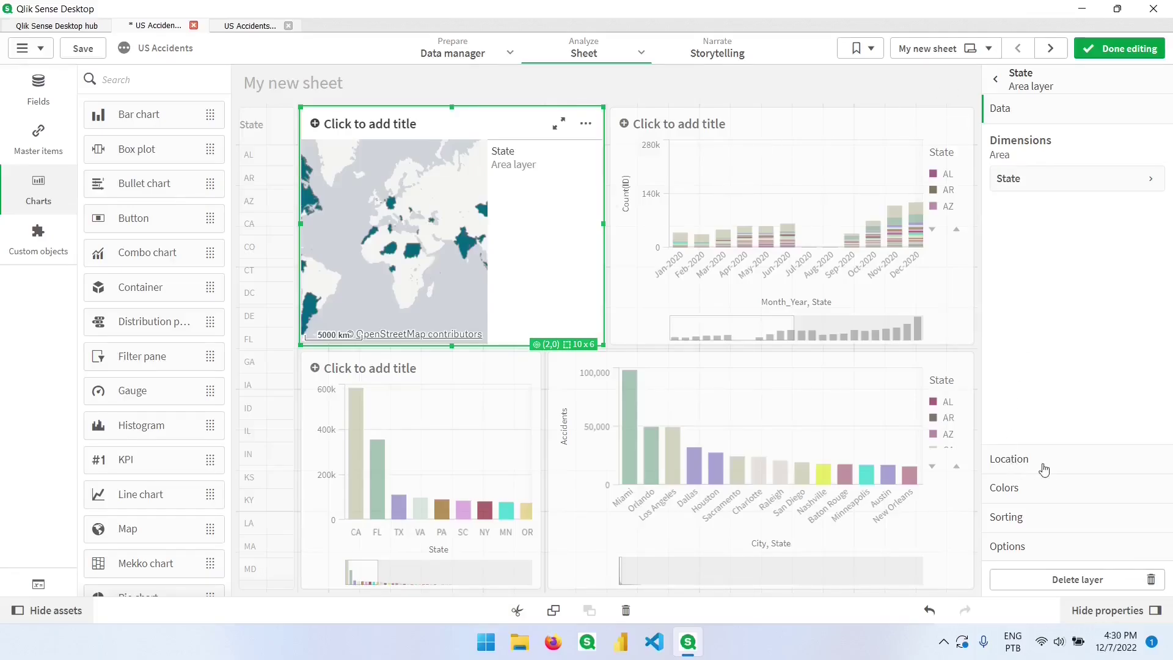
Switch the State layer's scope for locations to custom and set its country to 'US'
{"action": "left_click", "coordinate": [1021, 467]}
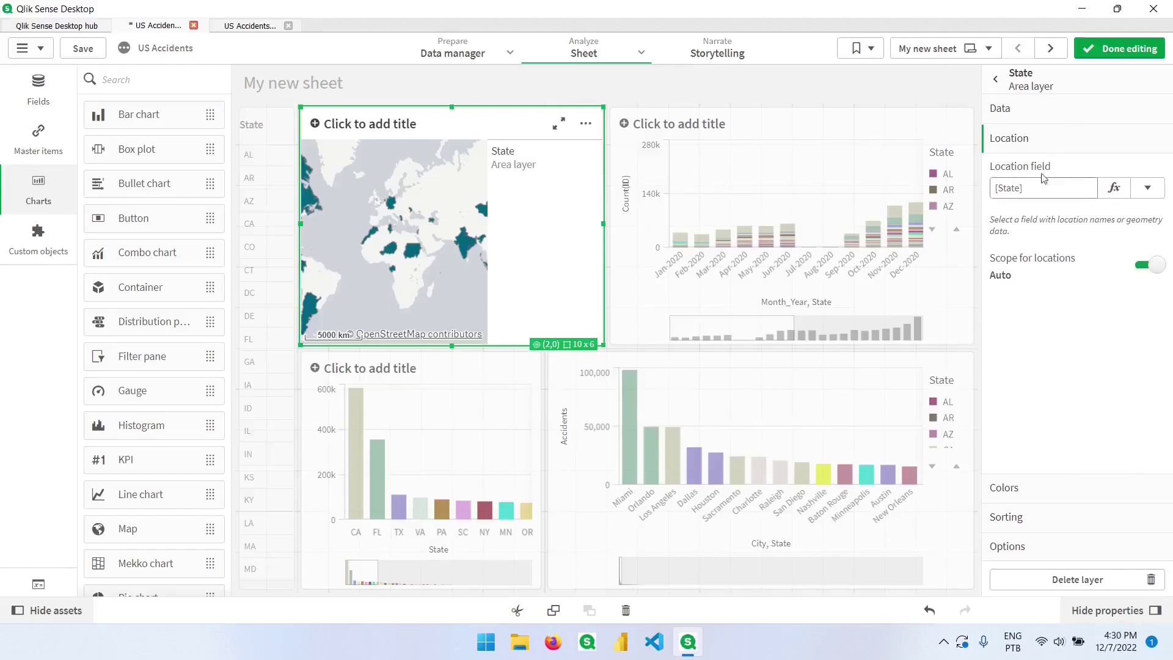
{"action": "mouse_move", "coordinate": [985, 250]}
{"action": "left_mouse_down"}
{"action": "mouse_move", "coordinate": [1045, 291]}
{"action": "mouse_move", "coordinate": [1162, 285]}
{"action": "left_mouse_up"}
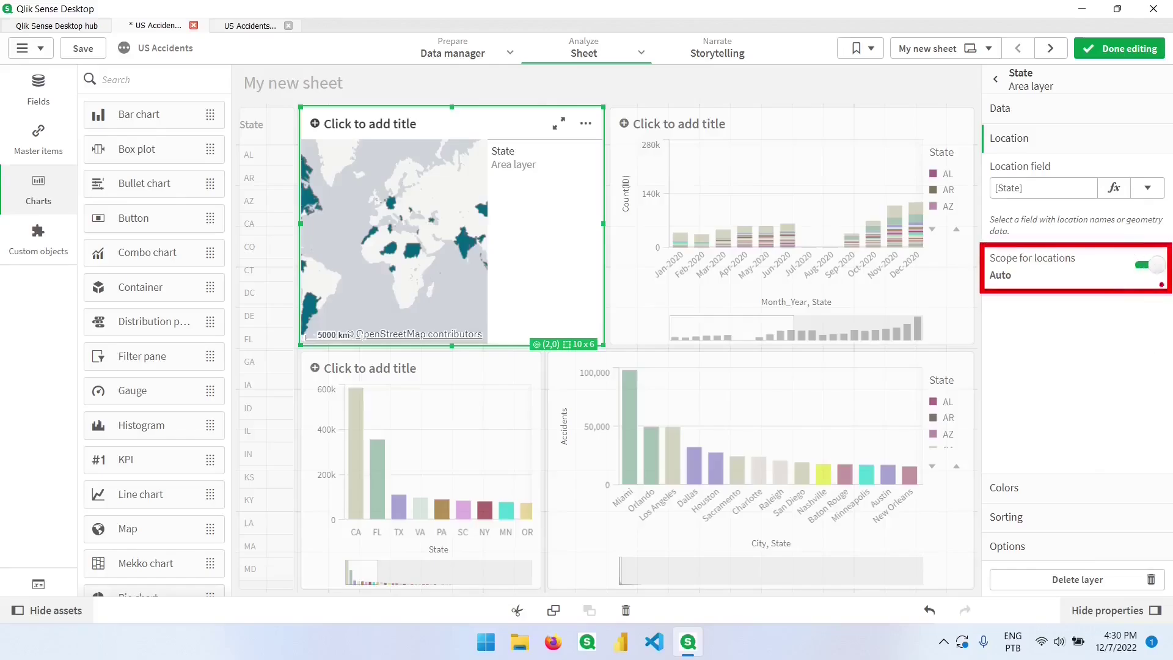
{"action": "left_click", "coordinate": [1152, 268]}
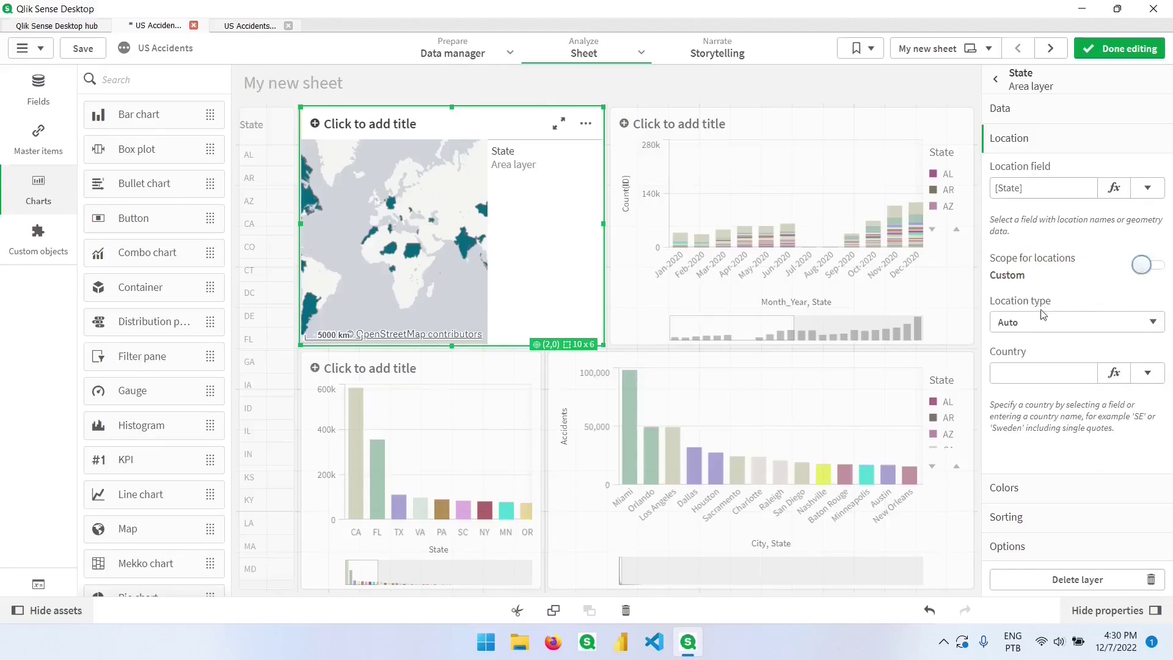
{"action": "left_click", "coordinate": [1029, 372]}
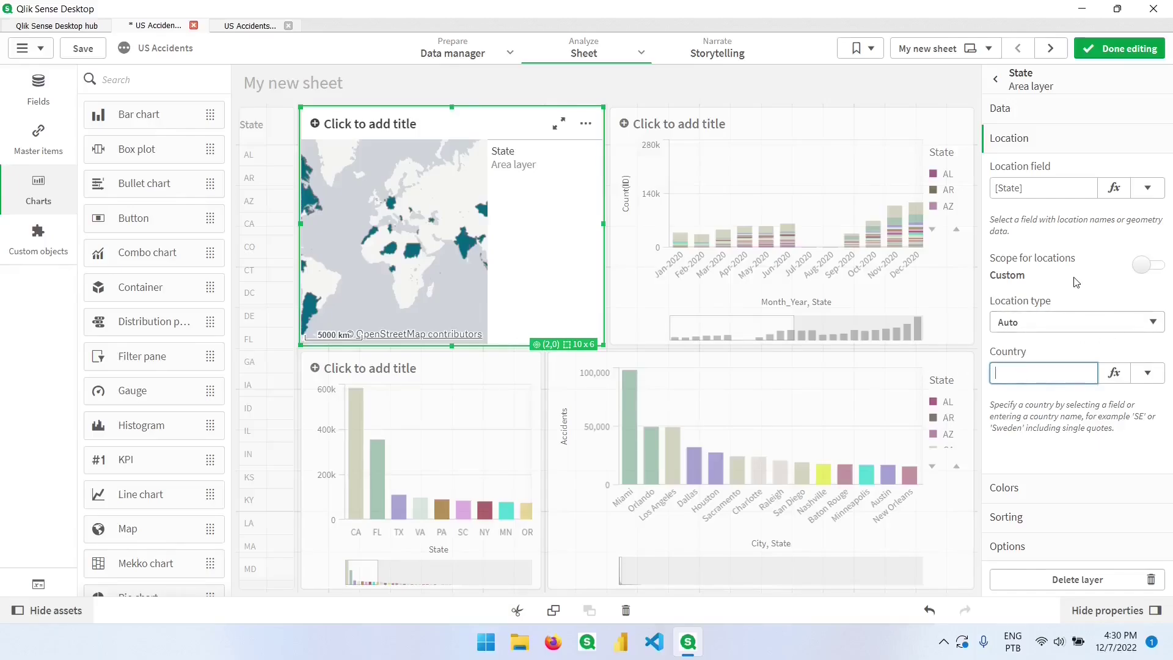
{"action": "type", "text": "'US'"}
{"action": "key", "text": "Tab"}
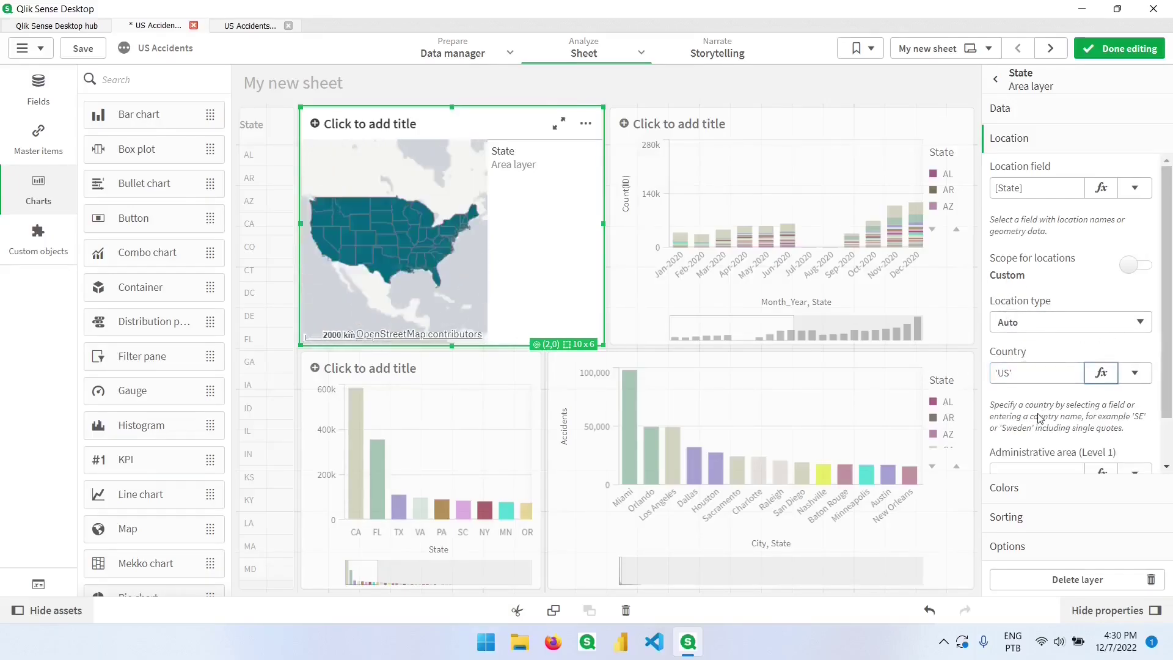
Narrow the city bar chart from its left edge and move the state bar chart beside it, below the monthly chart
{"action": "left_click", "coordinate": [565, 482]}
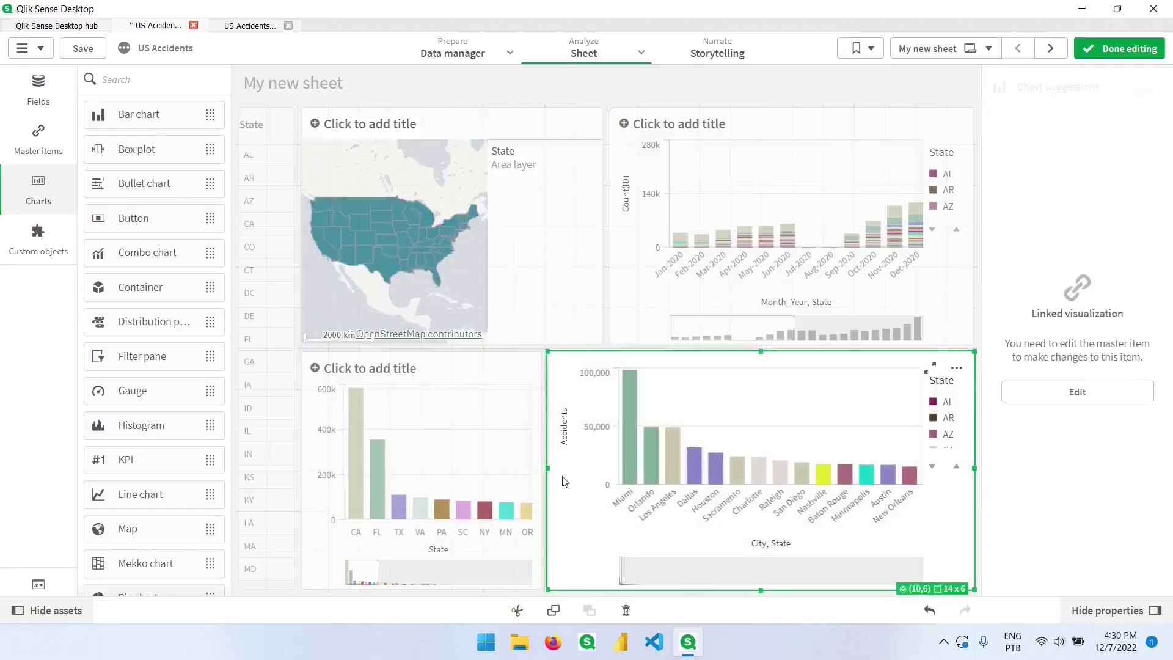
{"action": "left_click_drag", "start_coordinate": [551, 468], "coordinate": [732, 469]}
{"action": "left_click", "coordinate": [449, 489]}
{"action": "left_click_drag", "start_coordinate": [449, 489], "coordinate": [646, 475]}
Extend the map down to the sheet's lower edge at 10 x 12 grid cells and hide the assets
{"action": "left_click", "coordinate": [492, 333]}
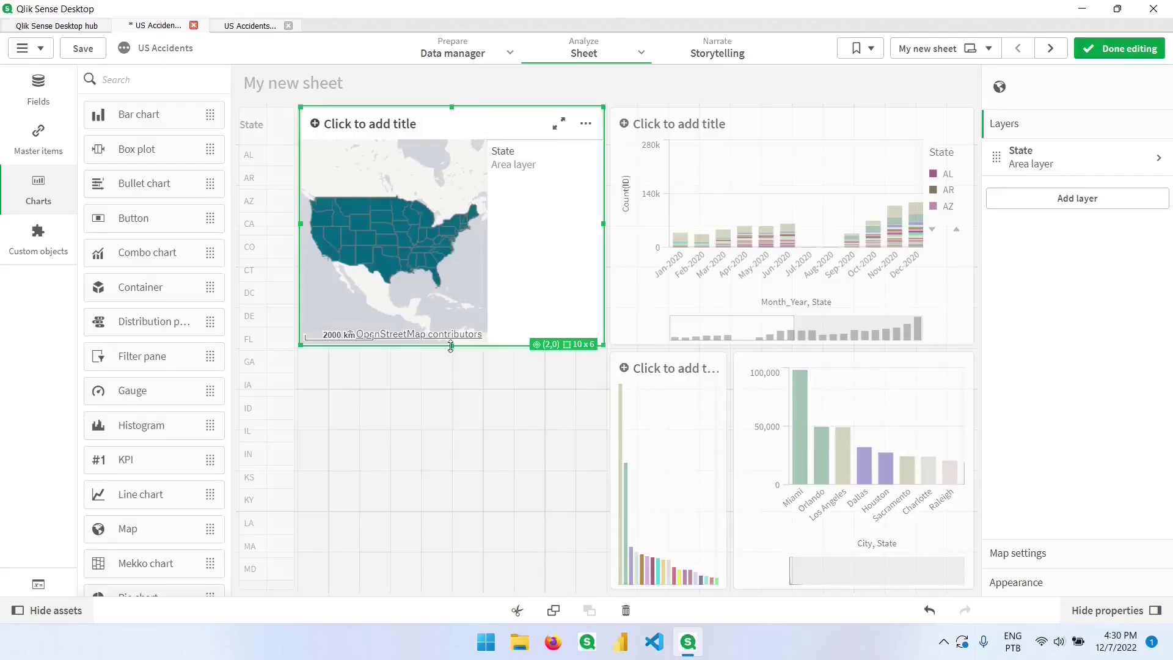
{"action": "left_click_drag", "start_coordinate": [451, 347], "coordinate": [453, 590]}
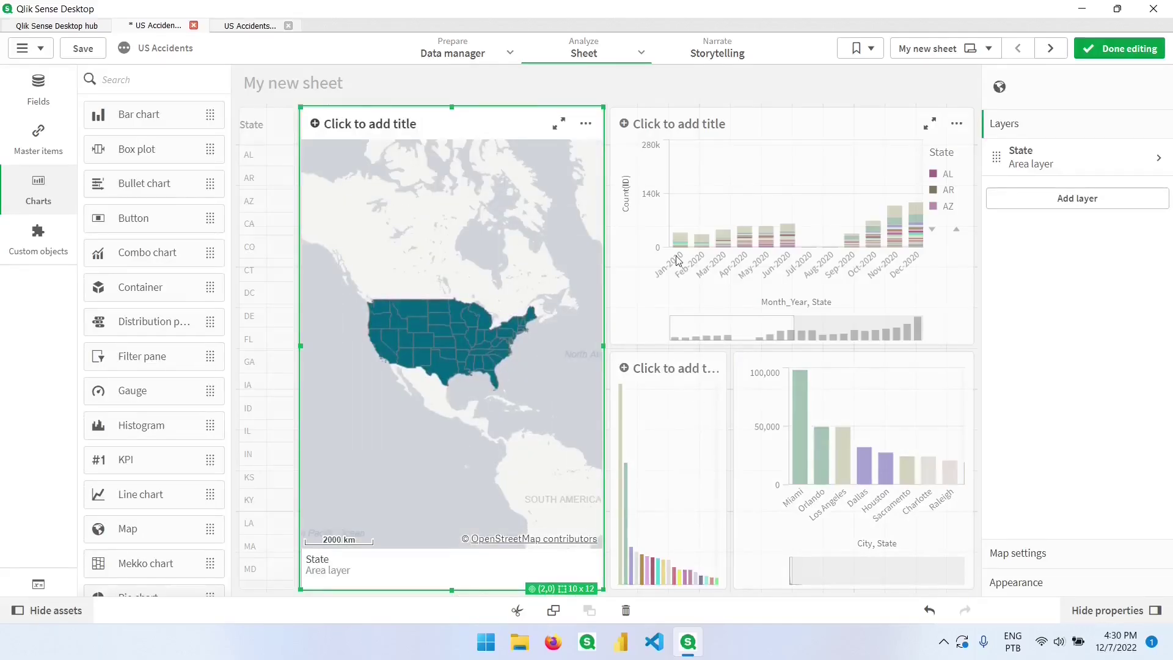
{"action": "left_click", "coordinate": [67, 611]}
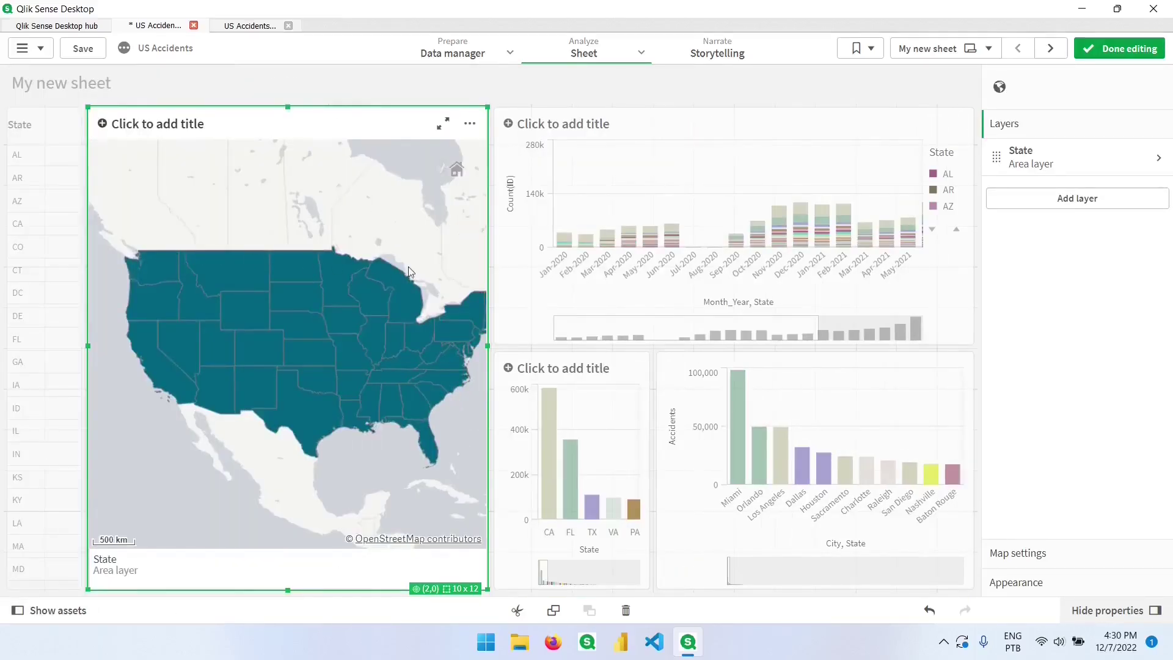
Color the State area layer by measure, using the Accidents measure
{"action": "left_click", "coordinate": [1033, 158]}
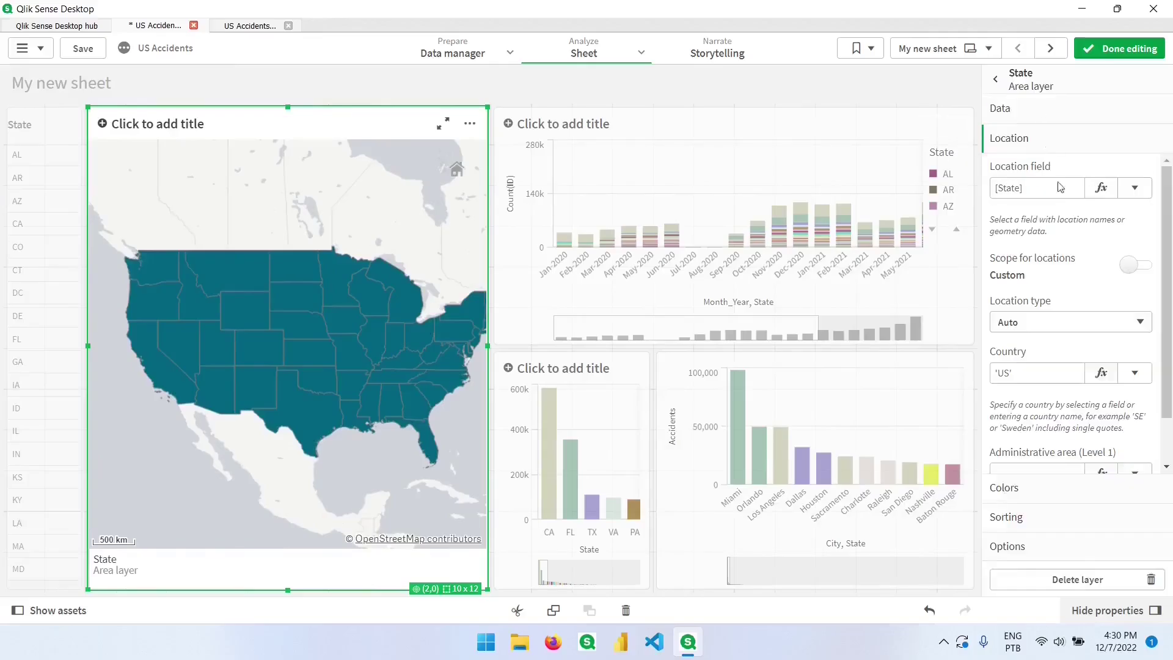
{"action": "left_click", "coordinate": [1024, 489]}
{"action": "left_click", "coordinate": [1091, 251]}
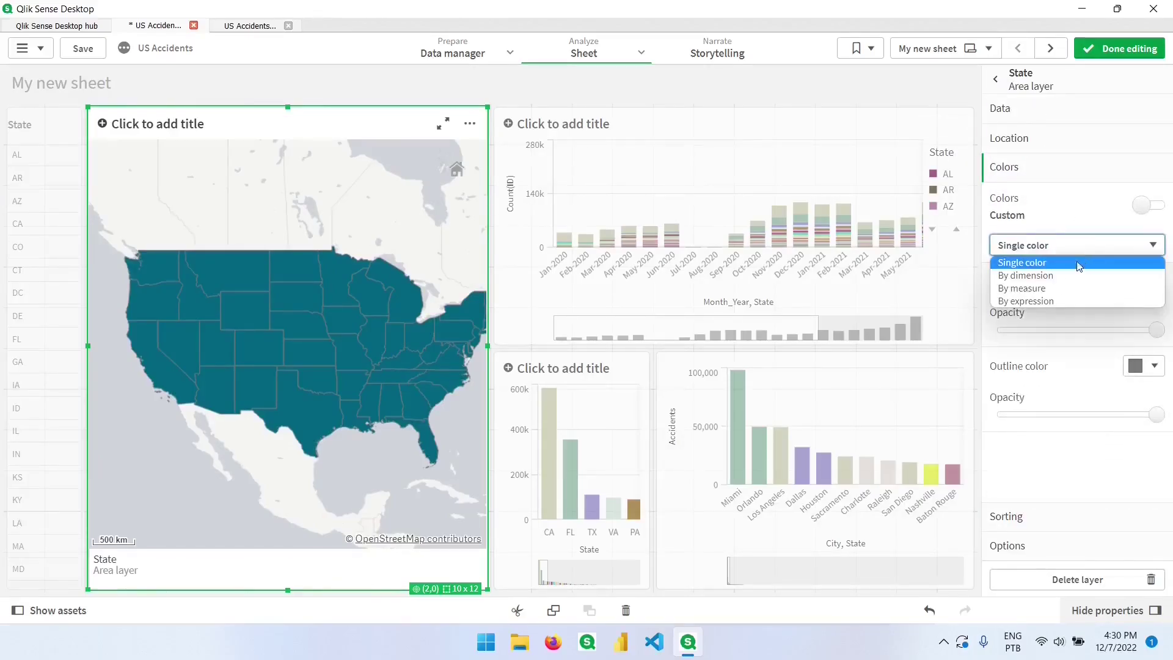
{"action": "left_click", "coordinate": [1032, 291]}
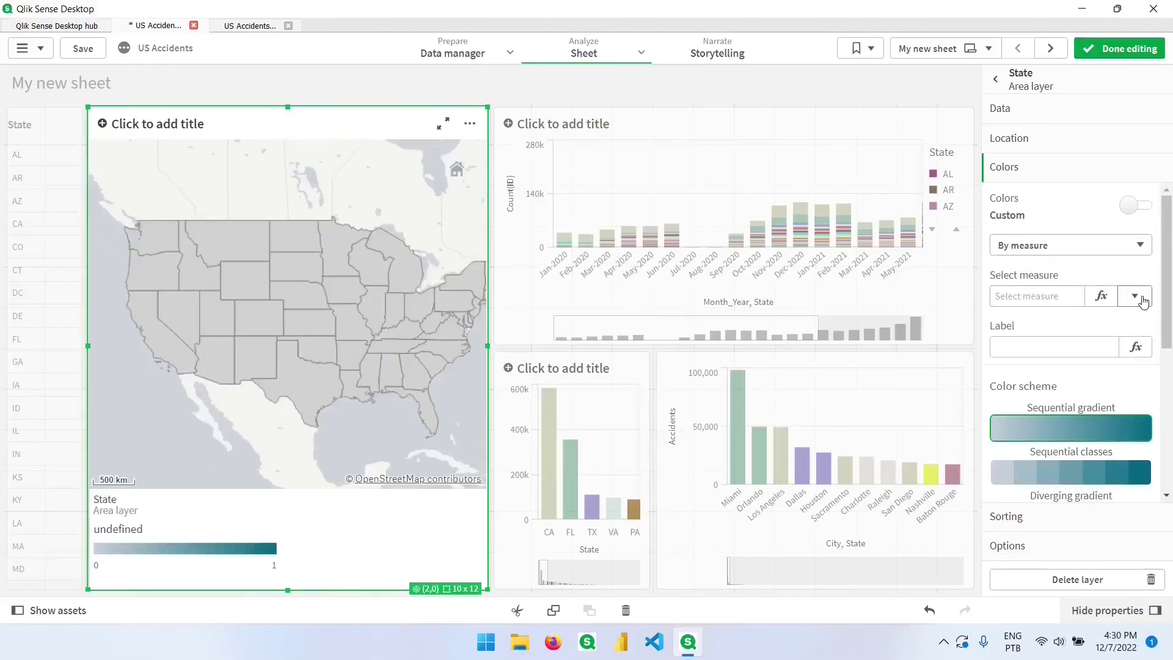
{"action": "left_click", "coordinate": [1135, 296]}
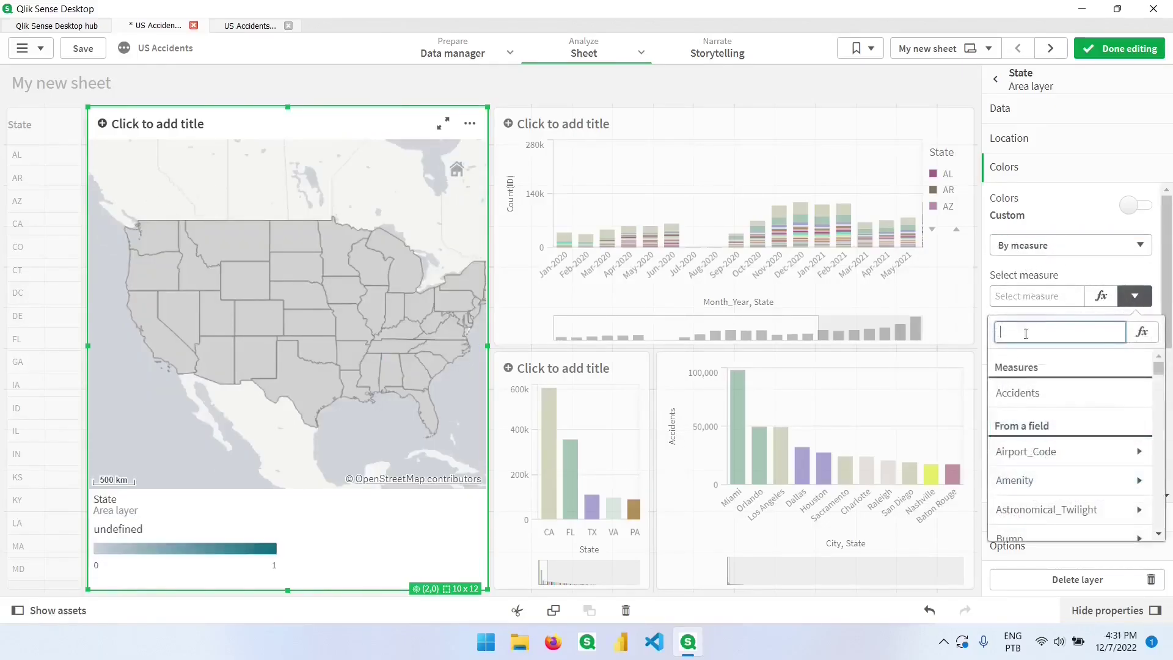
{"action": "left_click", "coordinate": [1018, 393]}
Set the State area layer's outline color to black
{"action": "scroll", "coordinate": [1049, 389], "scroll_direction": "down", "scroll_amount": 2}
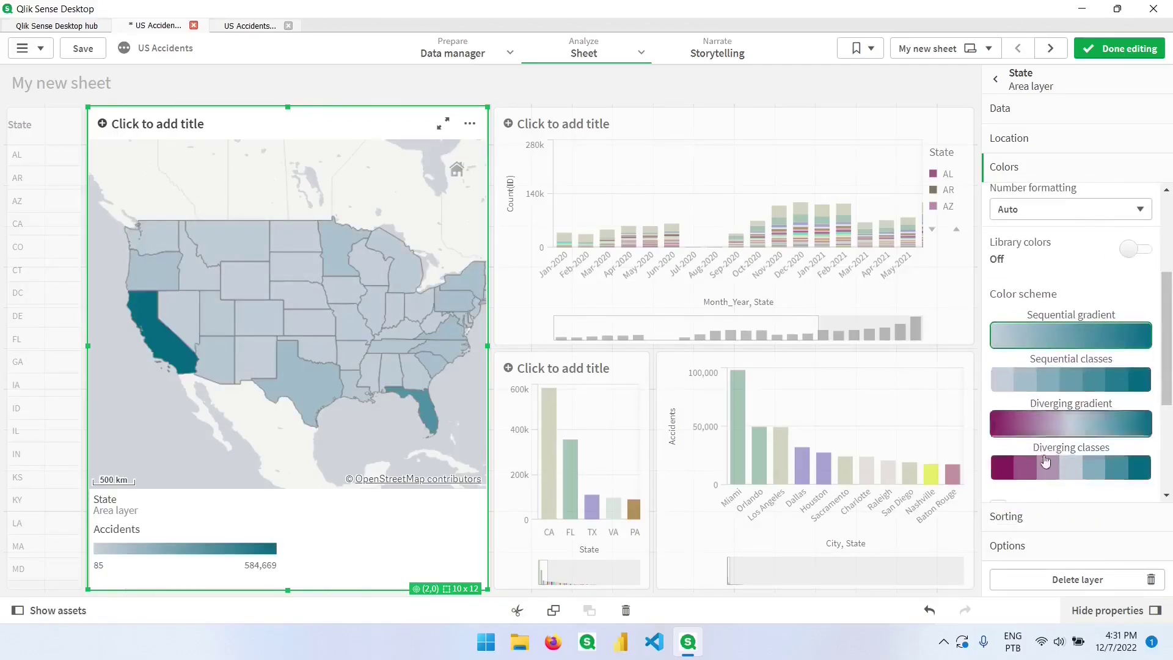
{"action": "scroll", "coordinate": [1051, 452], "scroll_direction": "down", "scroll_amount": 3}
{"action": "scroll", "coordinate": [1063, 394], "scroll_direction": "down", "scroll_amount": 1}
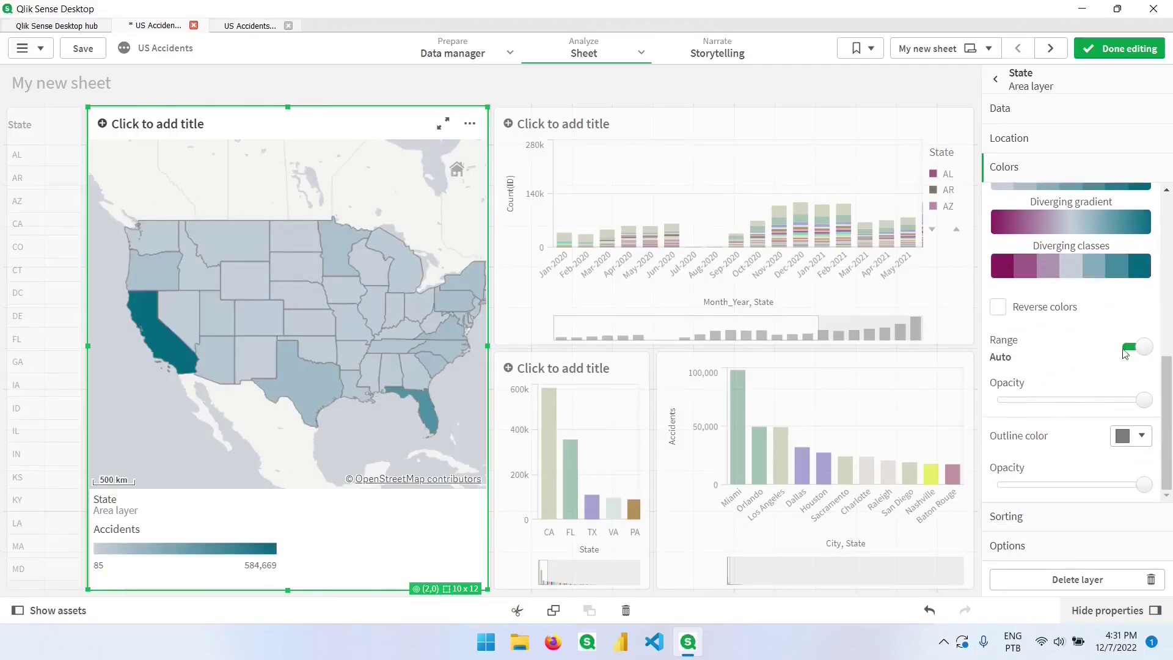
{"action": "left_click", "coordinate": [1141, 445]}
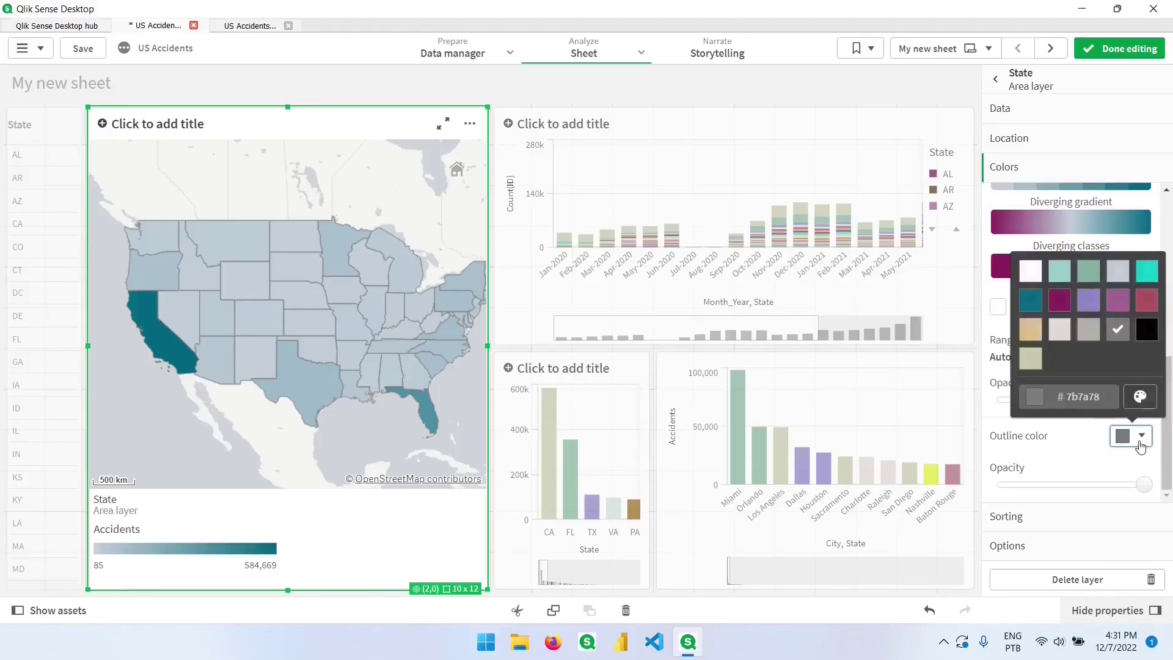
{"action": "left_click", "coordinate": [1149, 336]}
{"action": "left_click", "coordinate": [1053, 442]}
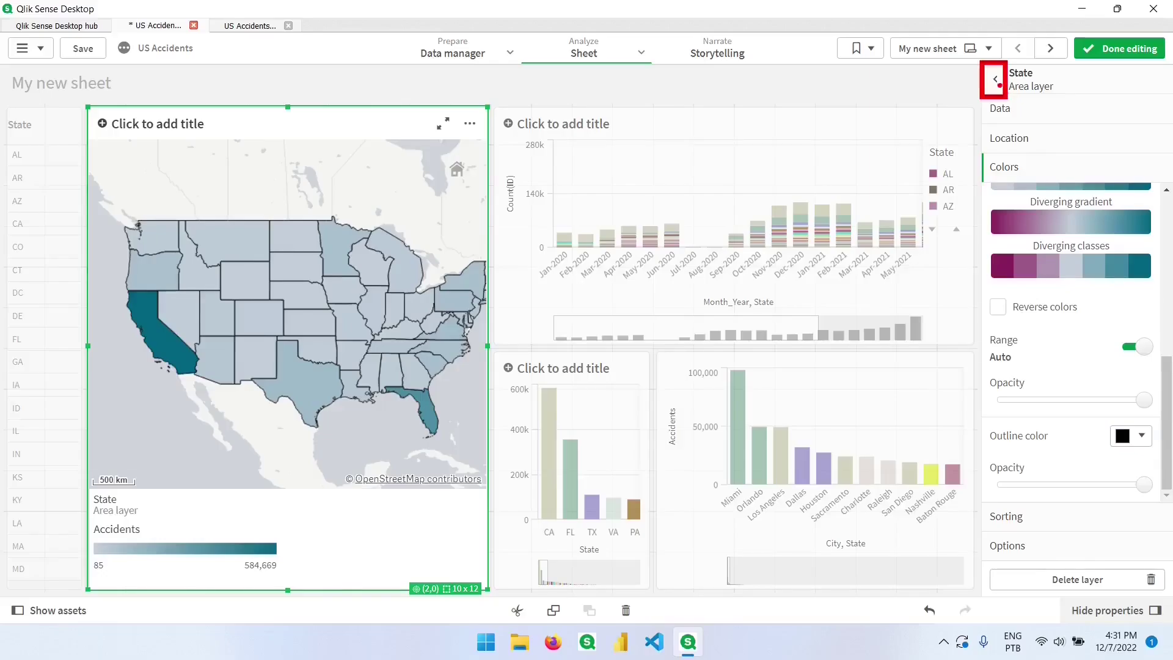
Add a point layer to the map and check the accidents table's start coordinate fields in the data manager preview
{"action": "left_click", "coordinate": [995, 78]}
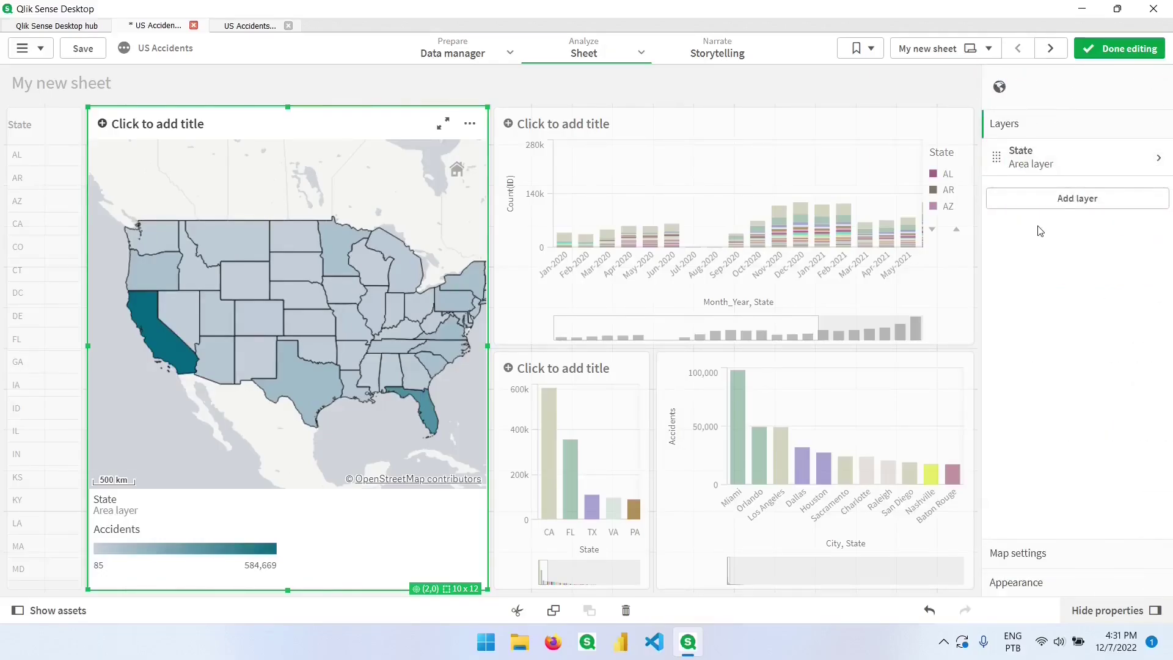
{"action": "left_click", "coordinate": [1086, 206]}
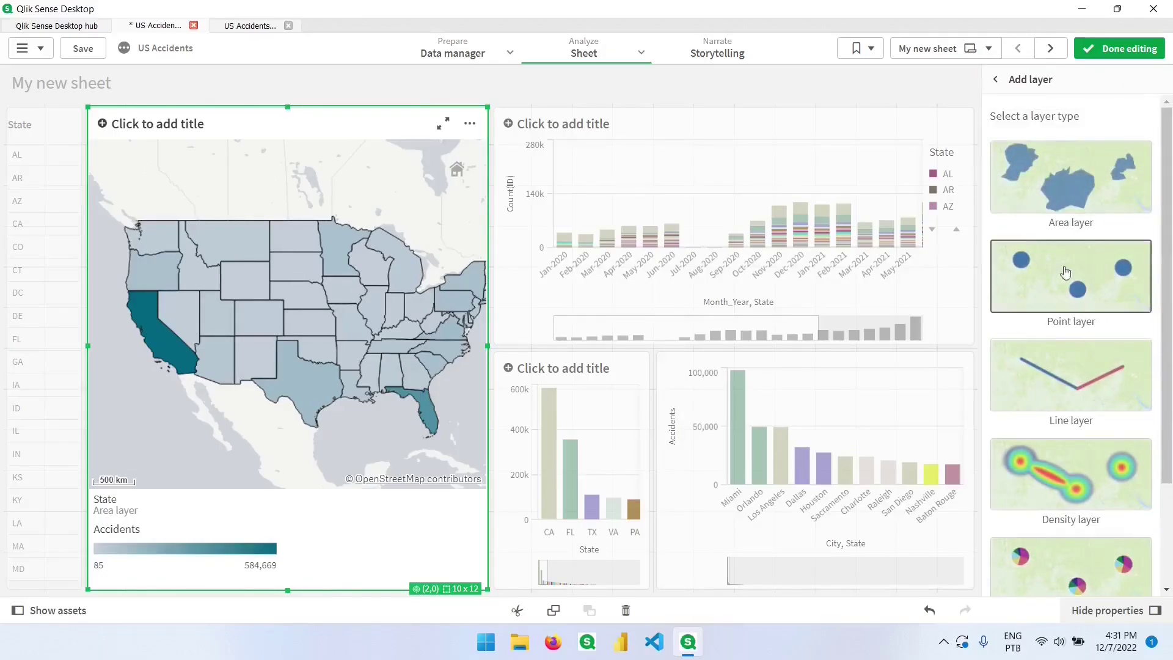
{"action": "left_click", "coordinate": [1092, 269]}
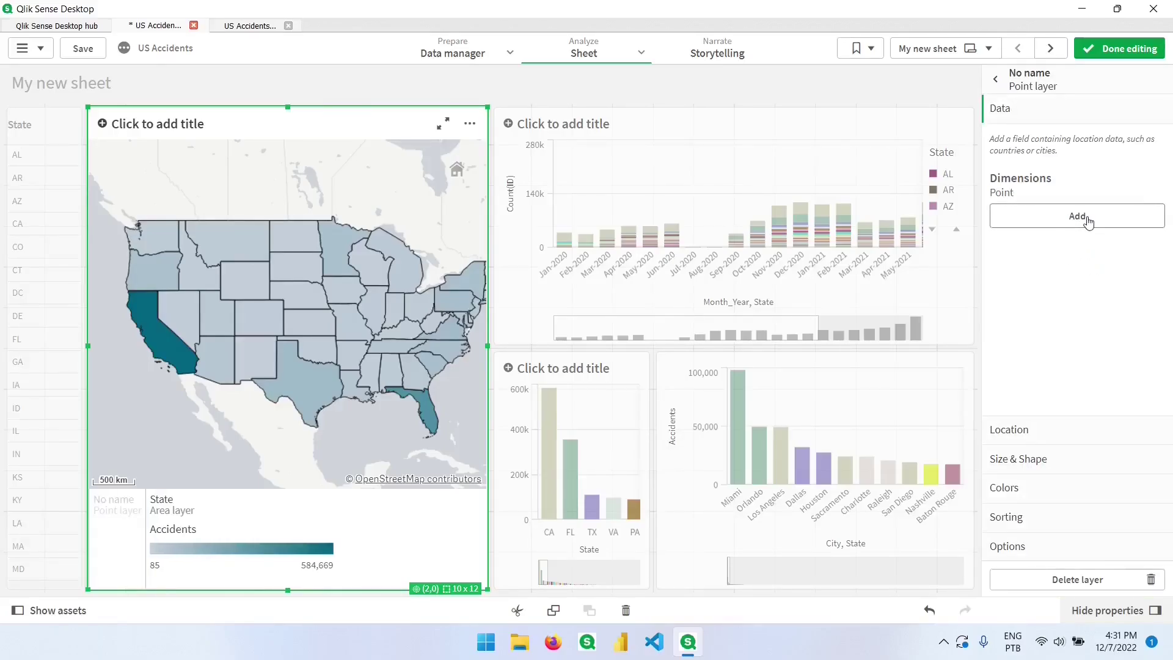
{"action": "left_click", "coordinate": [252, 27]}
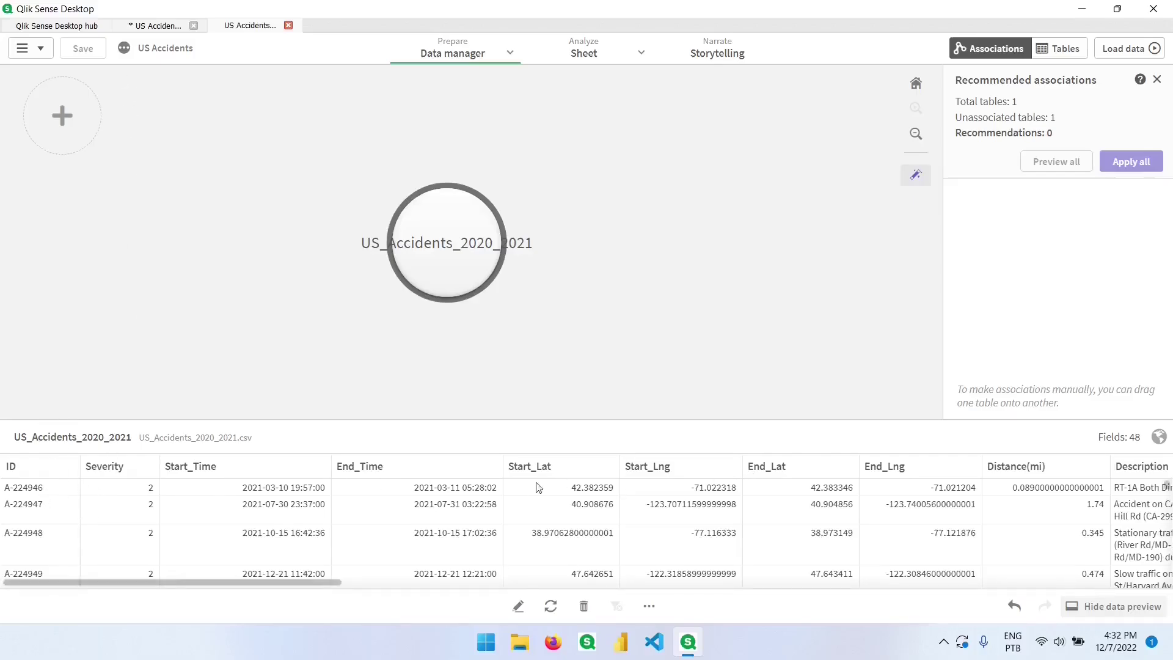
{"action": "left_click", "coordinate": [144, 25]}
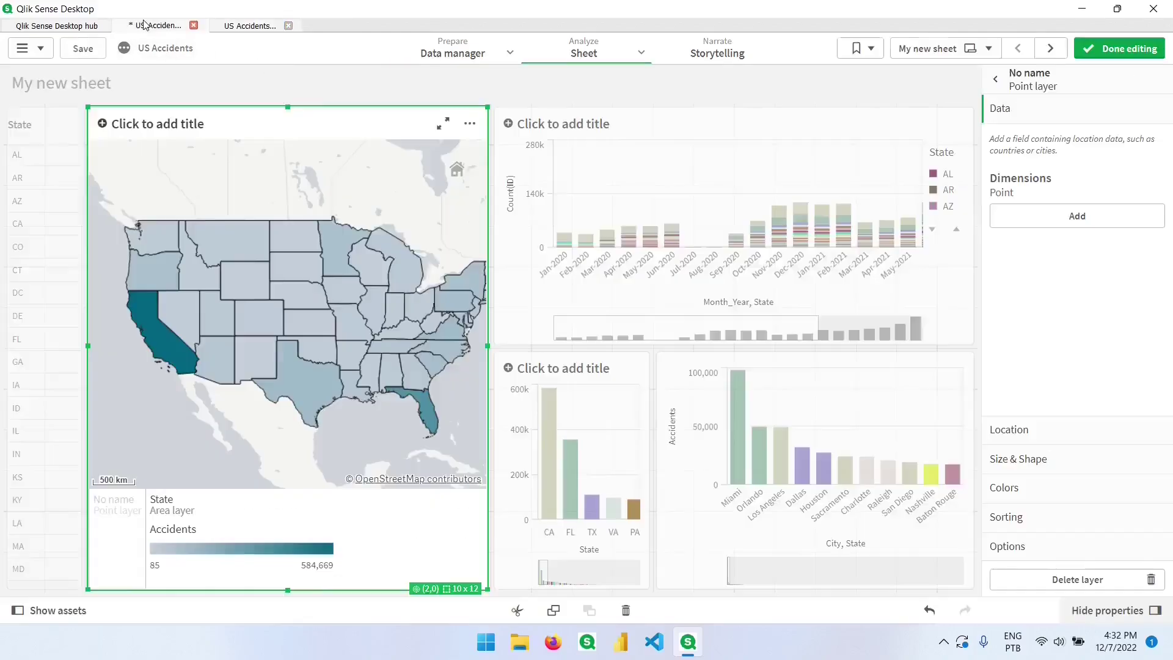
Set the ID field as the new point layer's dimension
{"action": "left_click", "coordinate": [1059, 226]}
{"action": "type", "text": "ID"}
{"action": "left_click", "coordinate": [1071, 341]}
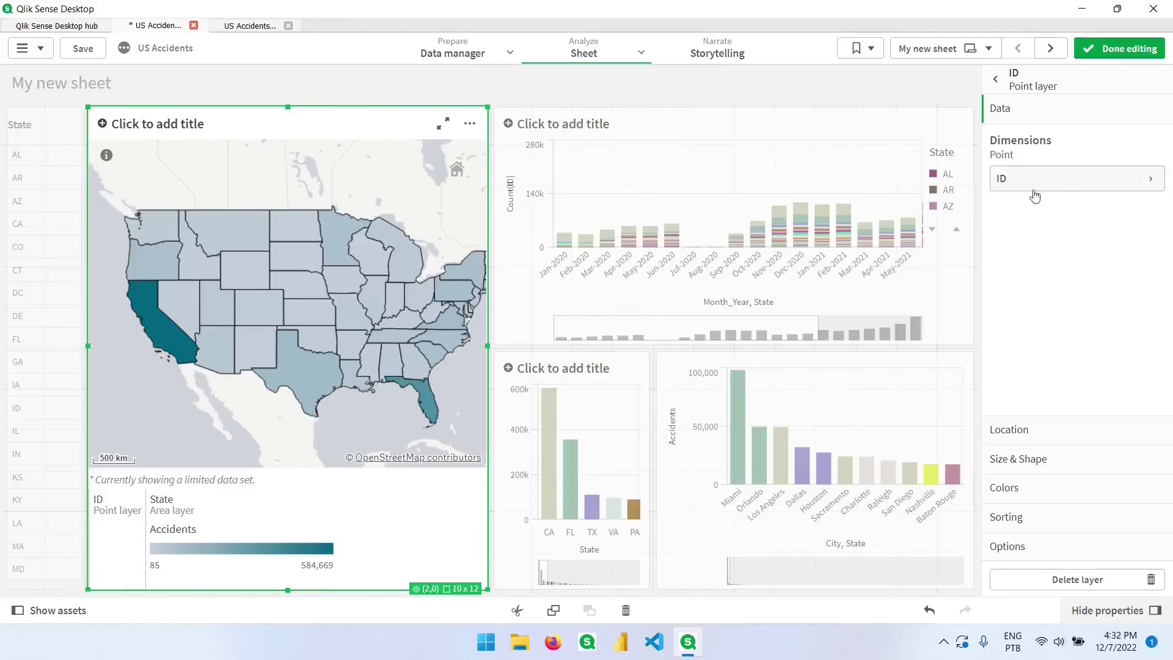
Locate the ID layer's points by latitude and longitude fields, using Start_Lat for latitude and Start_Lng for longitude
{"action": "left_click", "coordinate": [1022, 435]}
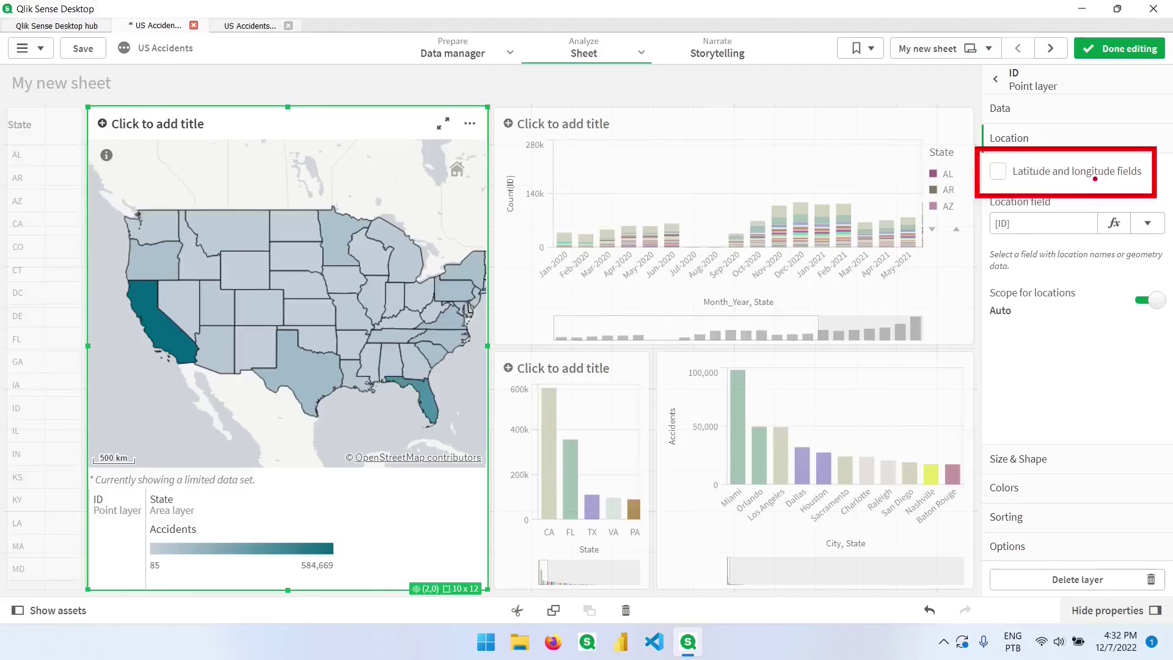
{"action": "left_click", "coordinate": [1095, 178]}
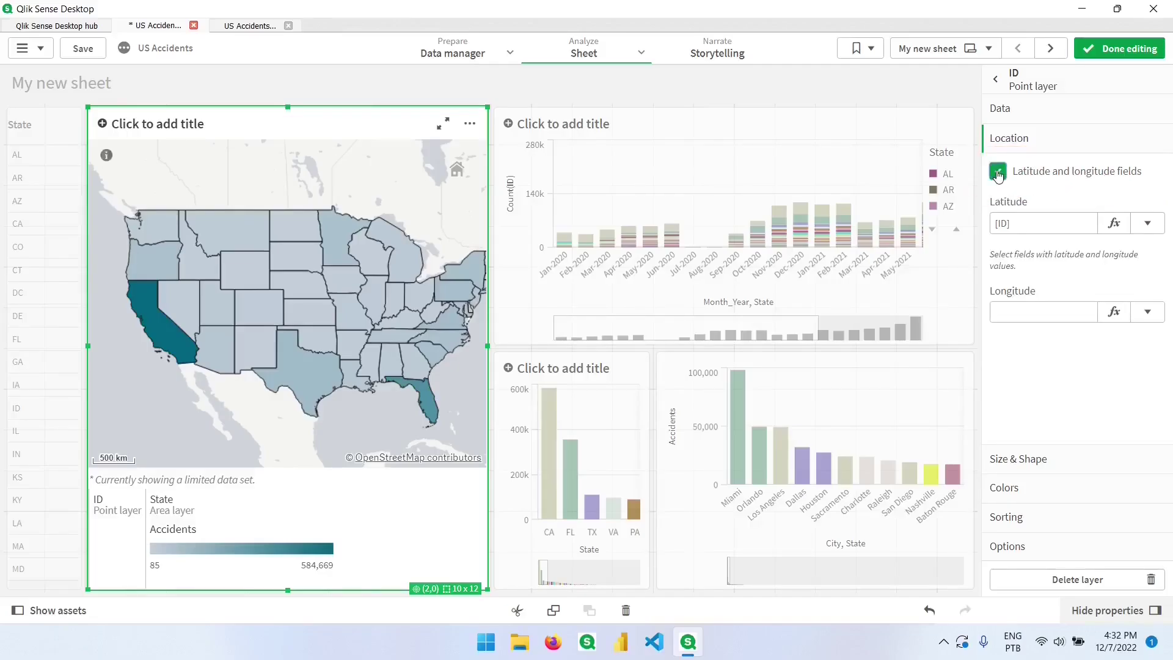
{"action": "left_click", "coordinate": [1147, 224]}
{"action": "type", "text": "Start"}
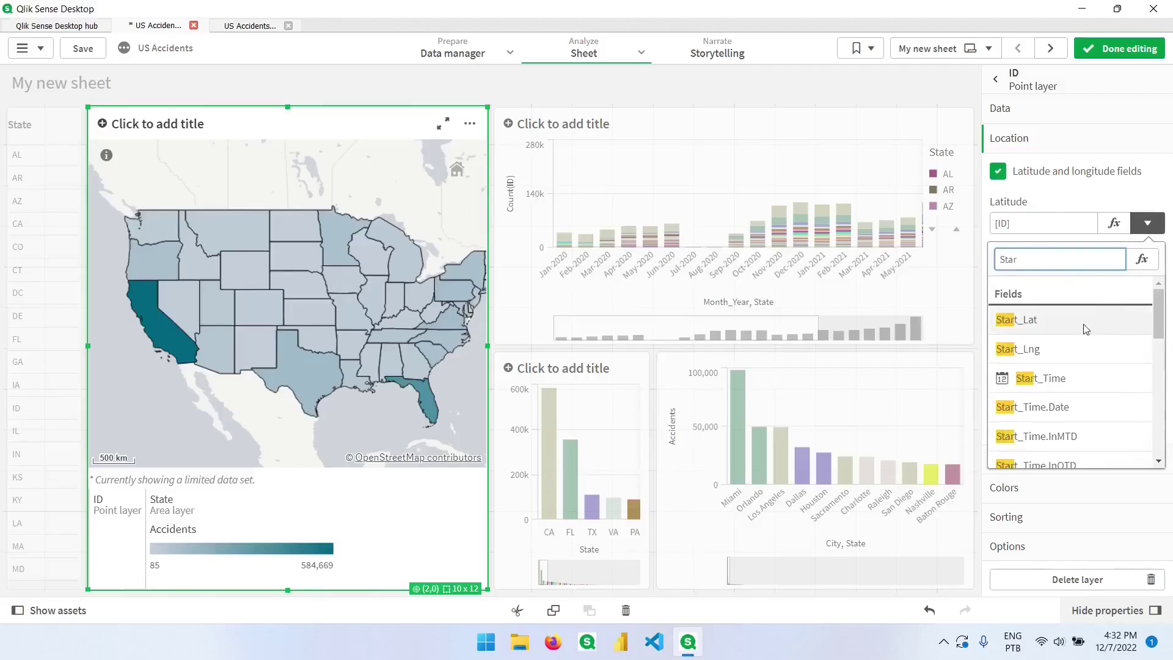
{"action": "left_click", "coordinate": [1084, 324]}
{"action": "left_click", "coordinate": [1147, 312]}
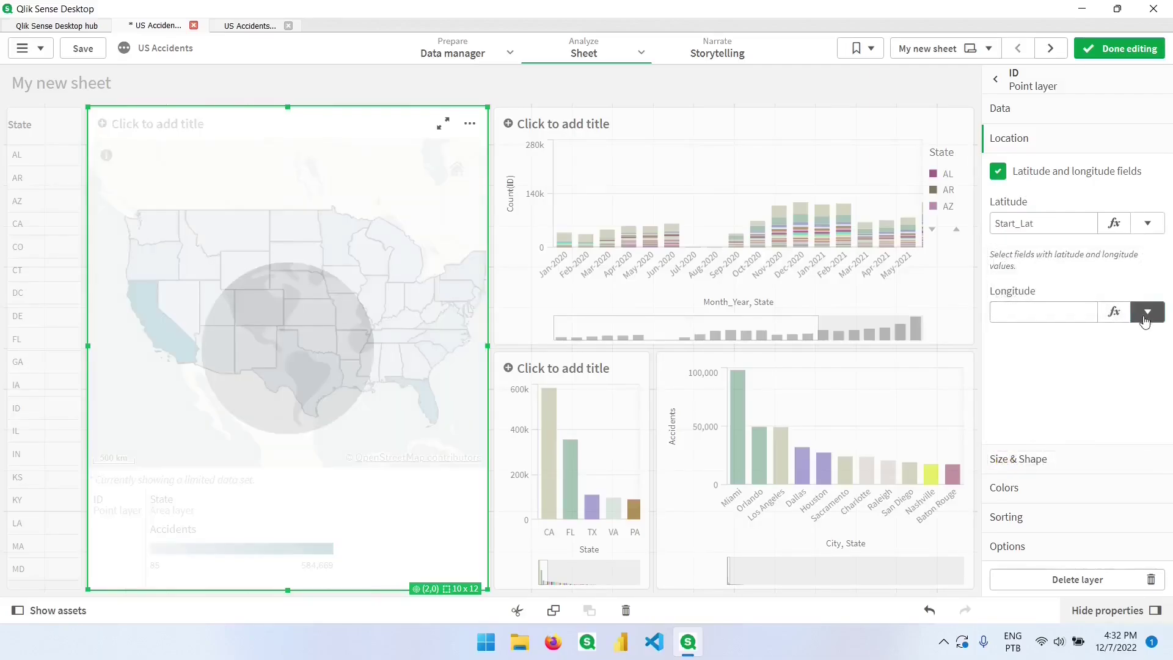
{"action": "type", "text": "Start"}
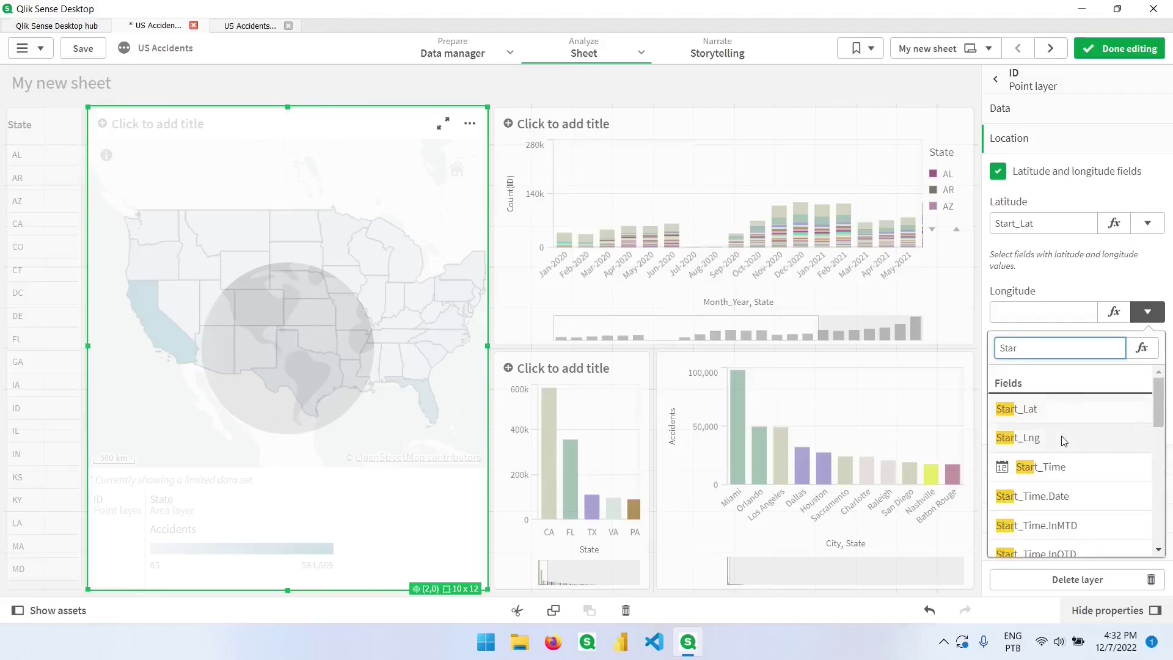
{"action": "left_click", "coordinate": [1020, 439]}
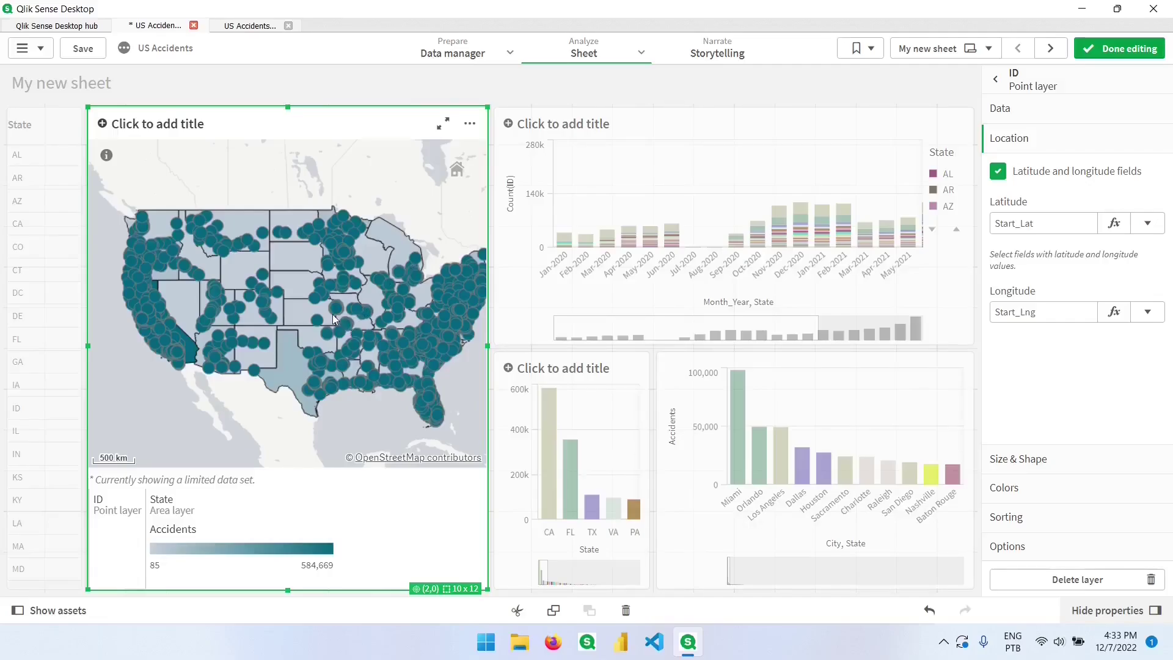
Reduce the bubble size of the ID point layer, leaving its size measure empty
{"action": "left_click", "coordinate": [1069, 459]}
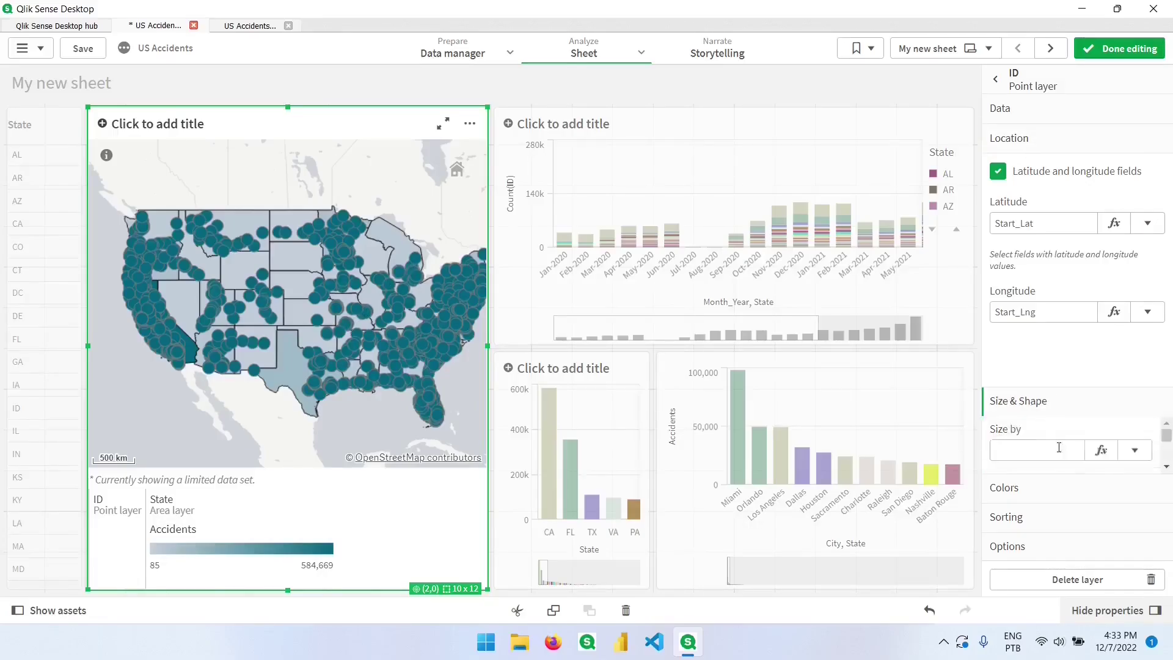
{"action": "left_click", "coordinate": [1142, 218]}
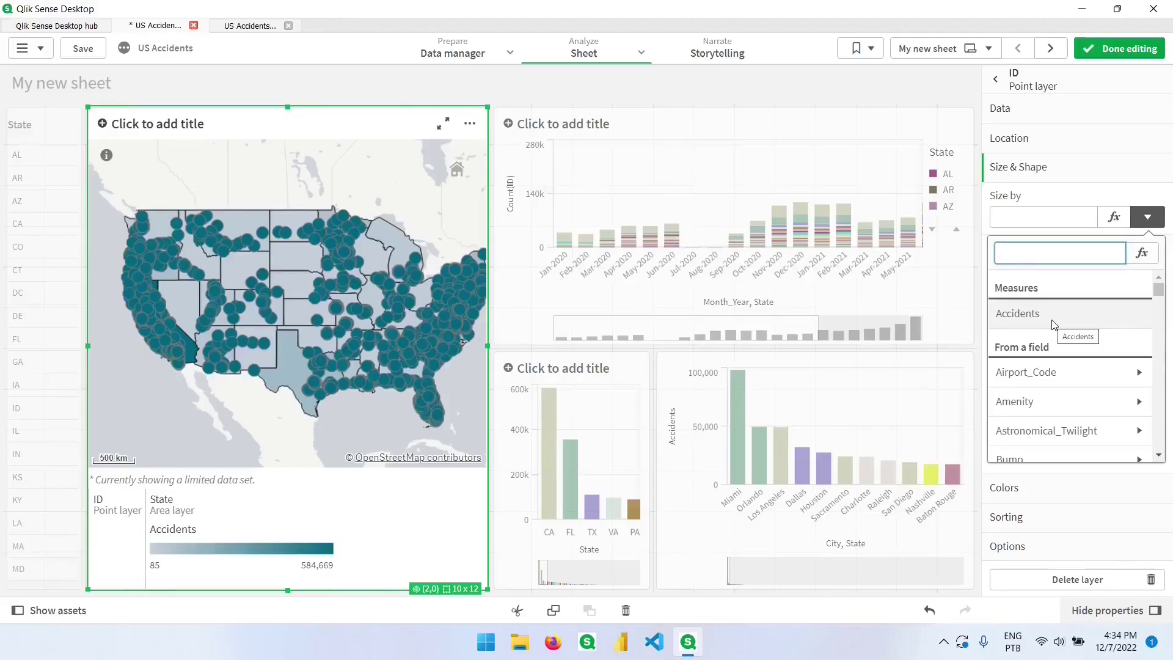
{"action": "left_click", "coordinate": [1148, 216]}
{"action": "left_click_drag", "start_coordinate": [1047, 266], "coordinate": [1018, 266]}
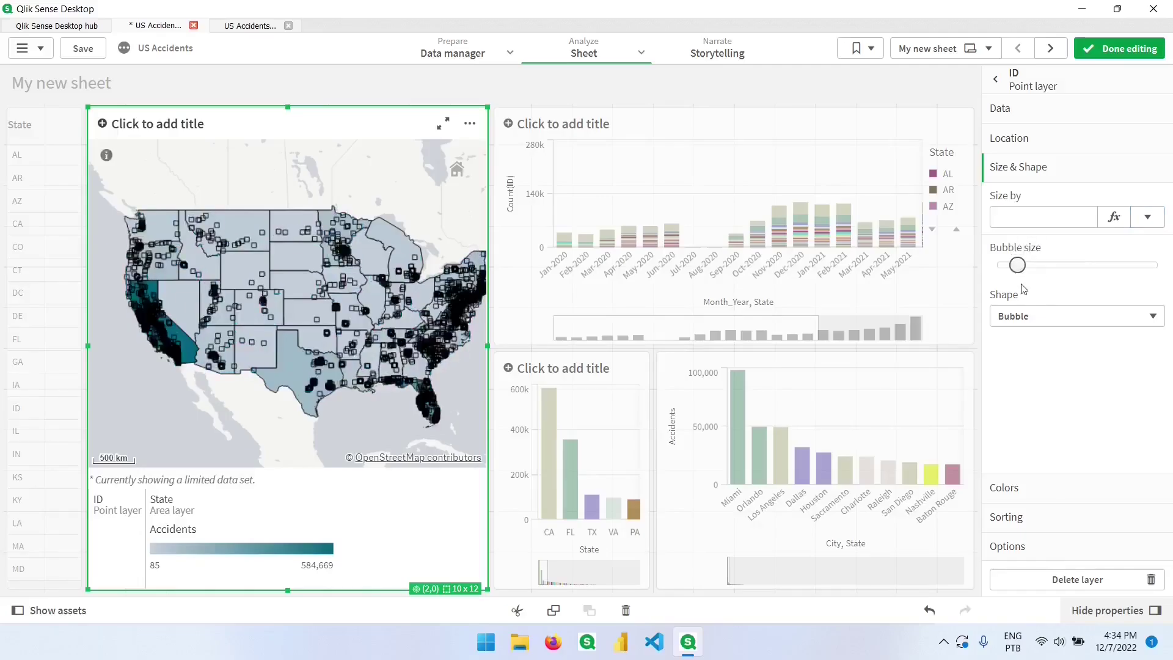
Try Triangle as the shape of the ID layer's points and return it to Bubble
{"action": "left_click", "coordinate": [1051, 325]}
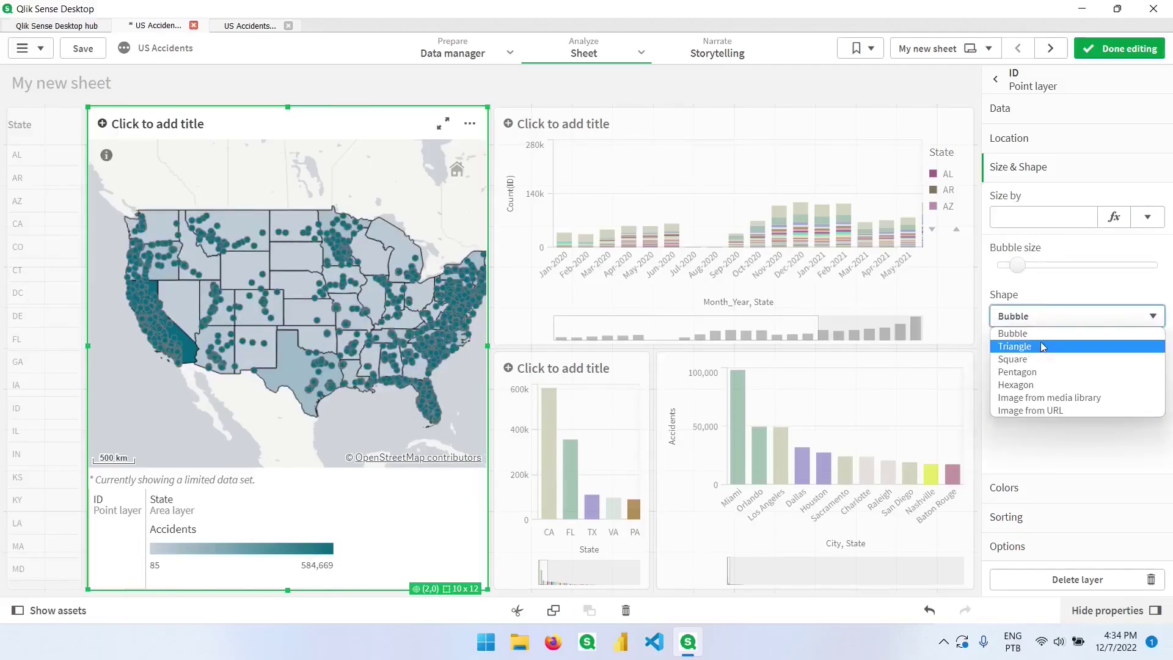
{"action": "left_click", "coordinate": [1034, 346]}
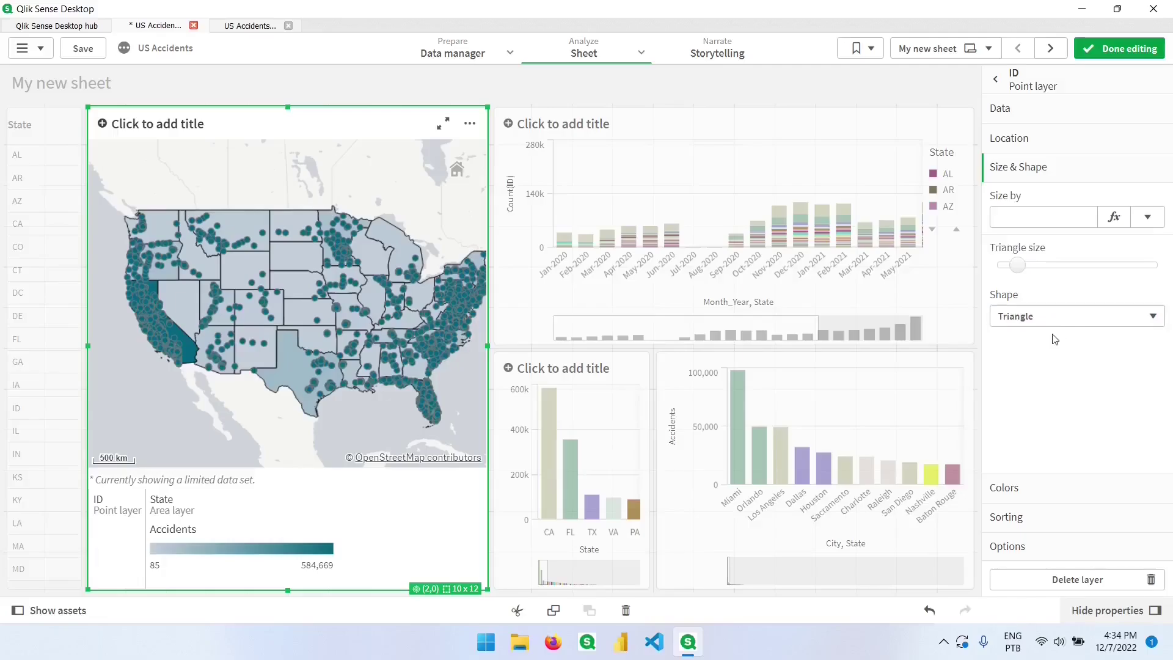
{"action": "left_click", "coordinate": [1076, 318]}
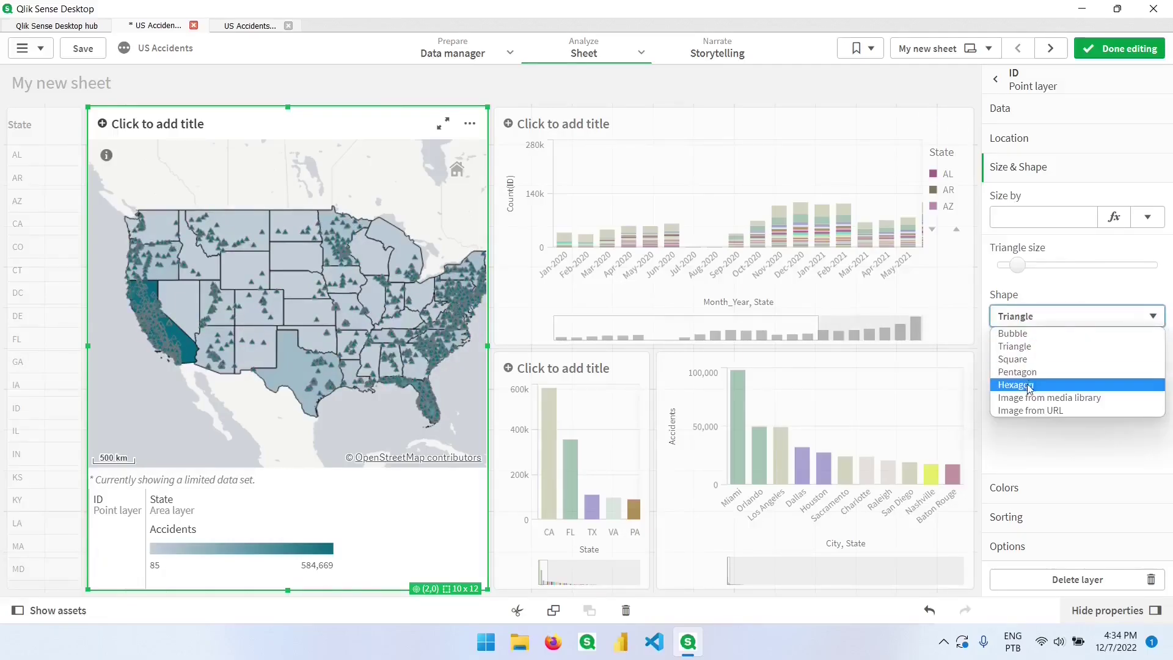
{"action": "left_click", "coordinate": [1033, 333]}
Set the ID point layer's single color to orange ed861d
{"action": "left_click", "coordinate": [1004, 487]}
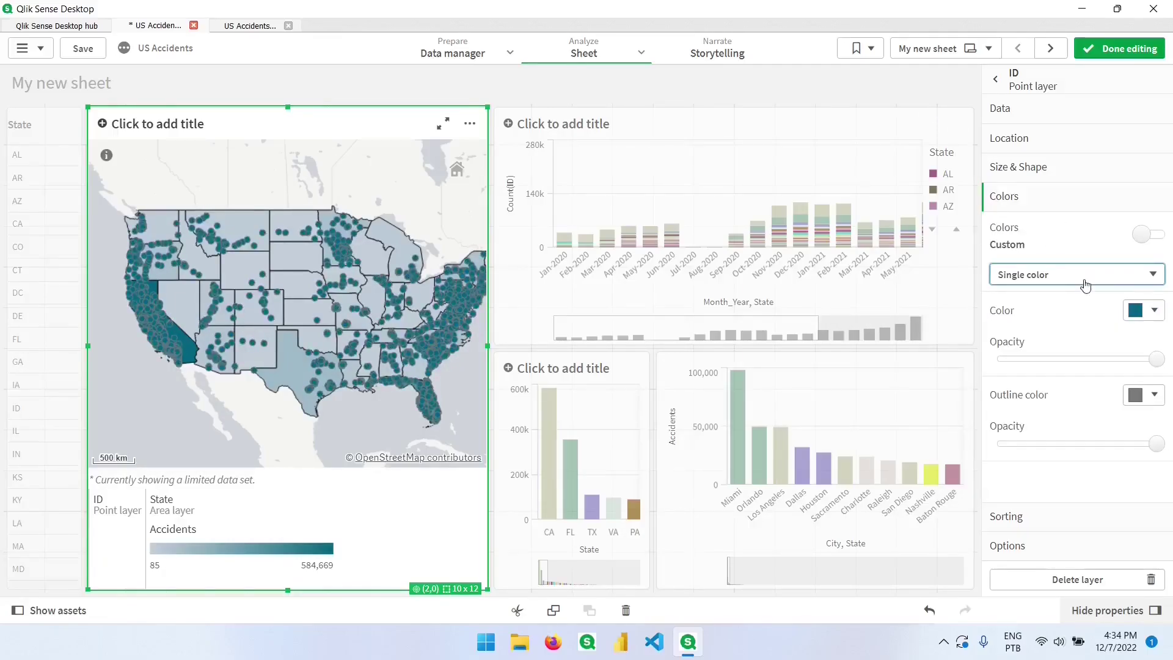
{"action": "left_click", "coordinate": [1151, 312]}
{"action": "left_click", "coordinate": [1141, 225]}
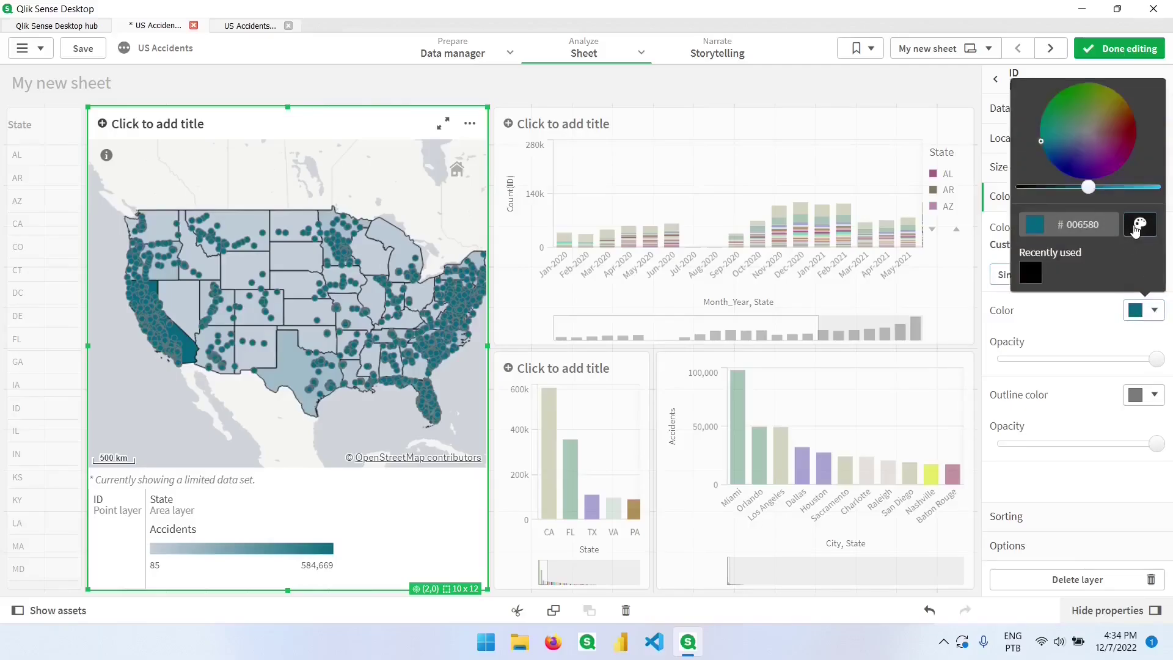
{"action": "left_click", "coordinate": [1125, 110]}
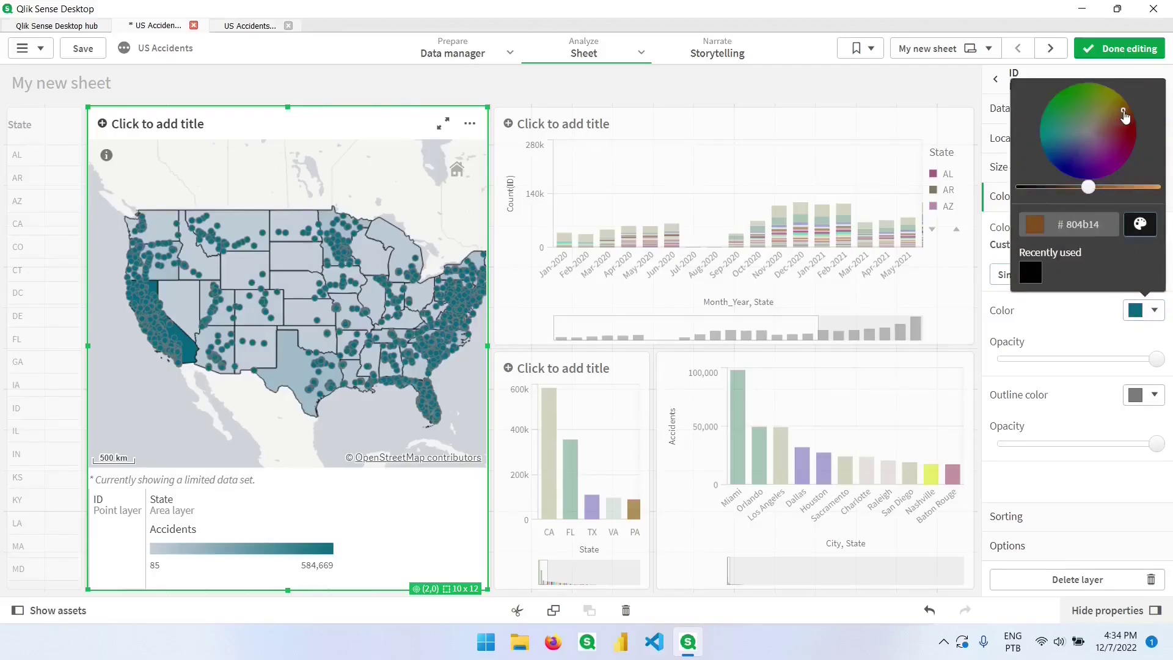
{"action": "left_click", "coordinate": [1129, 188]}
{"action": "left_click_drag", "start_coordinate": [1130, 191], "coordinate": [1147, 194]}
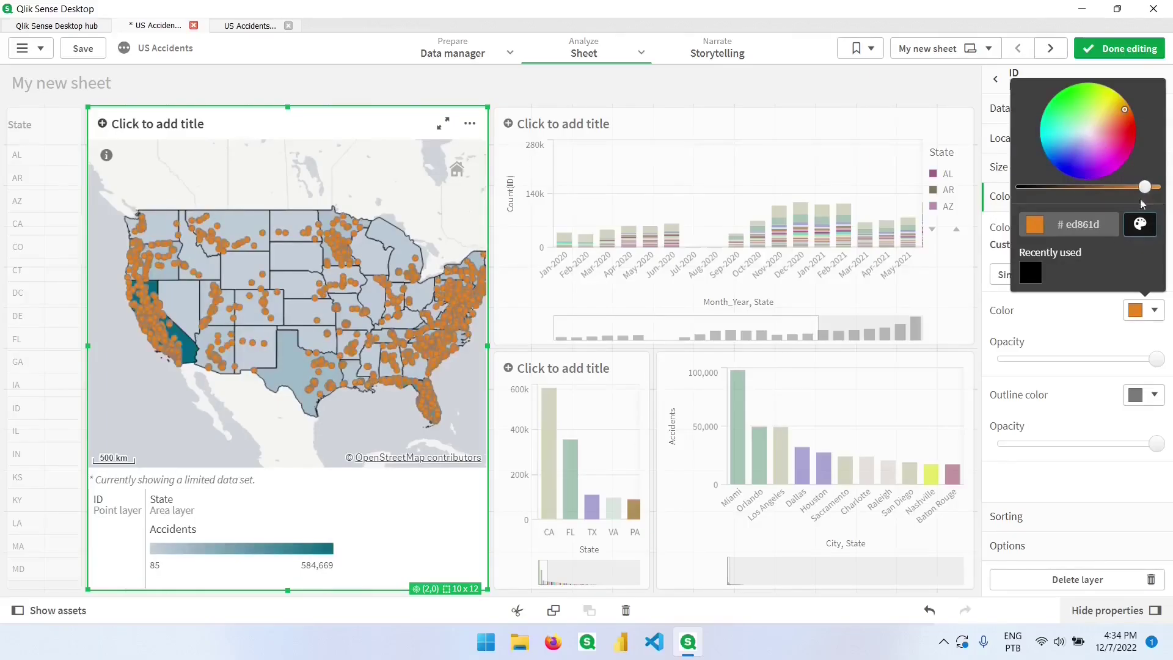
{"action": "left_click", "coordinate": [1080, 333]}
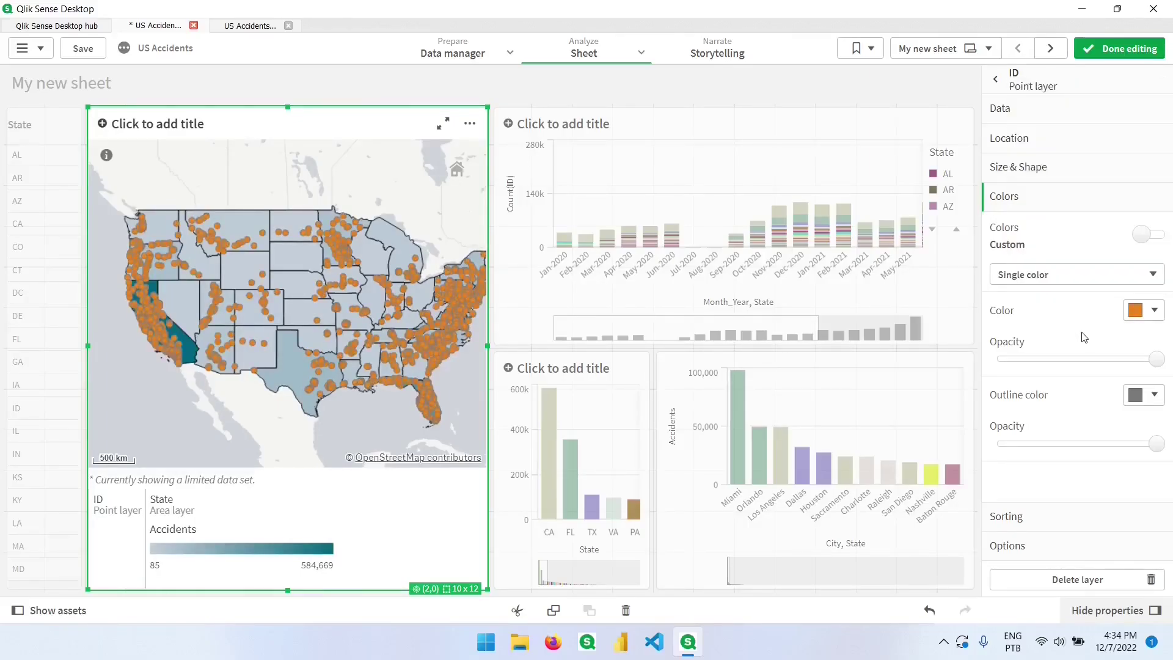
Set the ID point layer's outline color to black 000000
{"action": "left_click", "coordinate": [1129, 397]}
{"action": "left_click", "coordinate": [1147, 242]}
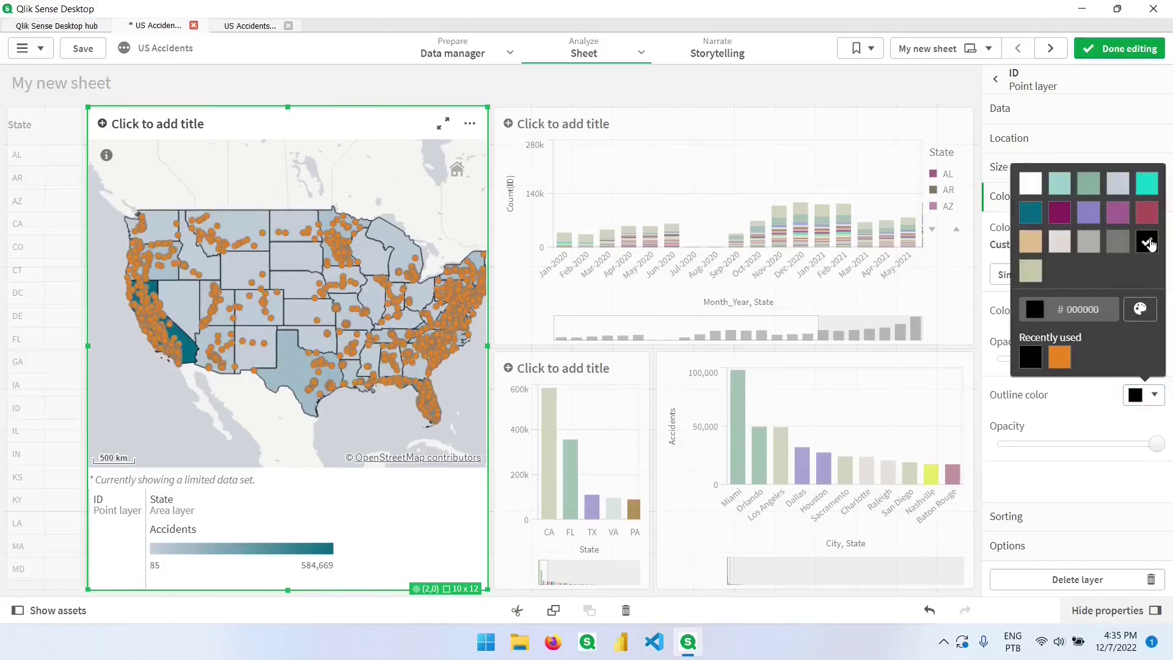
{"action": "left_click", "coordinate": [1071, 413]}
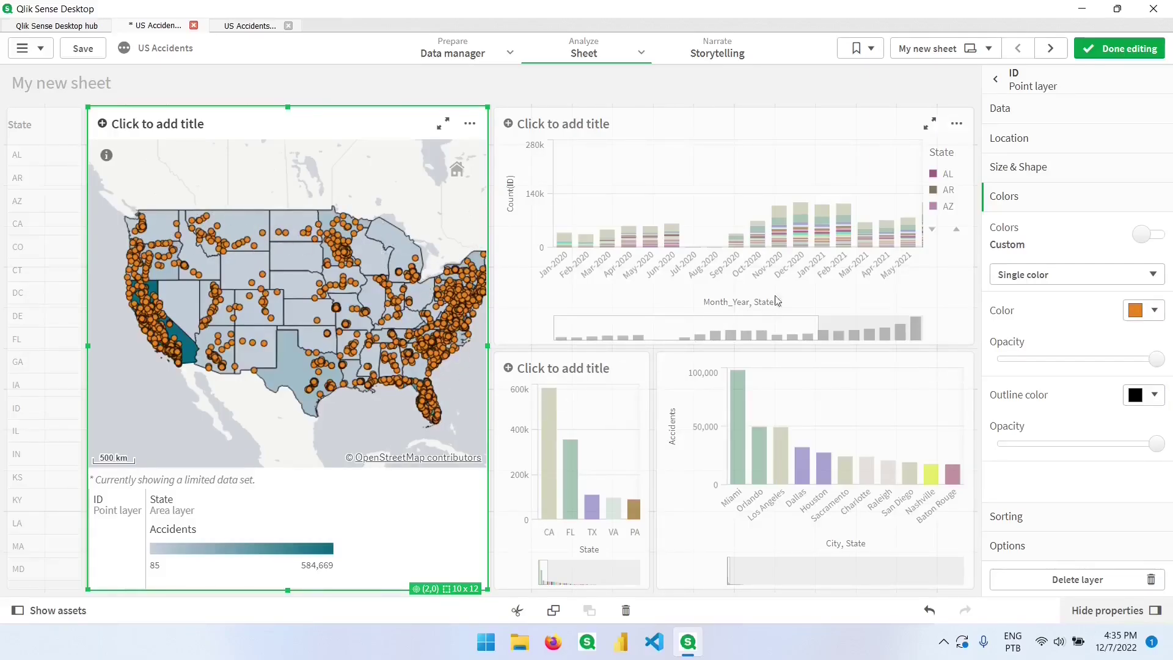
Raise the ID point layer's maximum visible objects to 30000
{"action": "left_click", "coordinate": [1019, 550]}
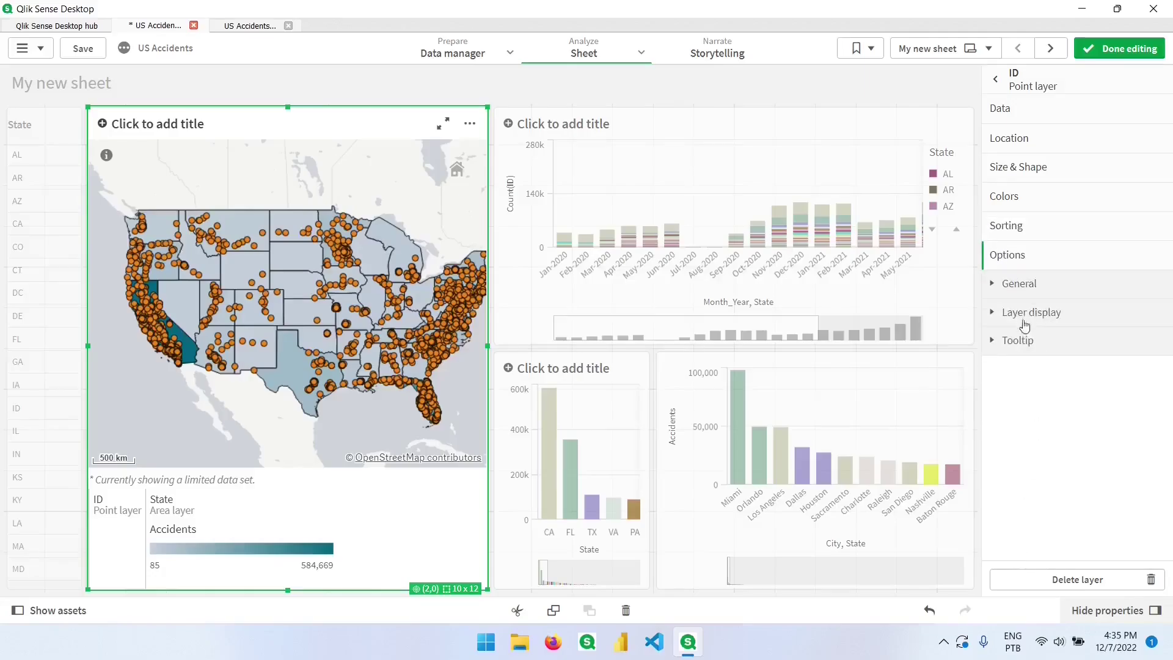
{"action": "left_click", "coordinate": [1020, 285]}
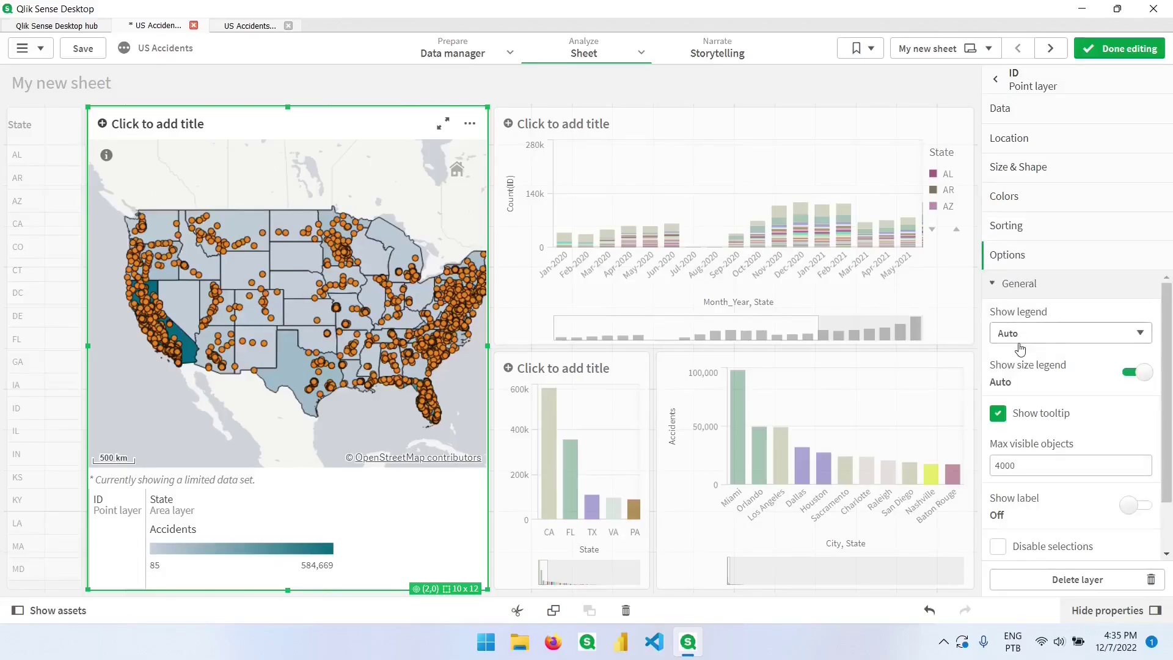
{"action": "mouse_move", "coordinate": [969, 426]}
{"action": "left_mouse_down"}
{"action": "mouse_move", "coordinate": [1131, 489]}
{"action": "mouse_move", "coordinate": [1159, 487]}
{"action": "left_mouse_up"}
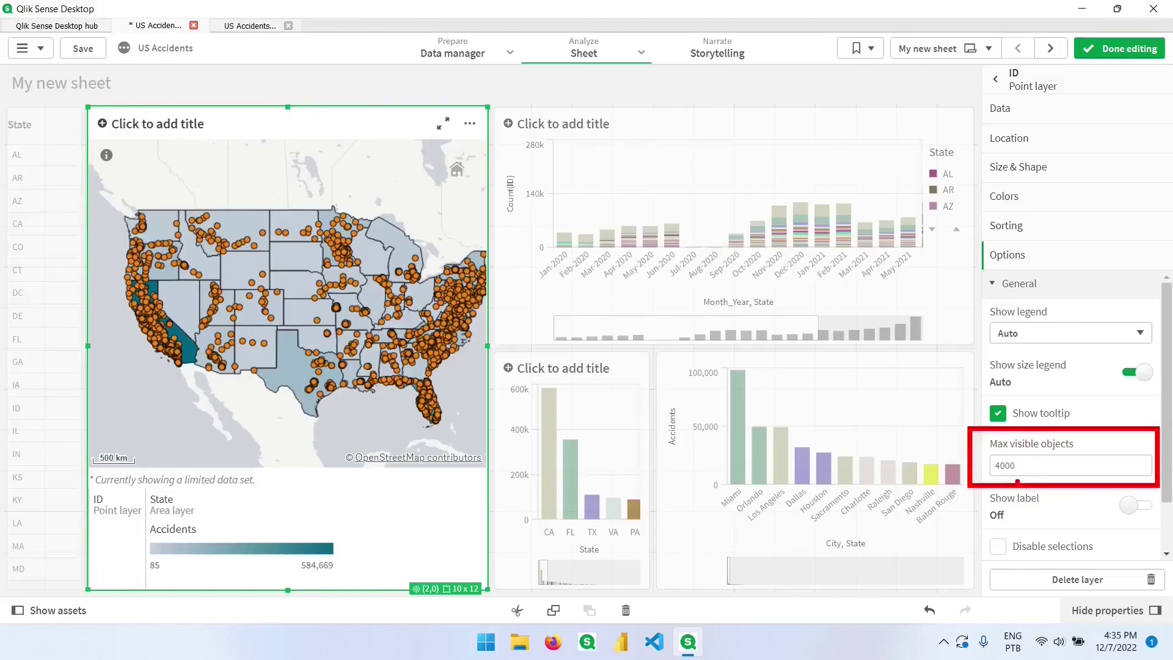
{"action": "key", "text": "Escape"}
{"action": "left_click", "coordinate": [1002, 466]}
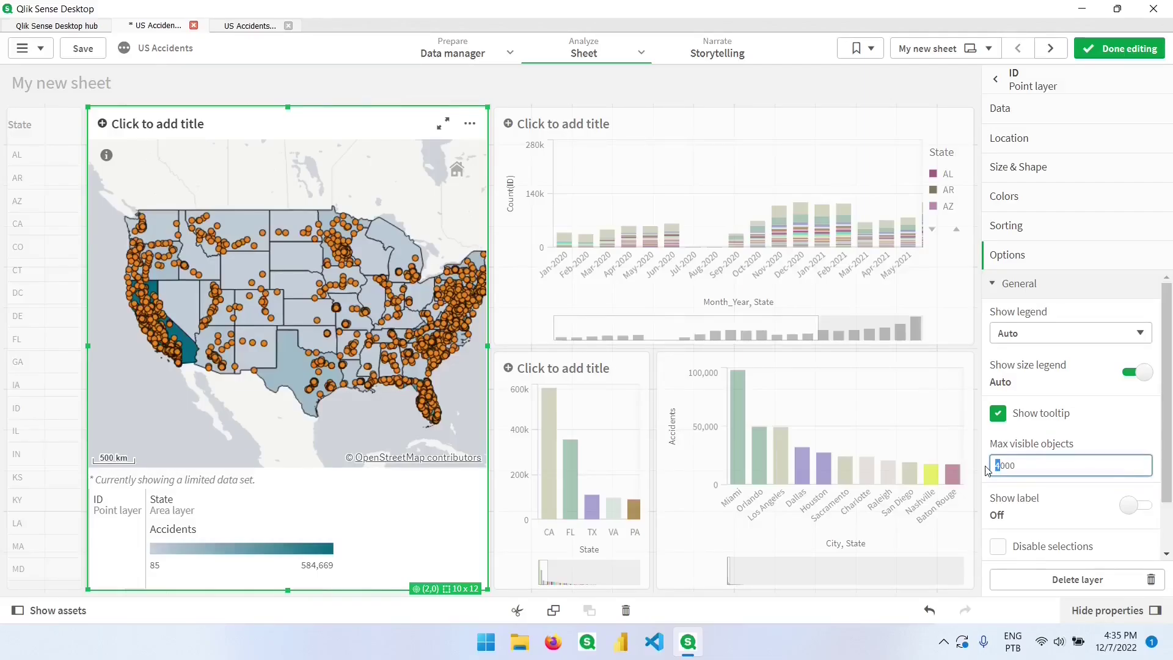
{"action": "type", "text": "30"}
{"action": "key", "text": "Tab"}
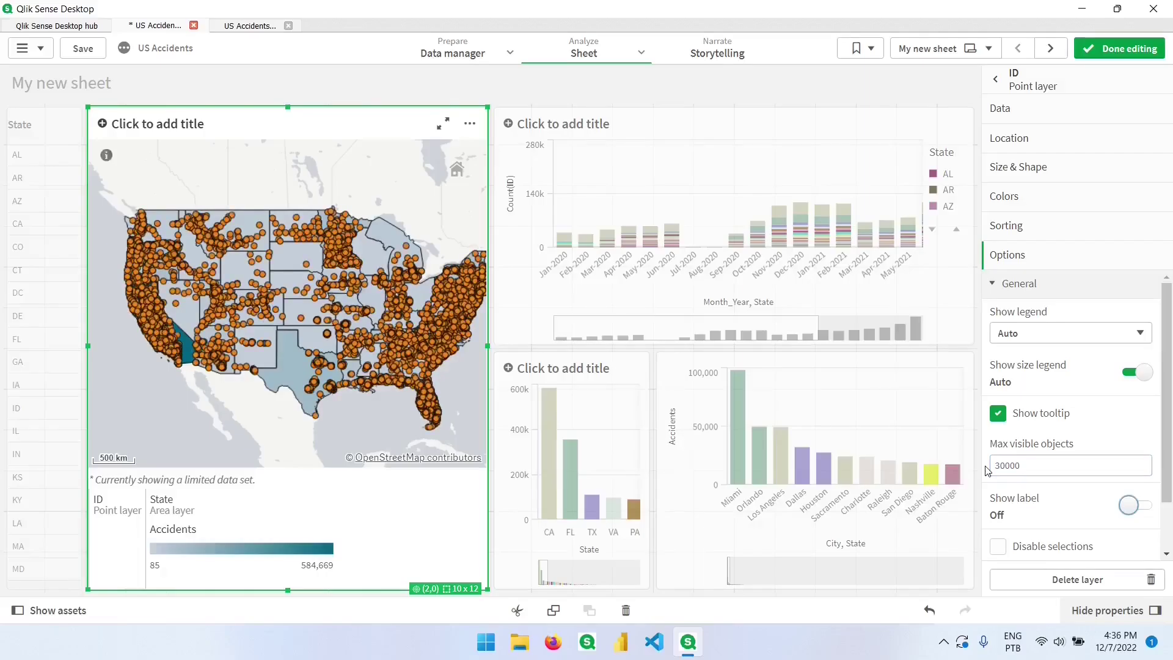
Review the ID layer's label, layer display and calculation condition options, and finish editing the sheet
{"action": "scroll", "coordinate": [1087, 445], "scroll_direction": "down", "scroll_amount": 1}
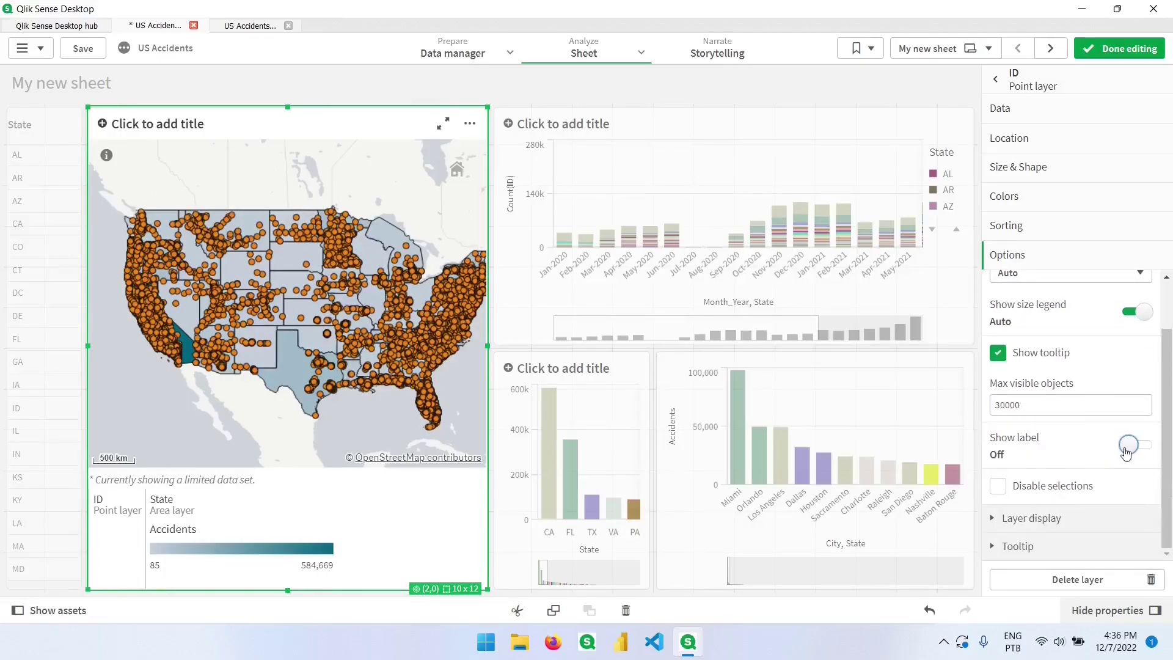
{"action": "left_click", "coordinate": [1036, 517]}
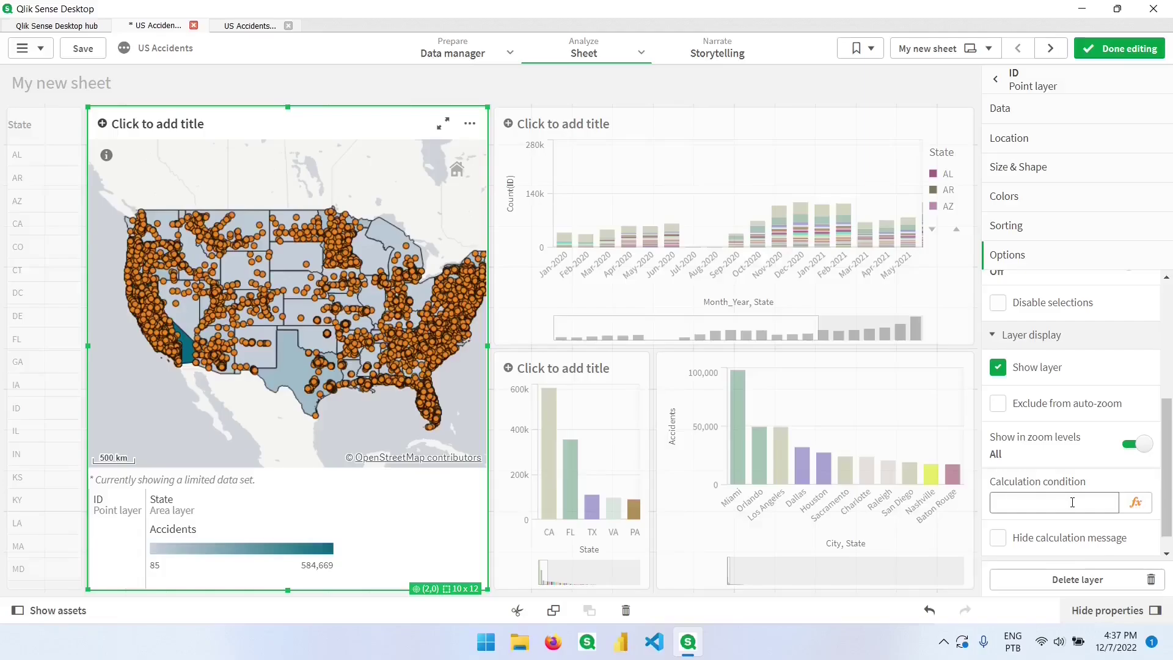
{"action": "scroll", "coordinate": [1073, 502], "scroll_direction": "down", "scroll_amount": 1}
{"action": "left_click", "coordinate": [1033, 546]}
{"action": "left_click", "coordinate": [1041, 495]}
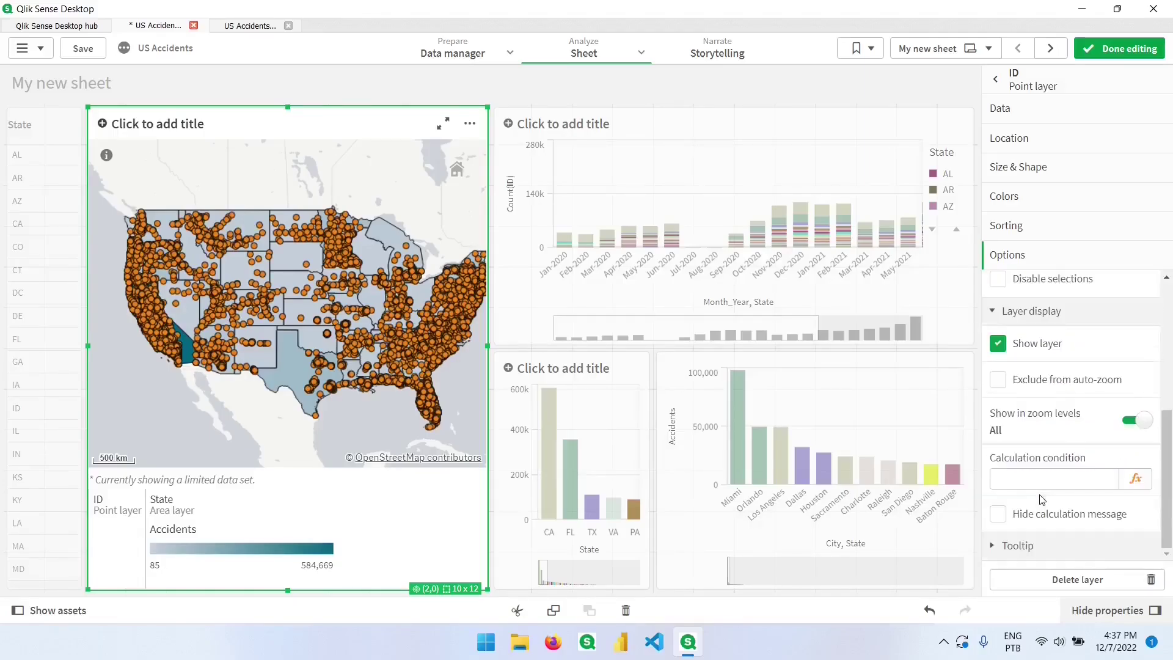
{"action": "left_click", "coordinate": [1031, 311]}
{"action": "left_click", "coordinate": [1111, 50]}
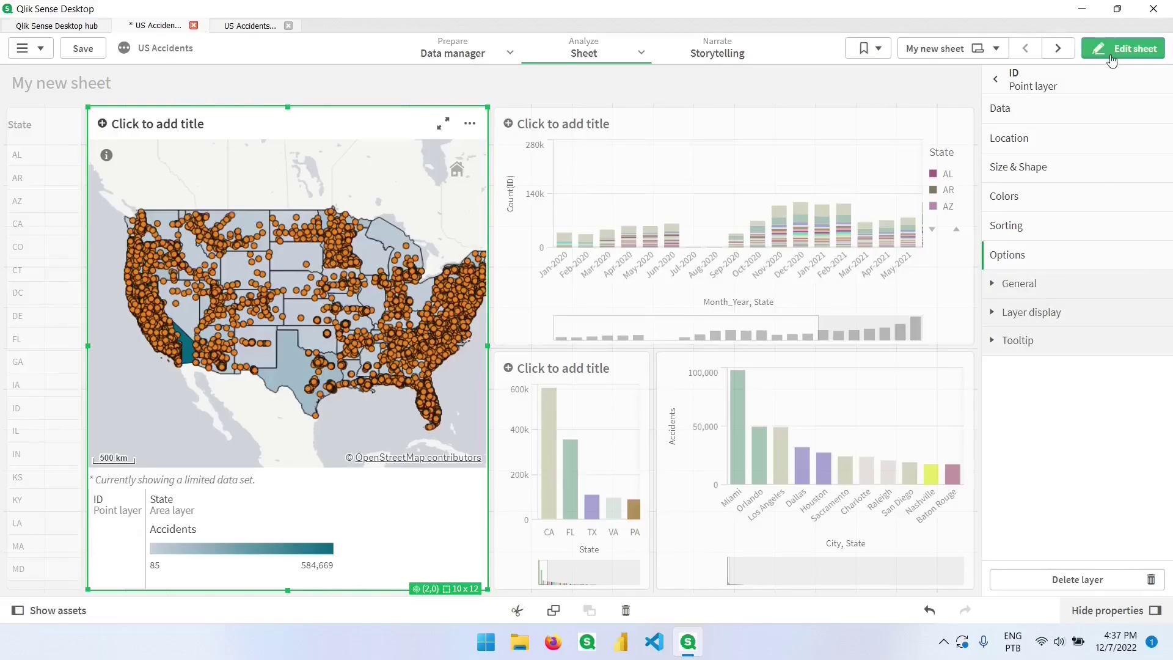
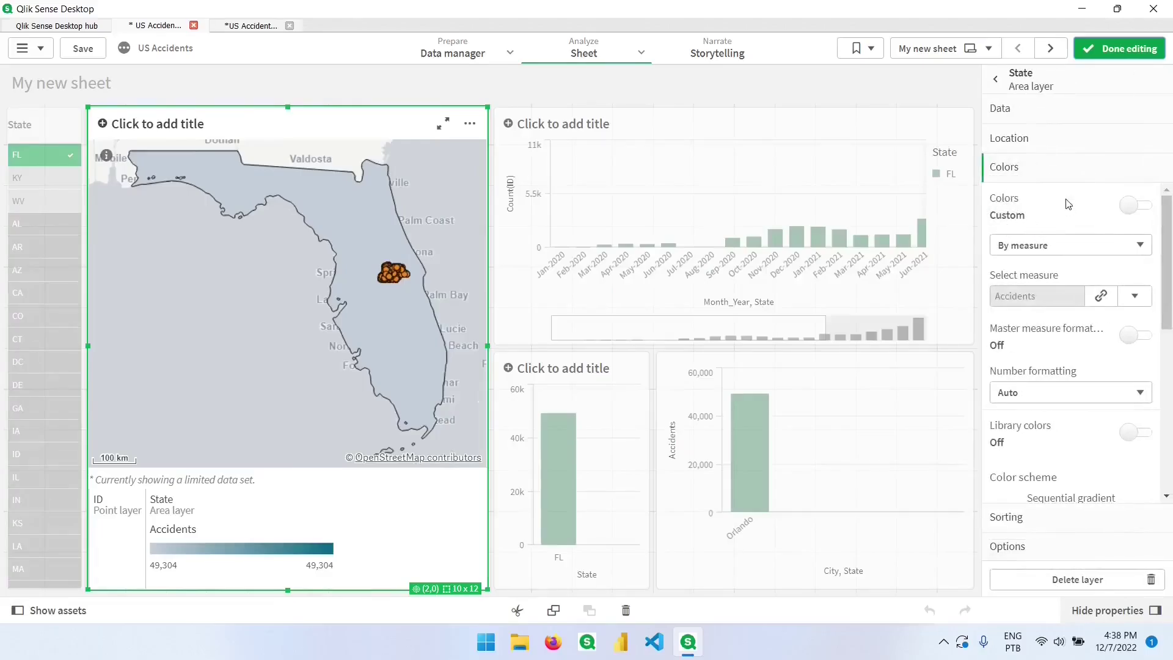
Hide the State area layer on the map through its layer display options
{"action": "left_click", "coordinate": [1066, 543]}
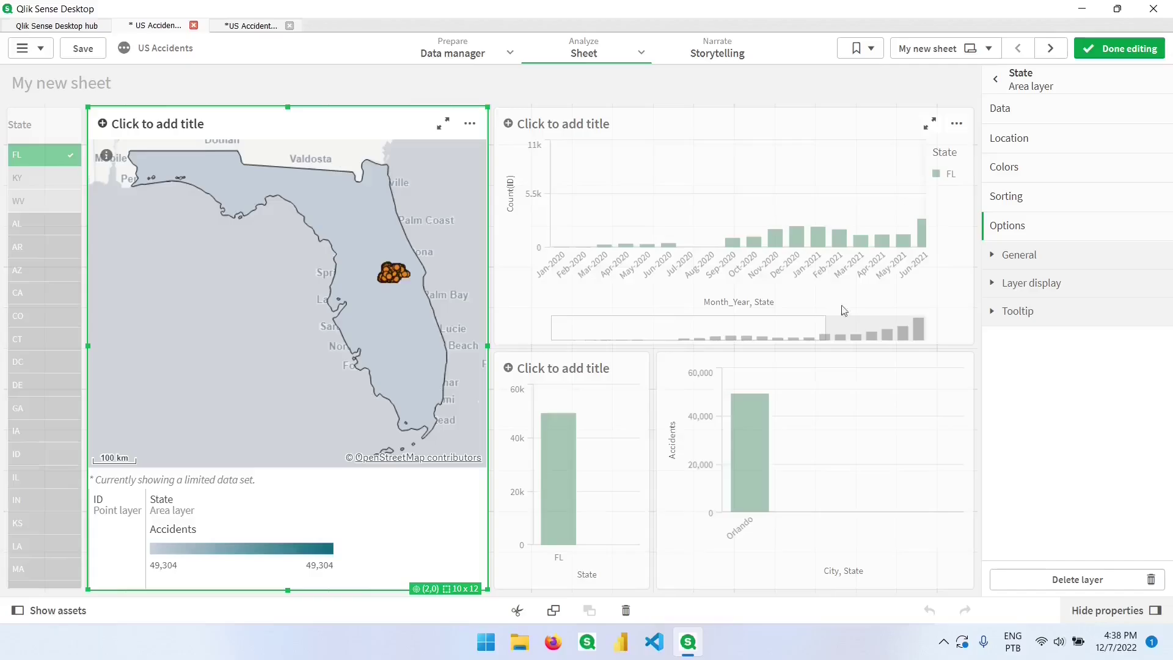
{"action": "left_click", "coordinate": [1005, 286]}
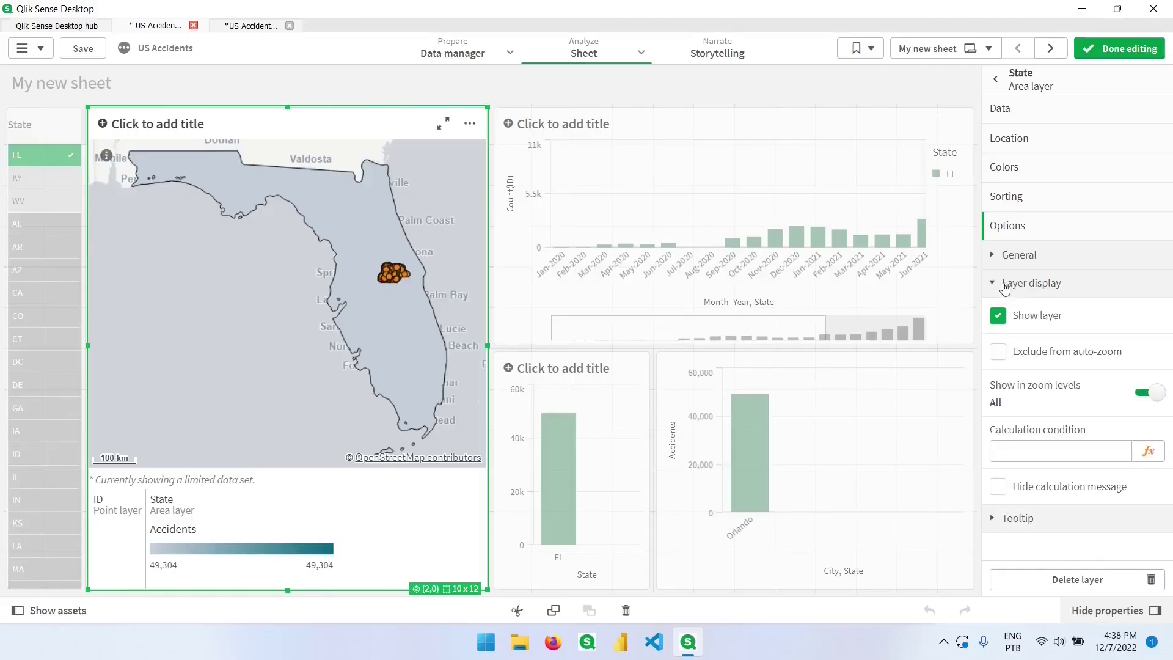
{"action": "left_click", "coordinate": [1000, 326]}
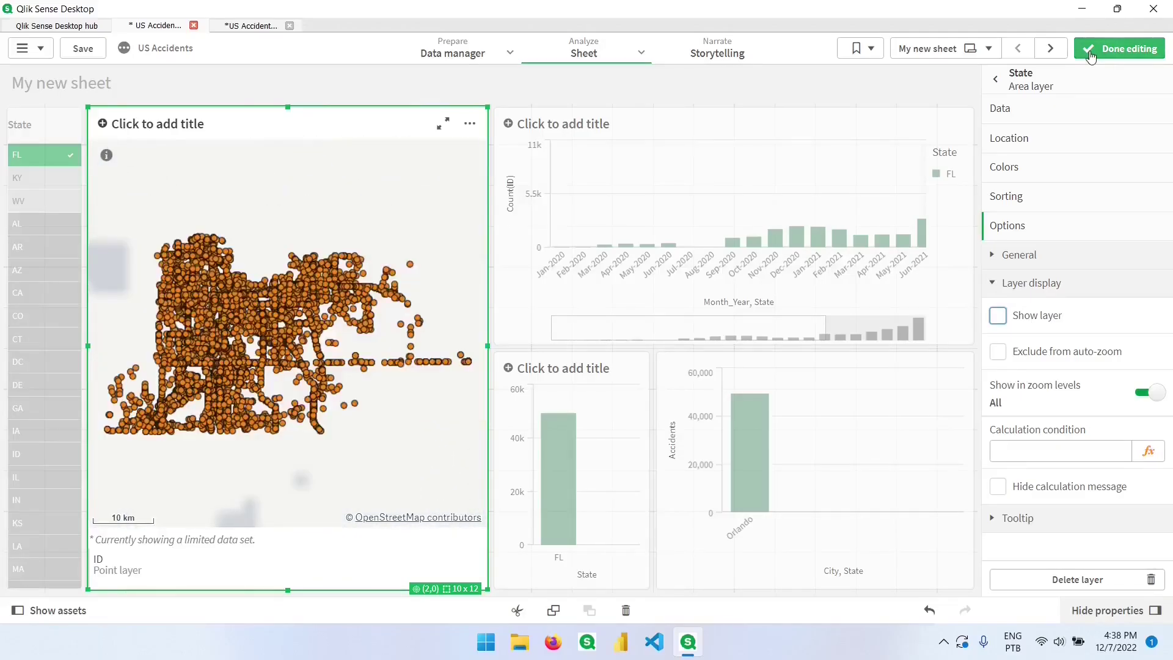
Set the map's base map to Satellite and finish editing the sheet
{"action": "left_click", "coordinate": [998, 82]}
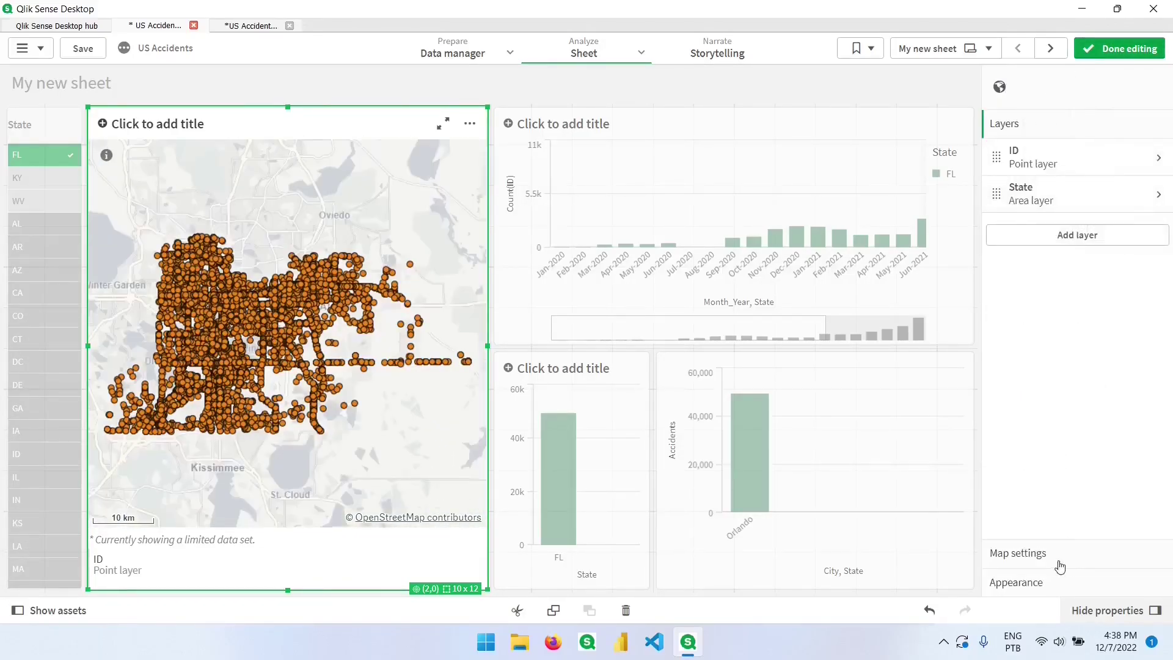
{"action": "left_click", "coordinate": [1074, 254]}
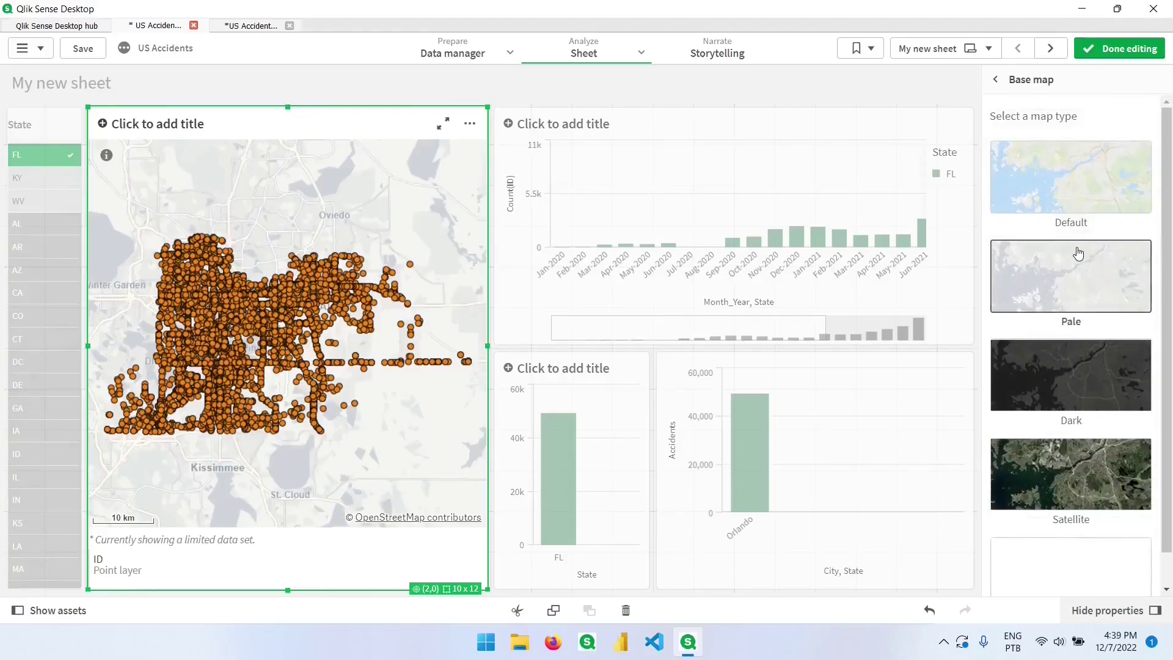
{"action": "left_click", "coordinate": [1073, 480]}
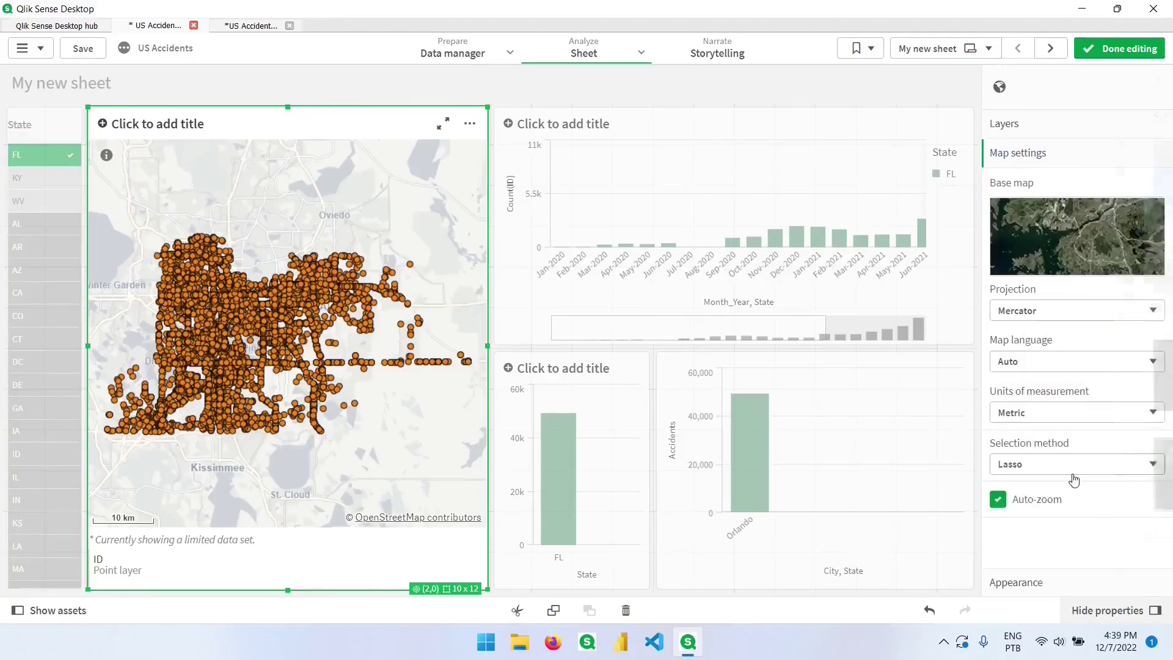
{"action": "left_click", "coordinate": [1095, 57]}
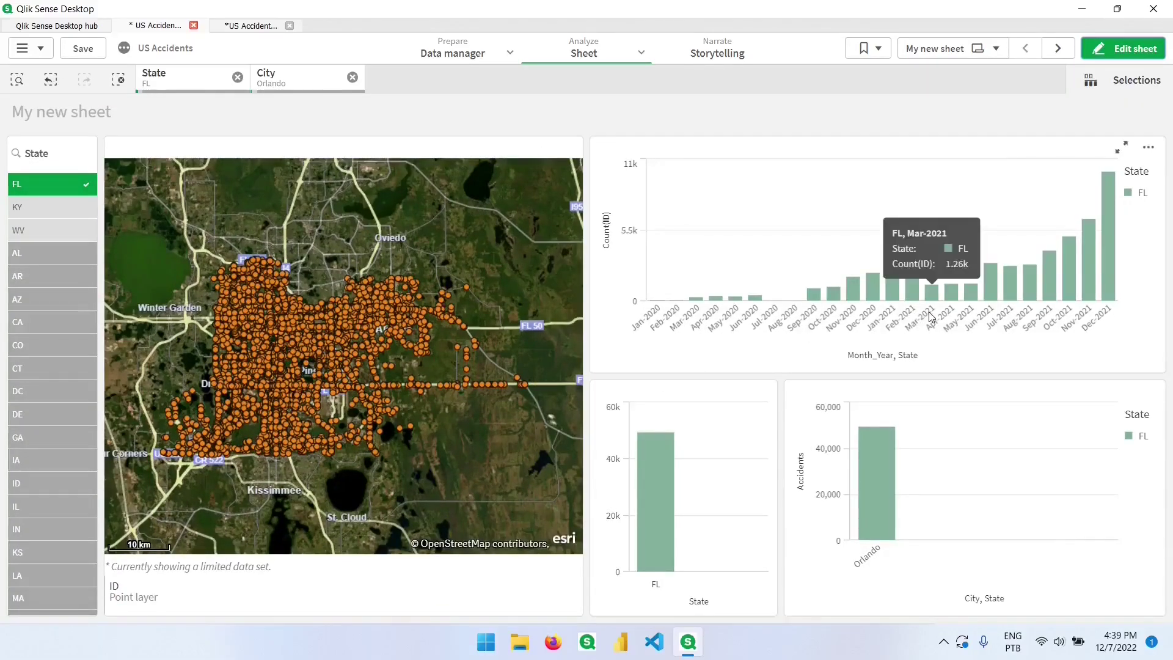
Filter the sheet to Mar-2021 and examine individual accident locations around Orlando up close, returning the map to its home view
{"action": "left_click", "coordinate": [931, 287]}
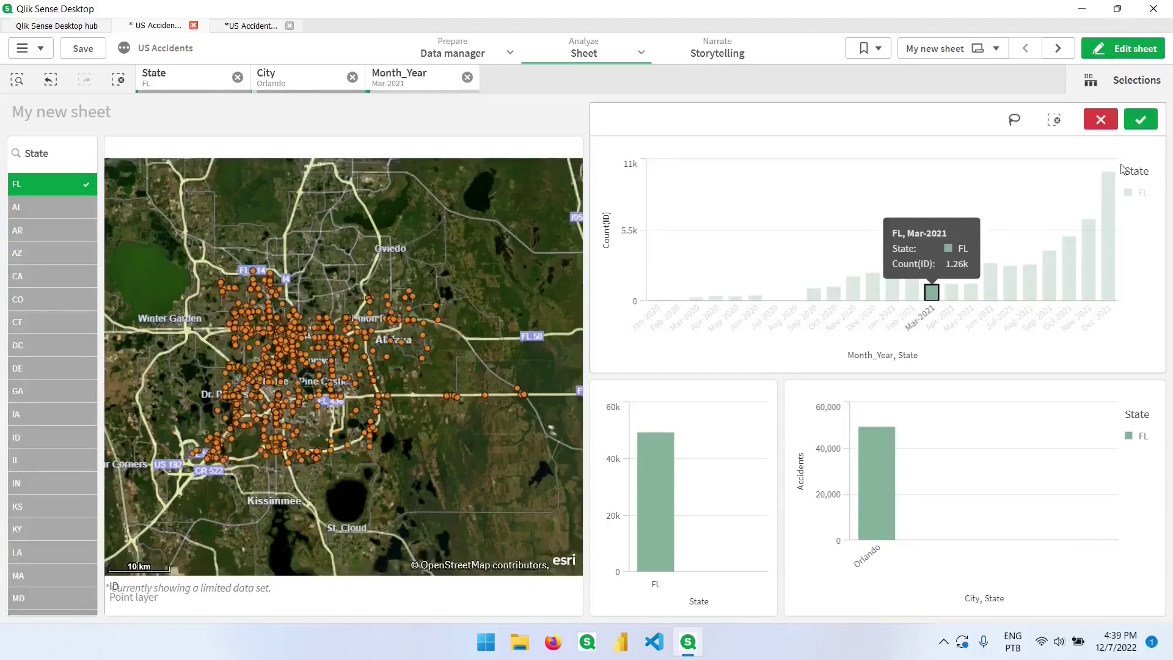
{"action": "left_click", "coordinate": [1142, 118]}
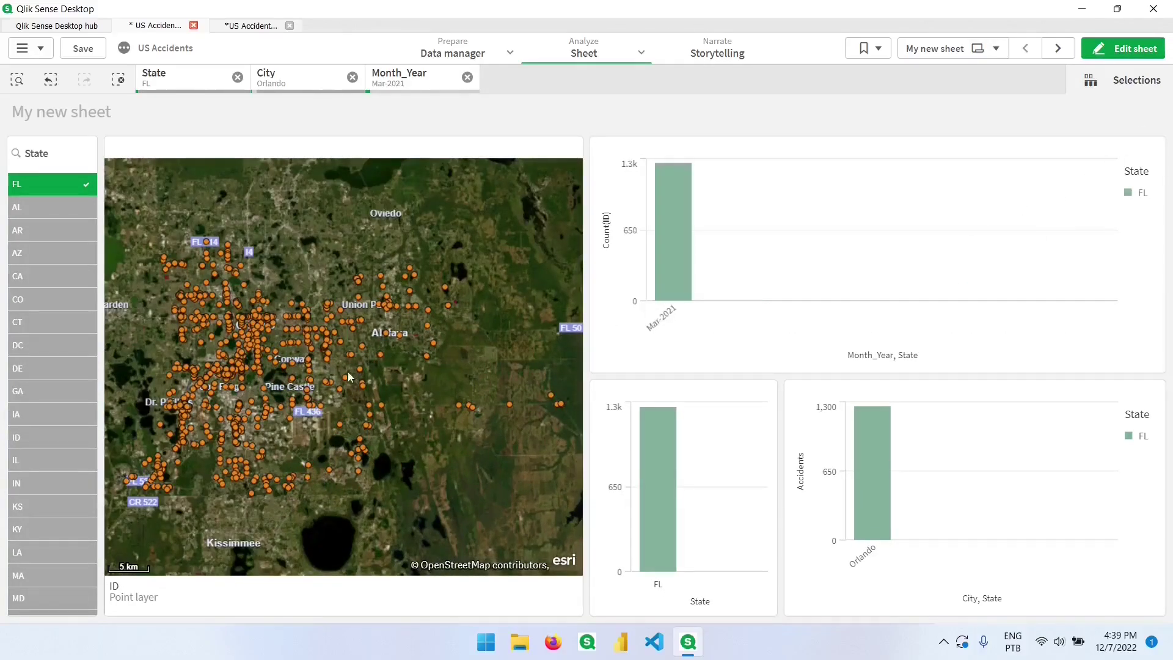
{"action": "scroll", "coordinate": [262, 371], "scroll_direction": "up", "scroll_amount": 3}
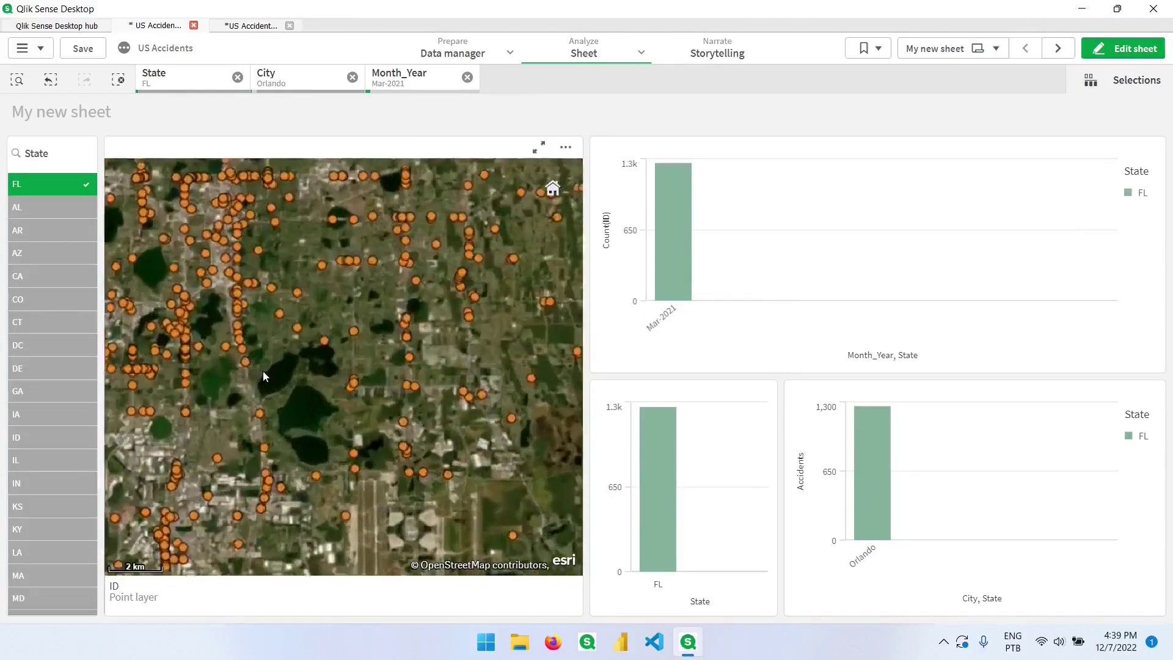
{"action": "scroll", "coordinate": [251, 366], "scroll_direction": "up", "scroll_amount": 5}
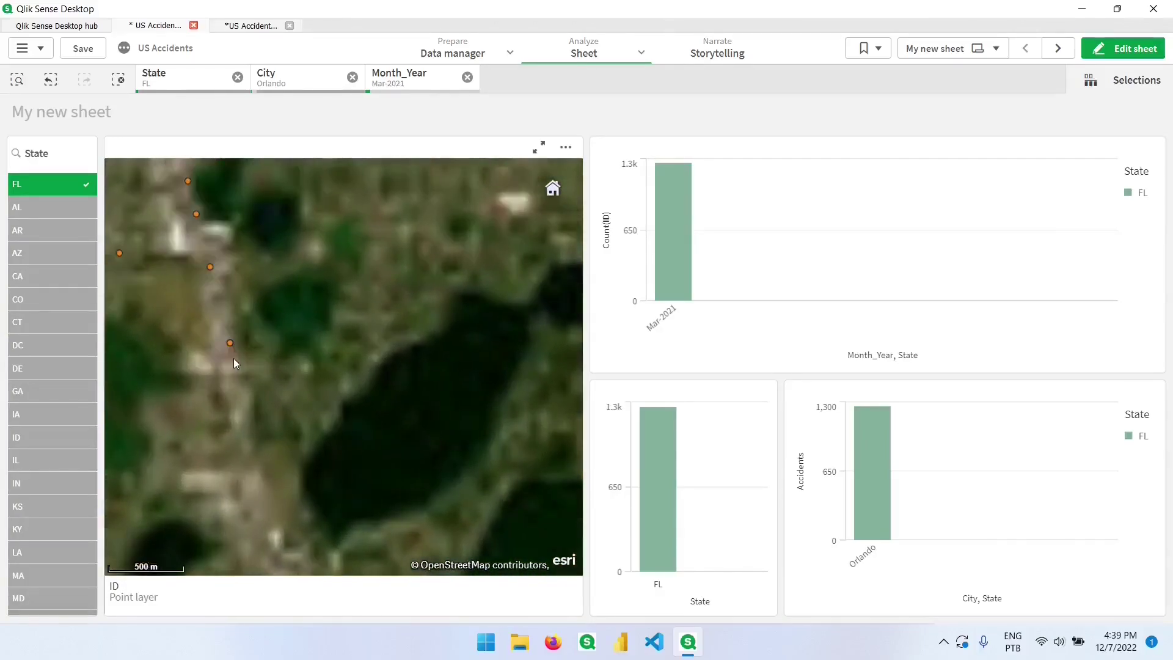
{"action": "scroll", "coordinate": [227, 346], "scroll_direction": "up", "scroll_amount": 3}
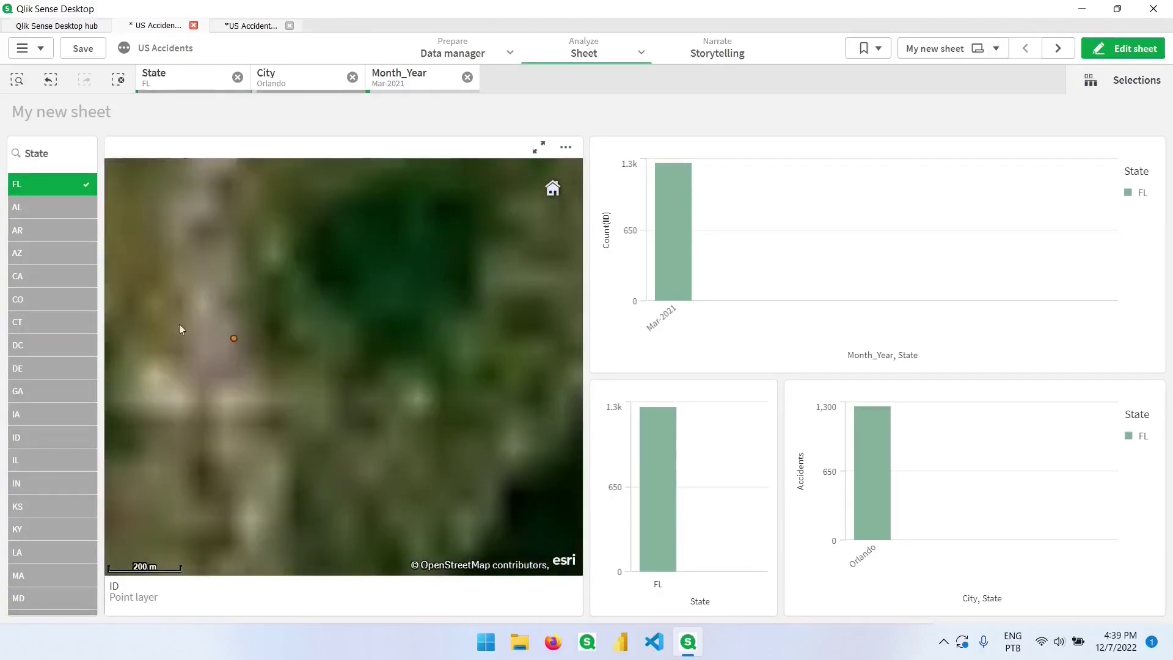
{"action": "scroll", "coordinate": [202, 336], "scroll_direction": "up", "scroll_amount": 2}
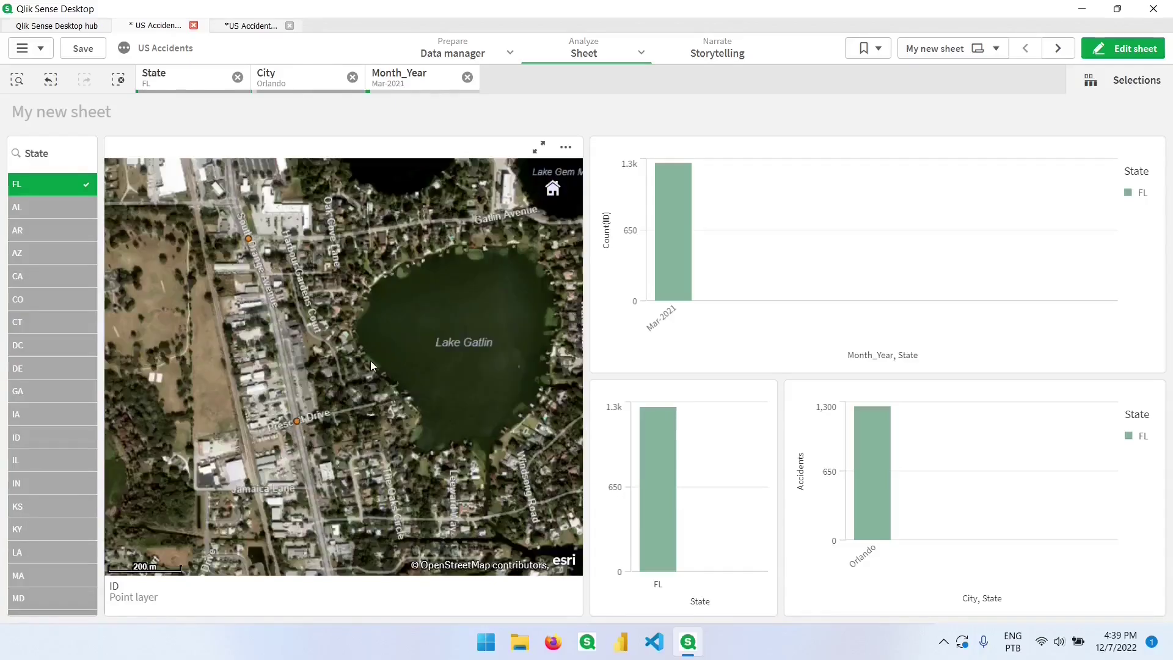
{"action": "mouse_move", "coordinate": [295, 422]}
{"action": "mouse_move", "coordinate": [250, 243]}
{"action": "left_click_drag", "start_coordinate": [250, 244], "coordinate": [333, 427]}
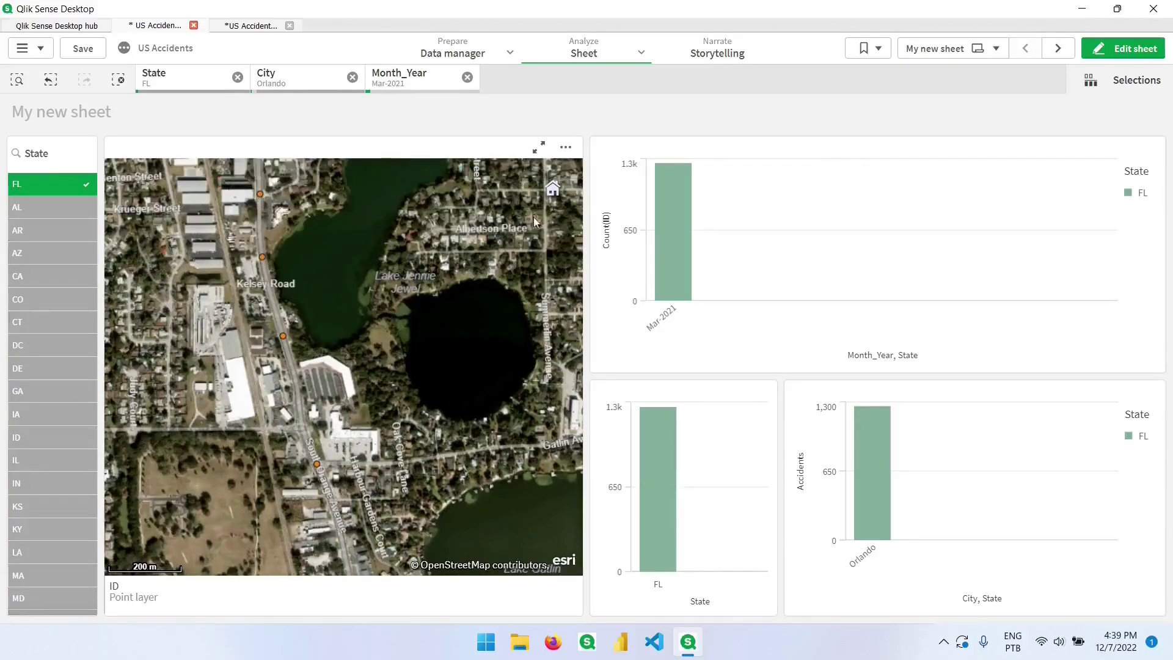
{"action": "left_click", "coordinate": [553, 190]}
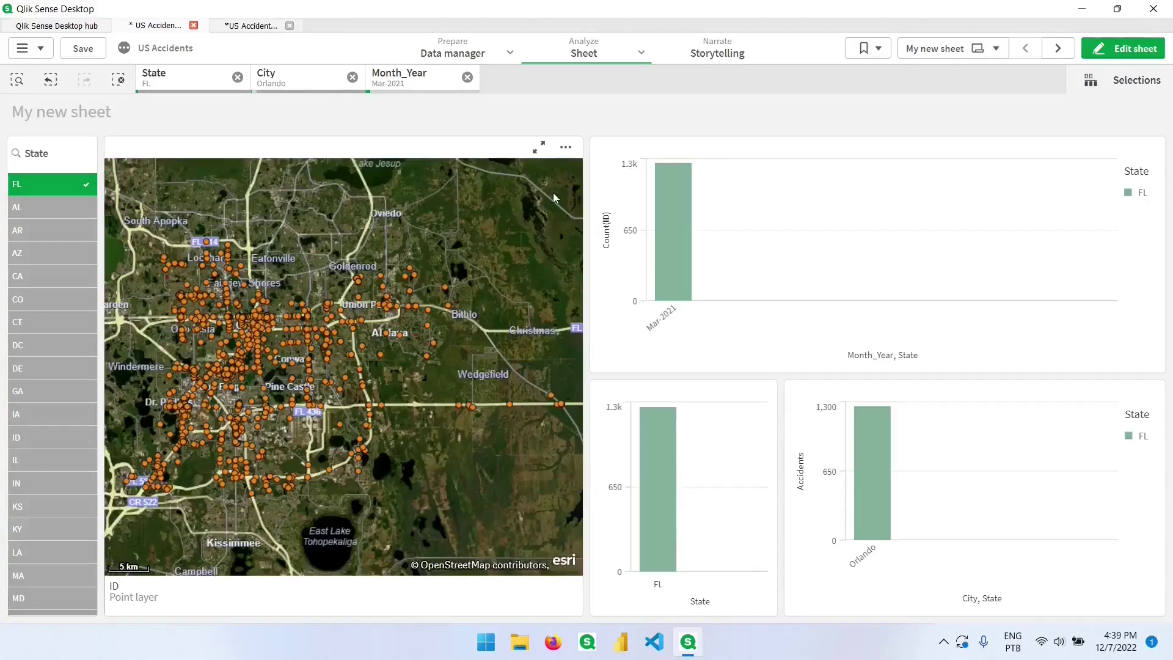
Change the Month_Year filter selection to Apr-2021
{"action": "left_click", "coordinate": [423, 83]}
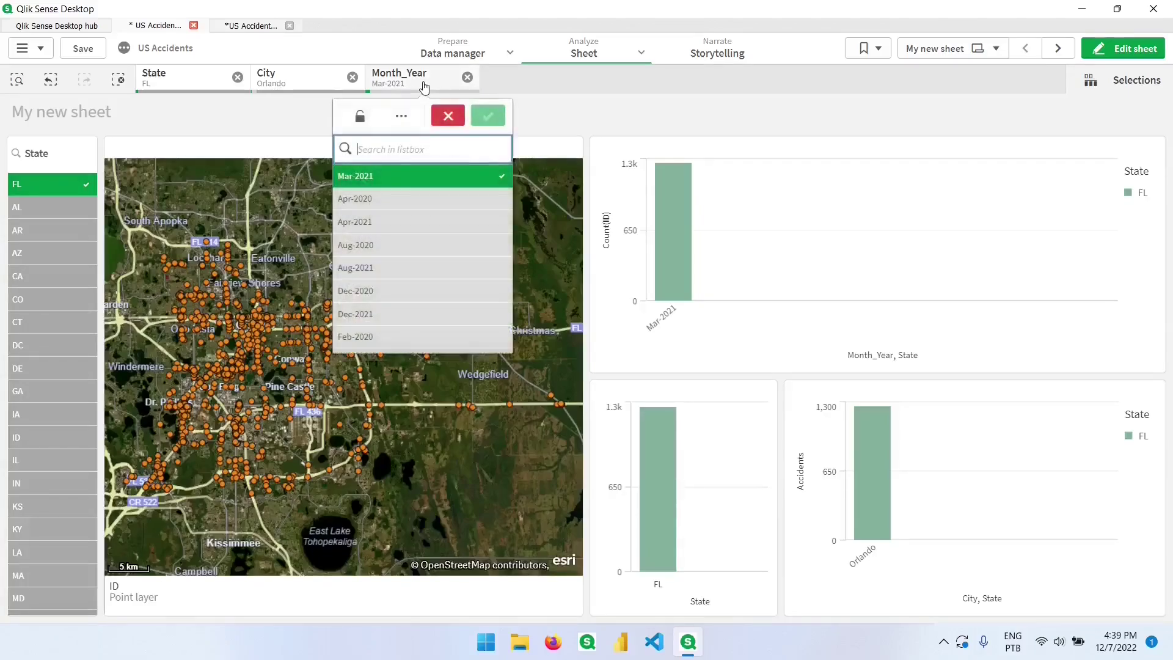
{"action": "left_click", "coordinate": [390, 221]}
{"action": "left_click", "coordinate": [393, 180]}
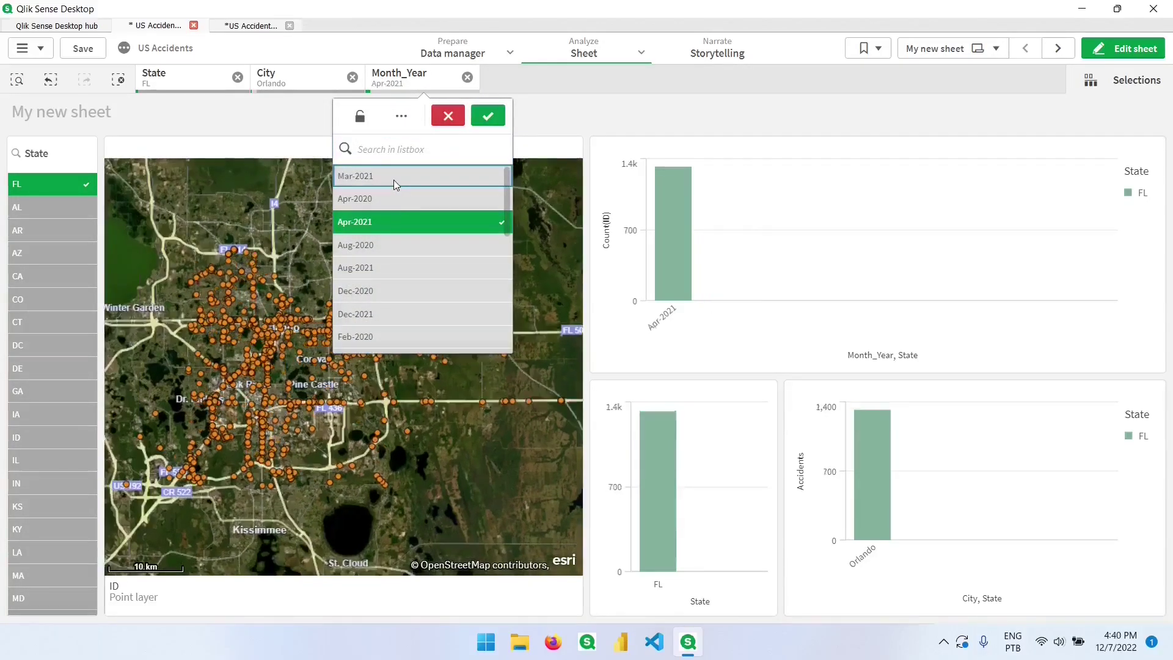
{"action": "left_click", "coordinate": [571, 109]}
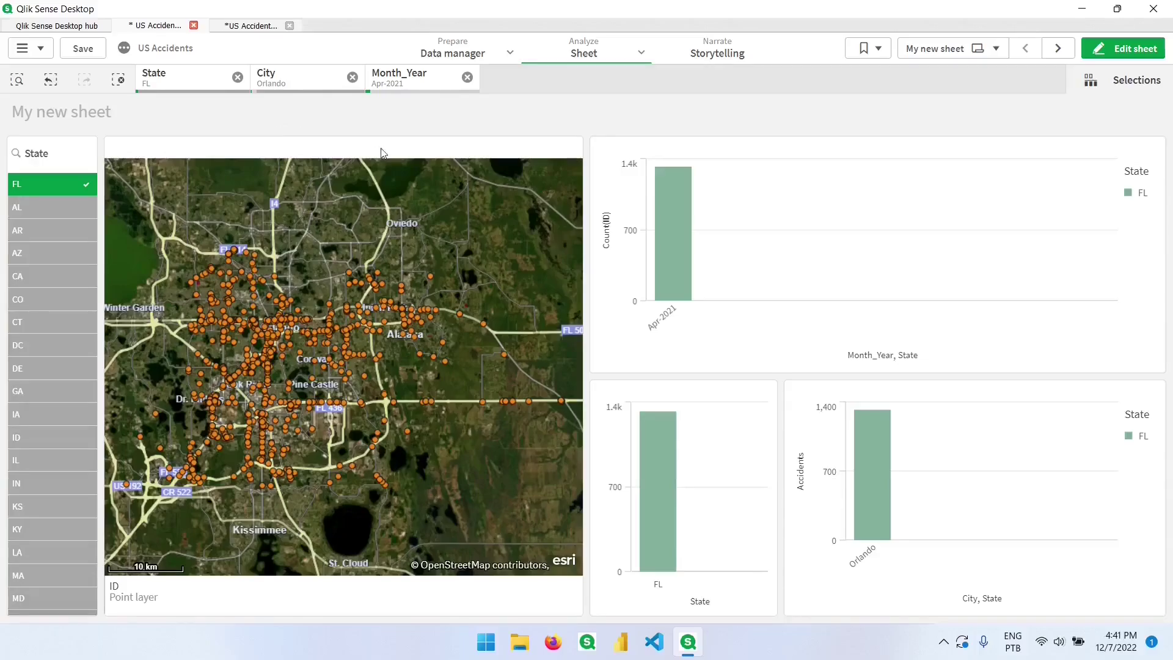
Check the Severity field in the US_Accidents_2020_2021 table preview and return to the sheet
{"action": "left_click", "coordinate": [252, 27]}
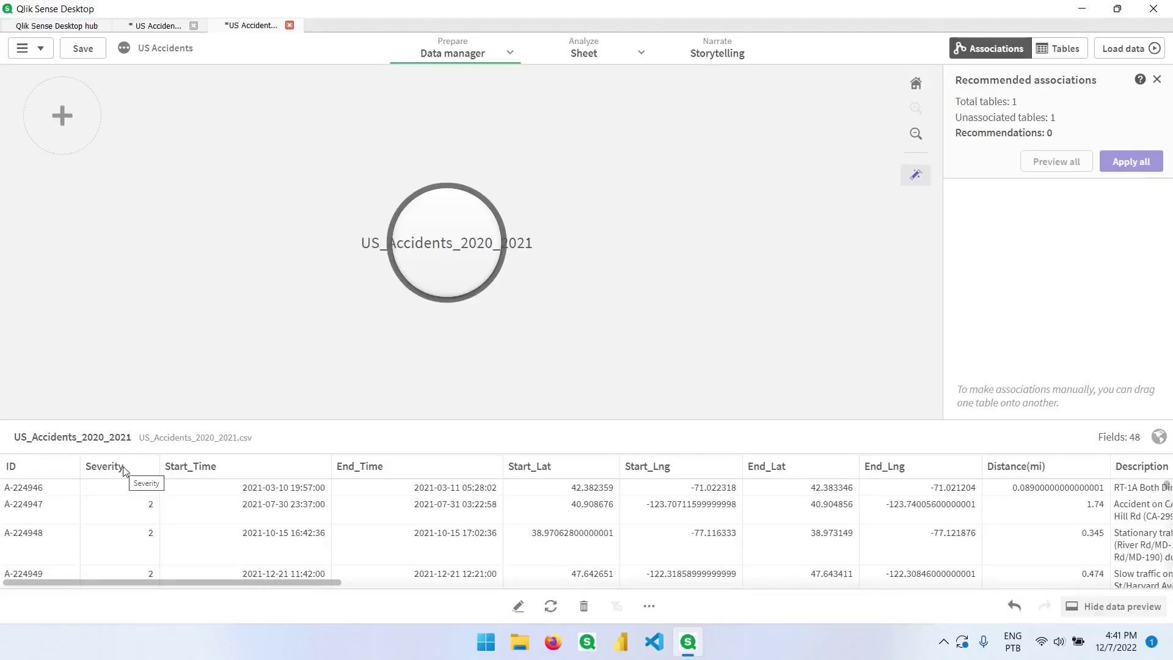
{"action": "left_click", "coordinate": [160, 26]}
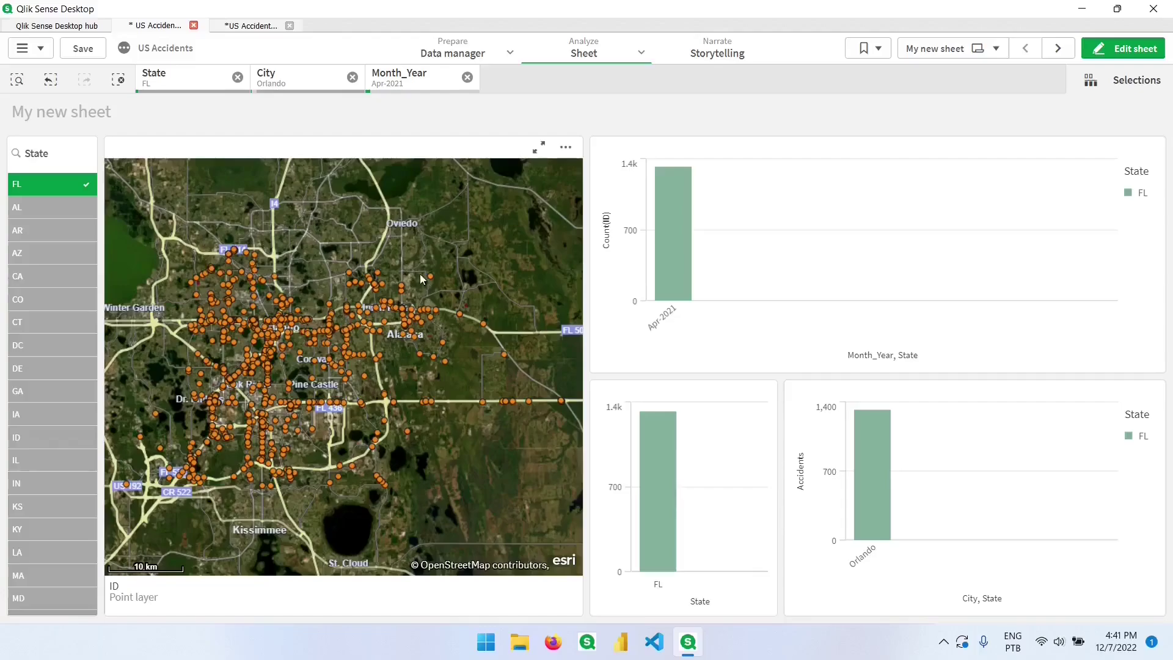
Reopen the sheet for editing and create a single master dimension from the Severity field, keeping the name Severity
{"action": "left_click", "coordinate": [1123, 48]}
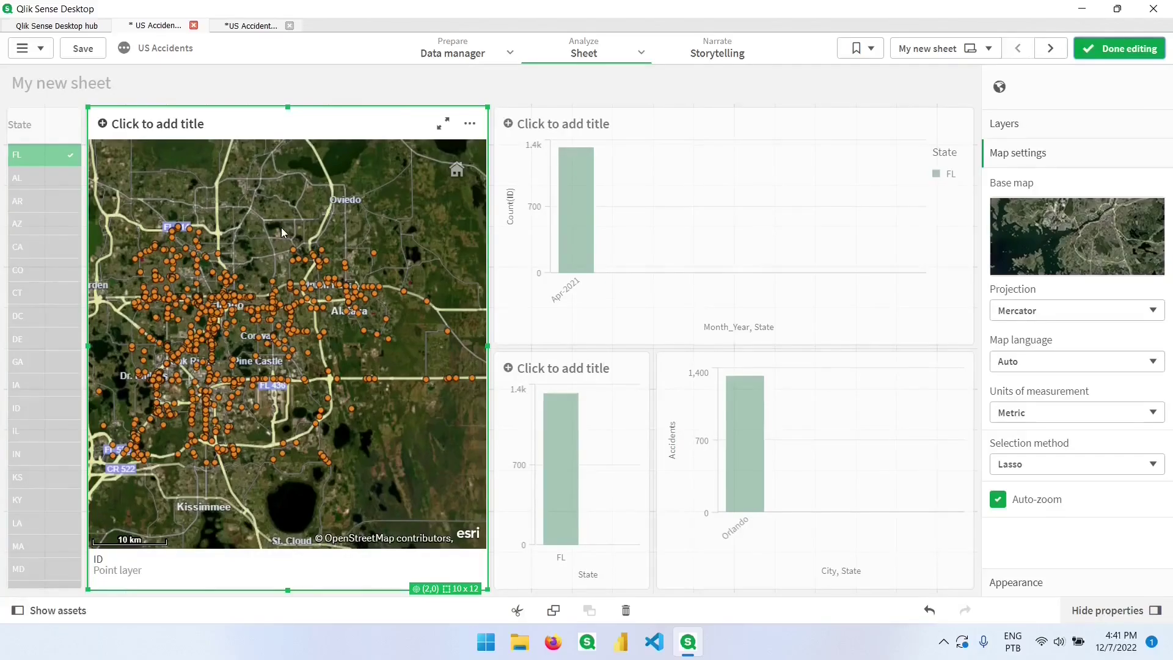
{"action": "left_click", "coordinate": [38, 617]}
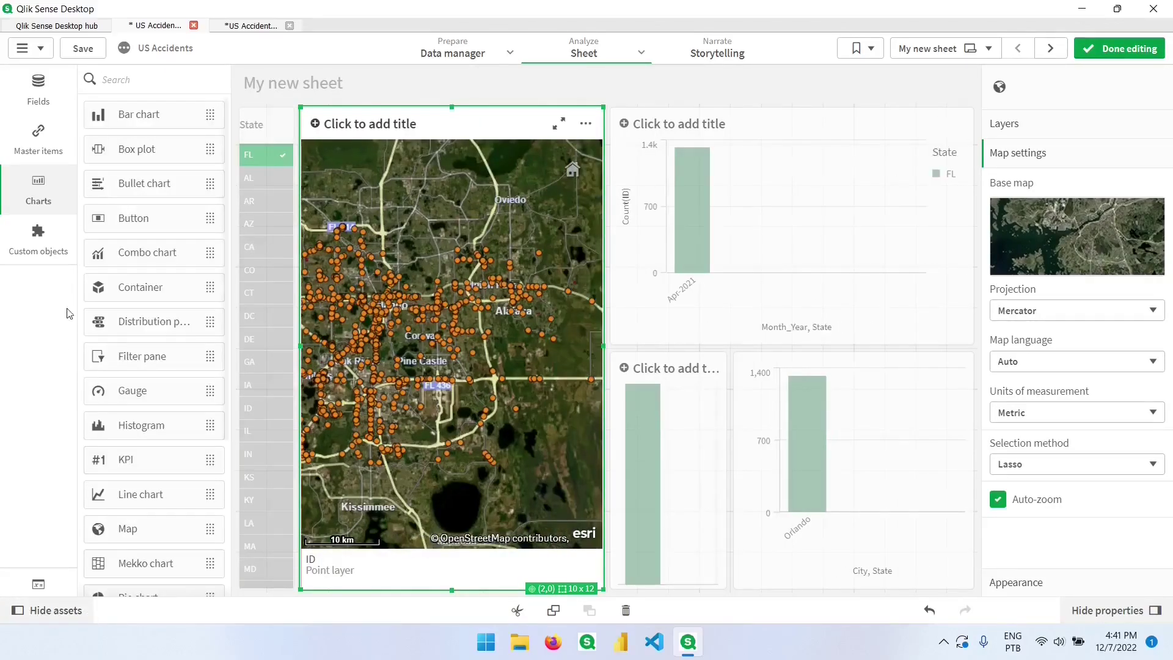
{"action": "left_click", "coordinate": [36, 145]}
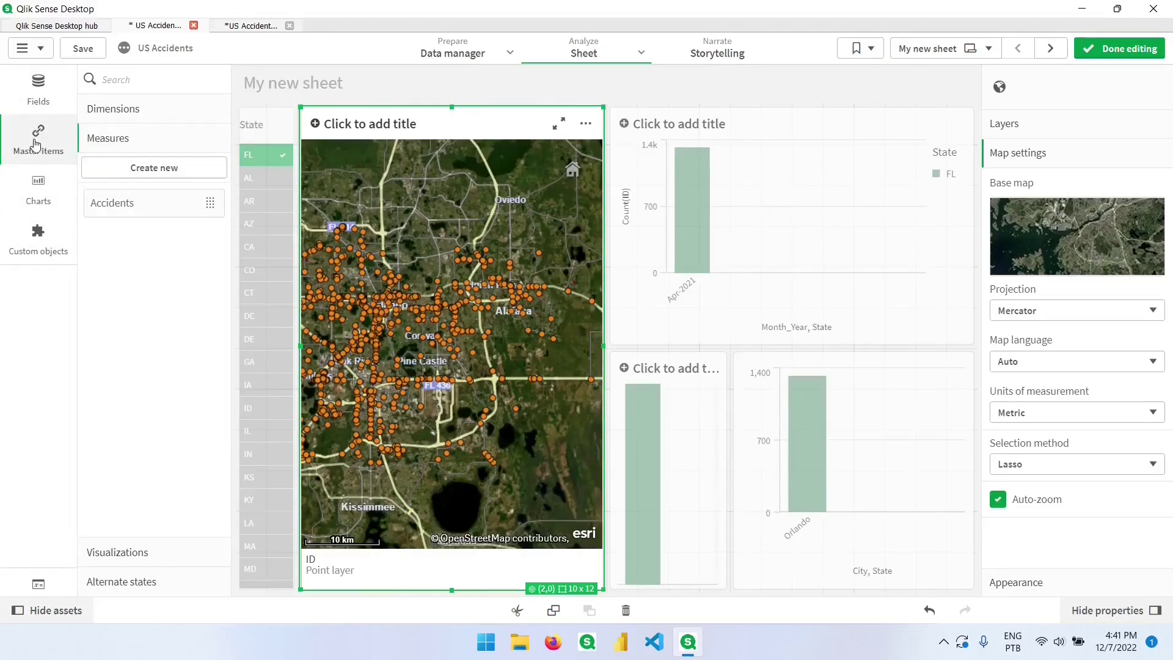
{"action": "left_click", "coordinate": [135, 112]}
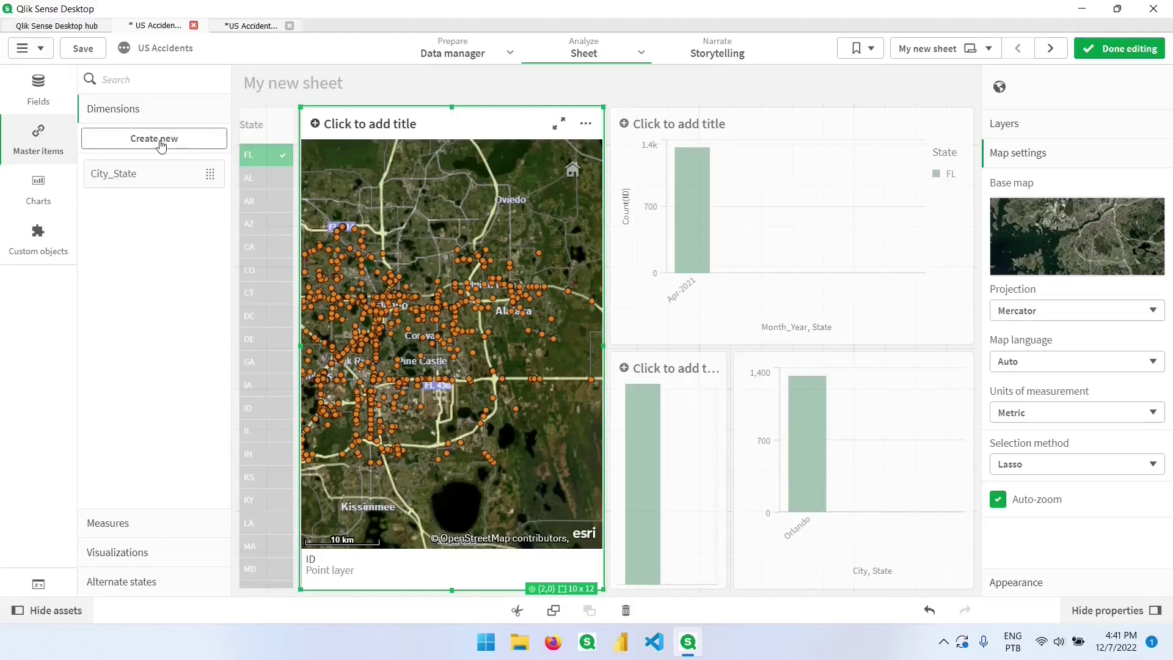
{"action": "left_click", "coordinate": [130, 142]}
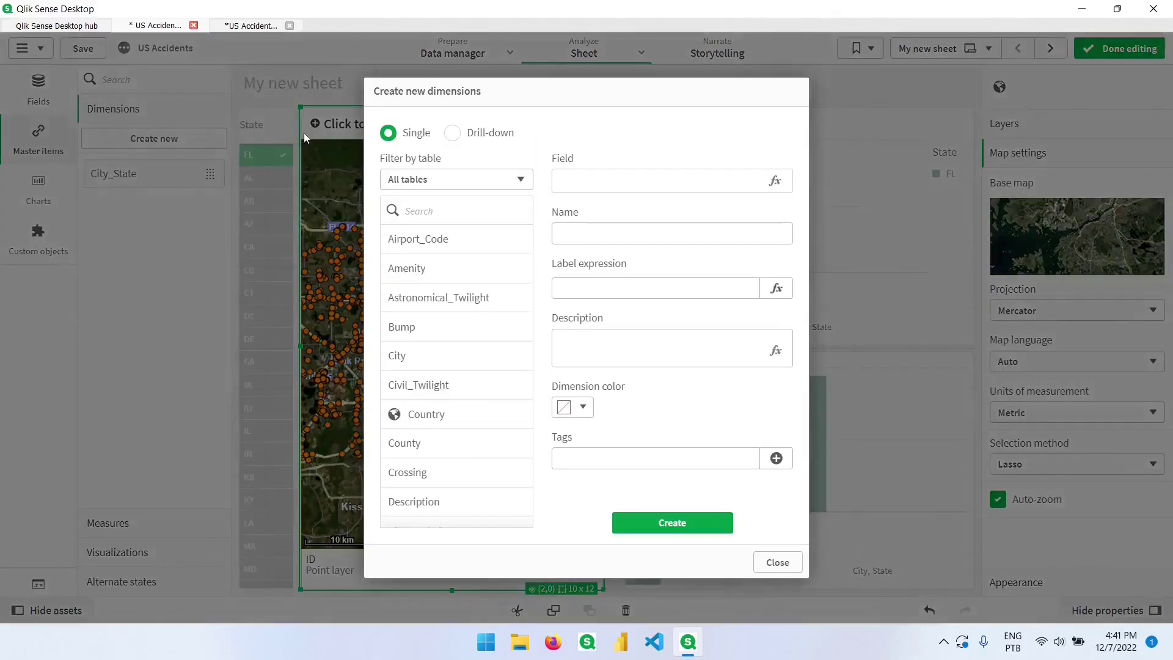
{"action": "type", "text": "Sev"}
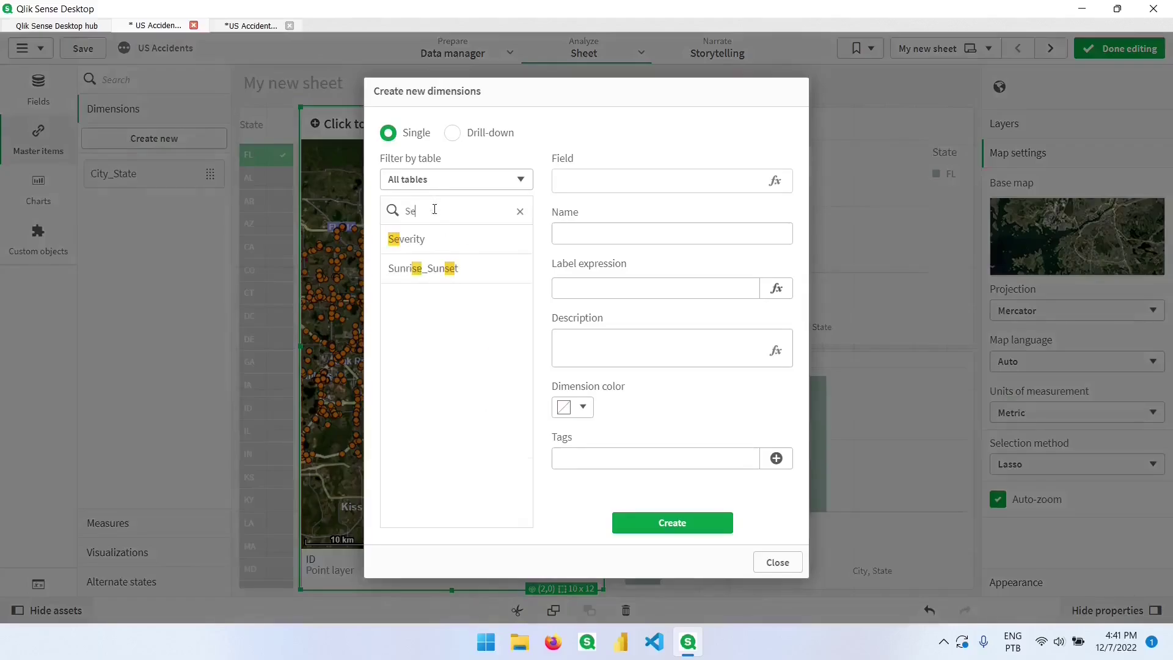
{"action": "left_click", "coordinate": [421, 243]}
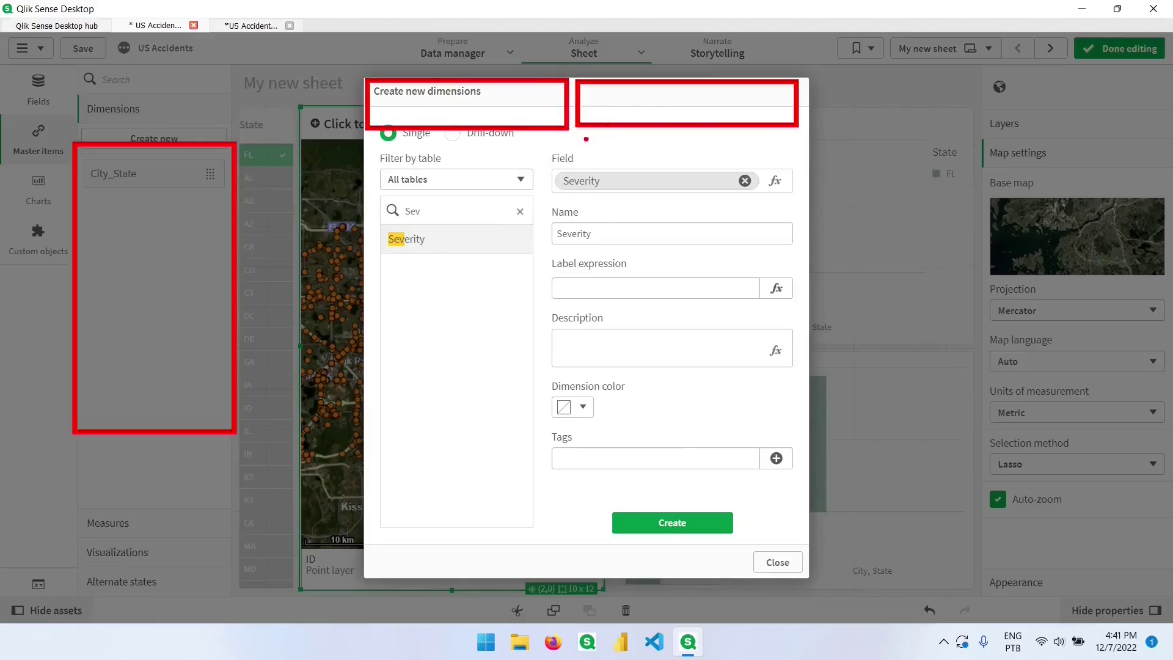
{"action": "left_click", "coordinate": [689, 536]}
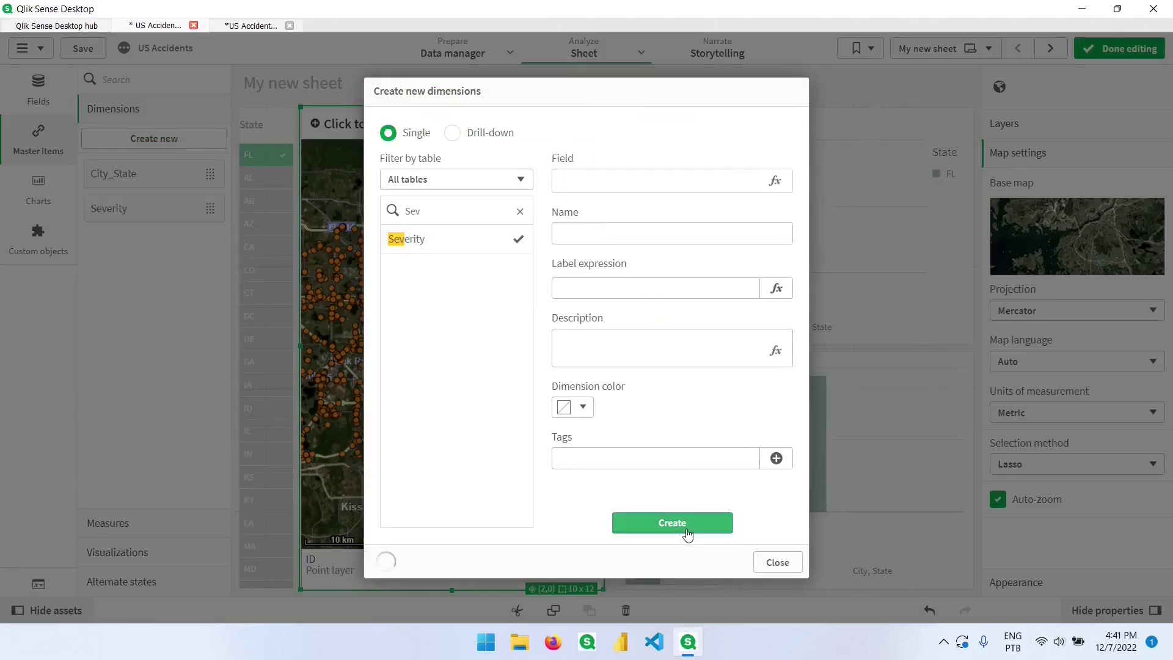
{"action": "left_click", "coordinate": [771, 562]}
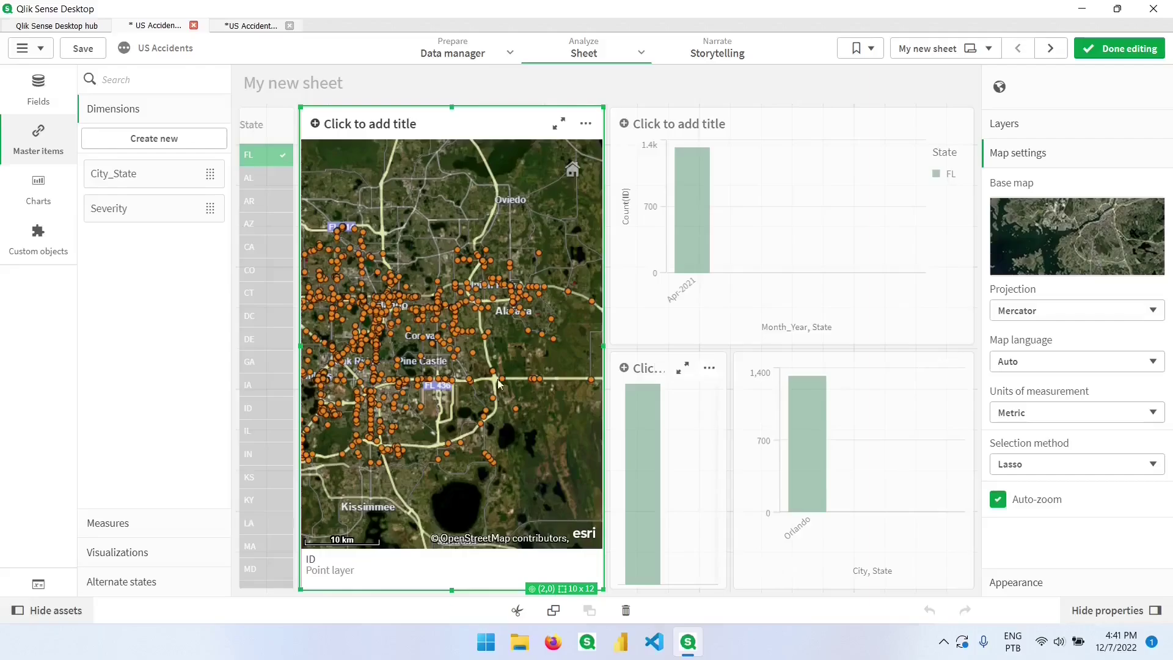
In the Severity master dimension's value colors, set value 1 to green and value 2 to yellow
{"action": "left_click", "coordinate": [129, 215]}
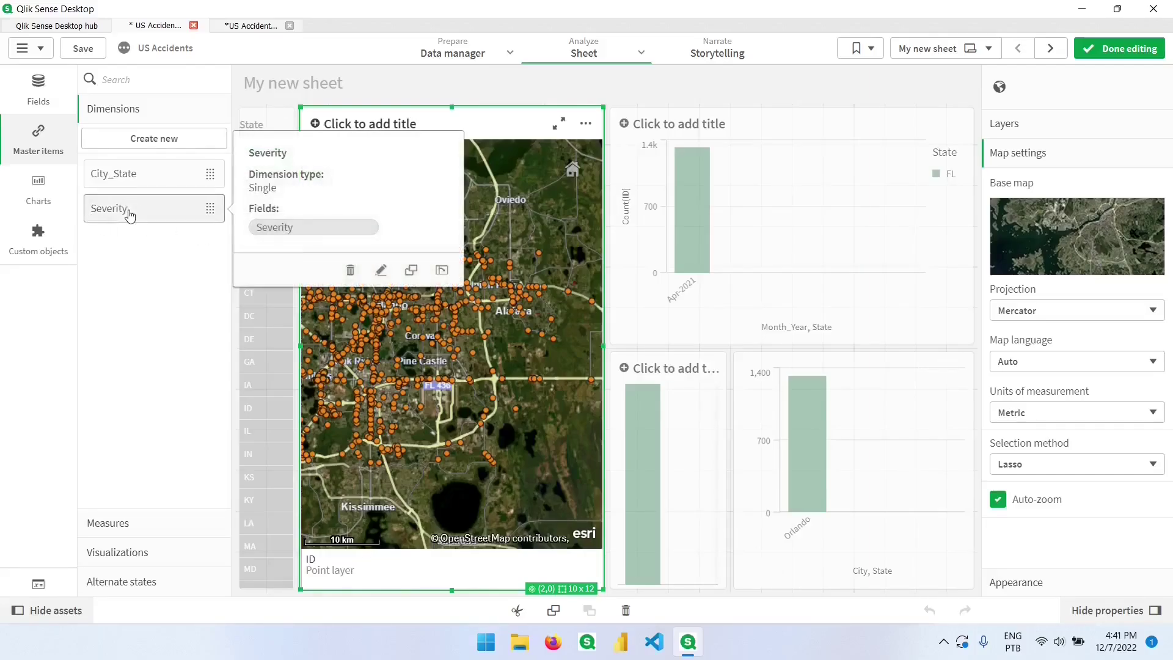
{"action": "left_click", "coordinate": [381, 269]}
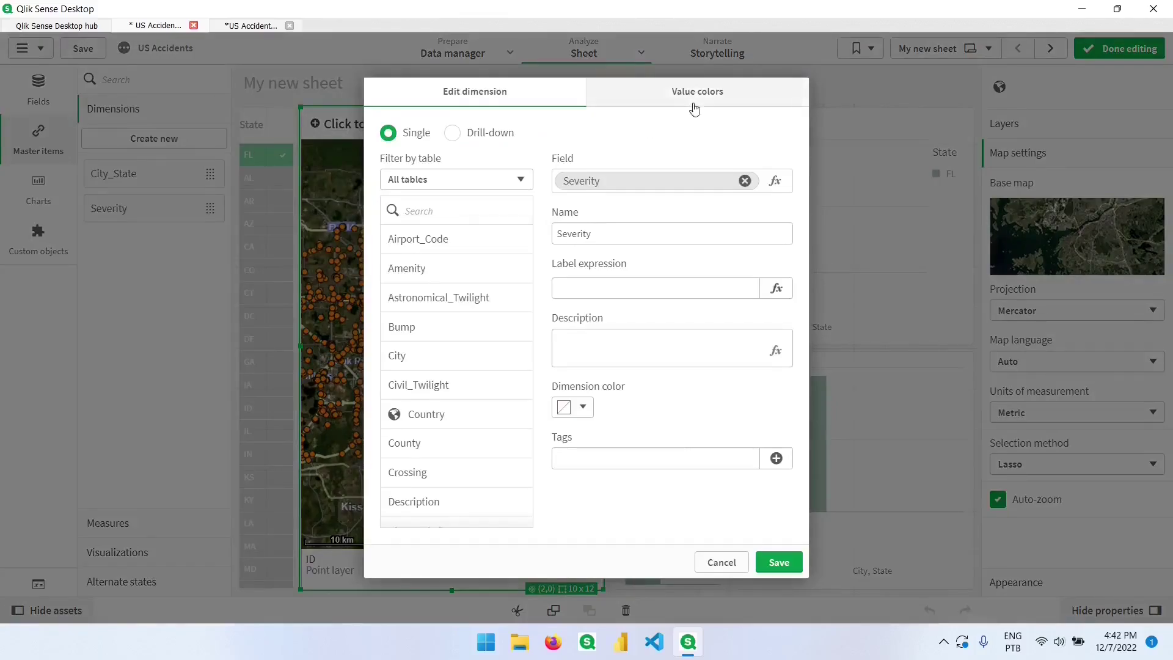
{"action": "left_click", "coordinate": [714, 101]}
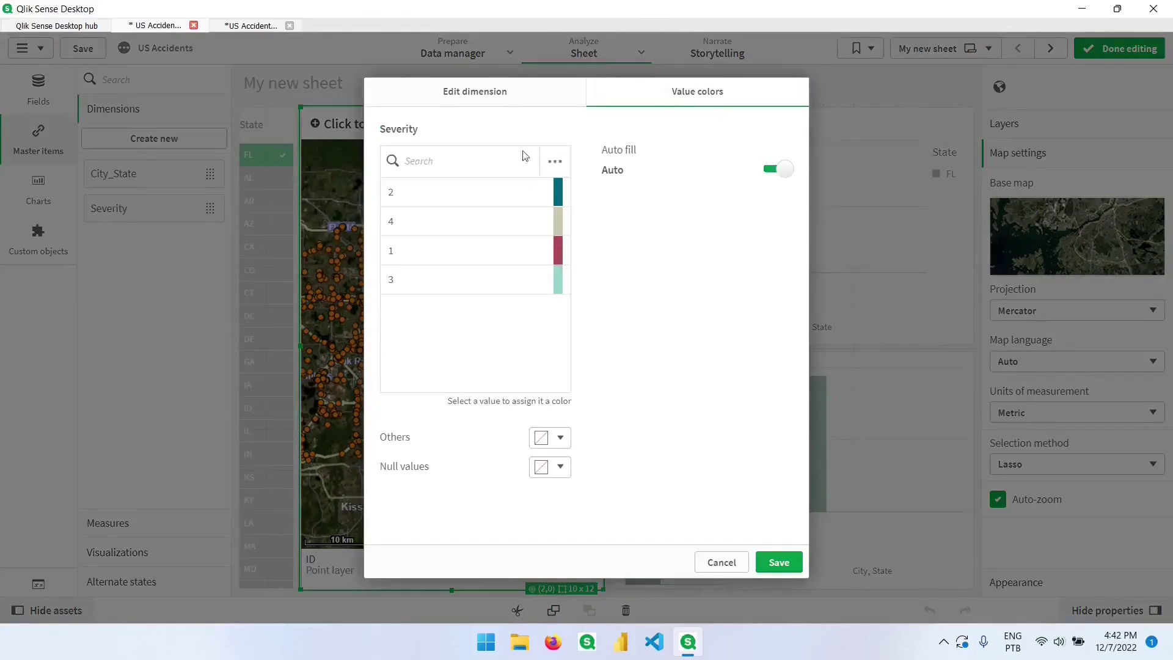
{"action": "left_click", "coordinate": [560, 257]}
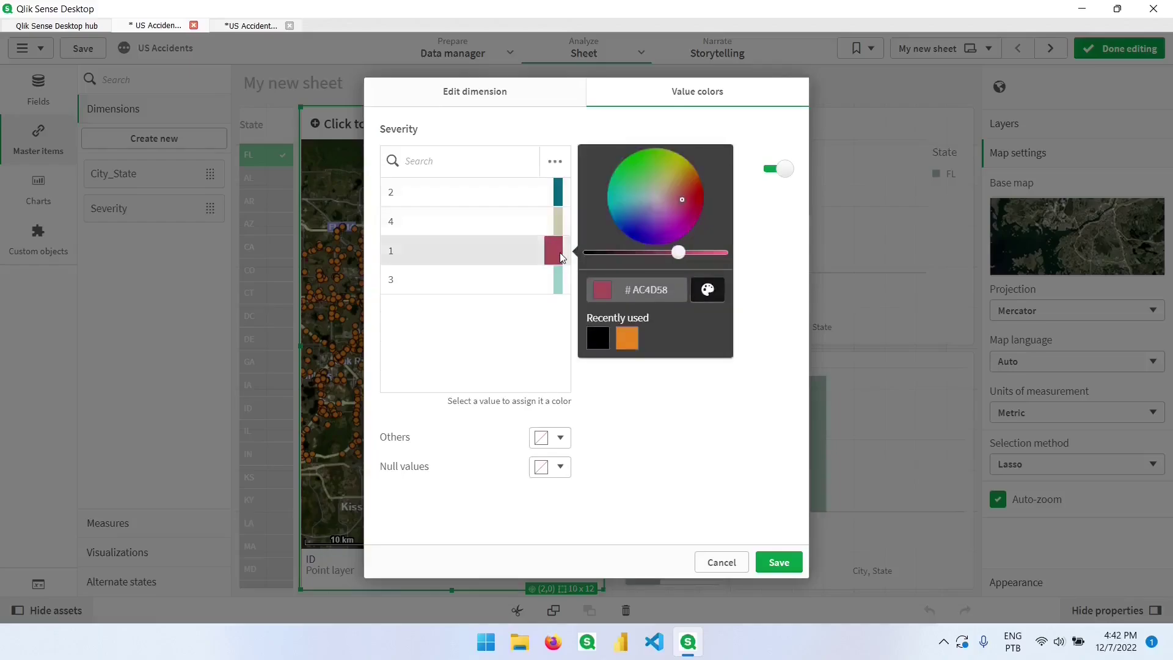
{"action": "left_click", "coordinate": [652, 161]}
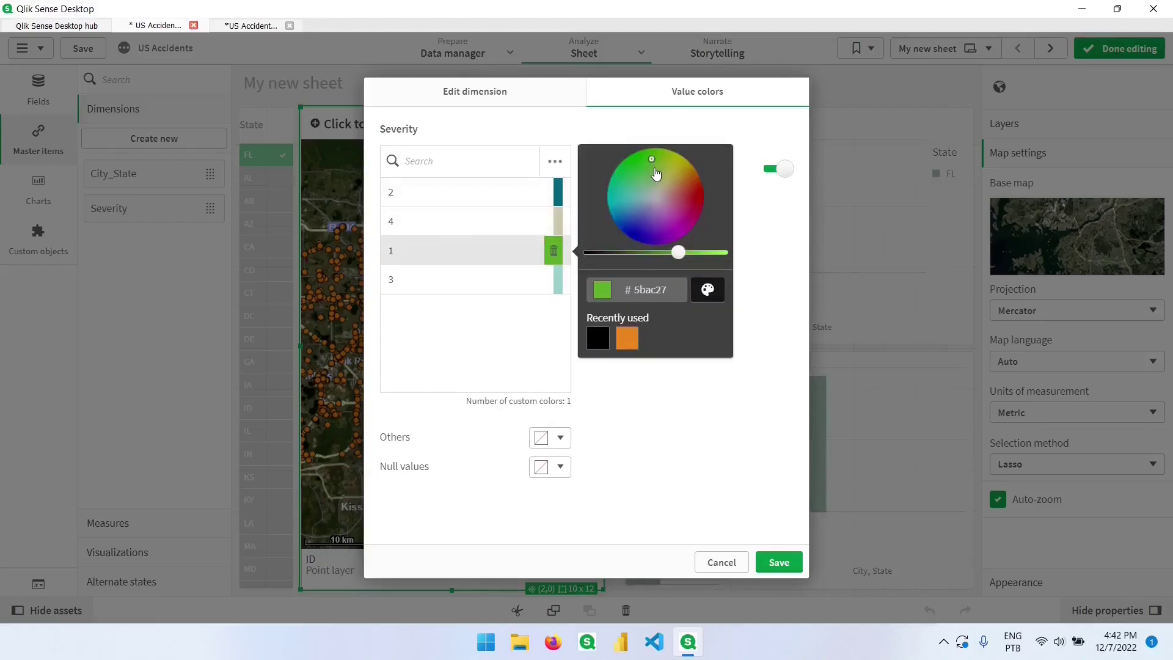
{"action": "left_click", "coordinate": [558, 193]}
{"action": "left_click", "coordinate": [707, 233]}
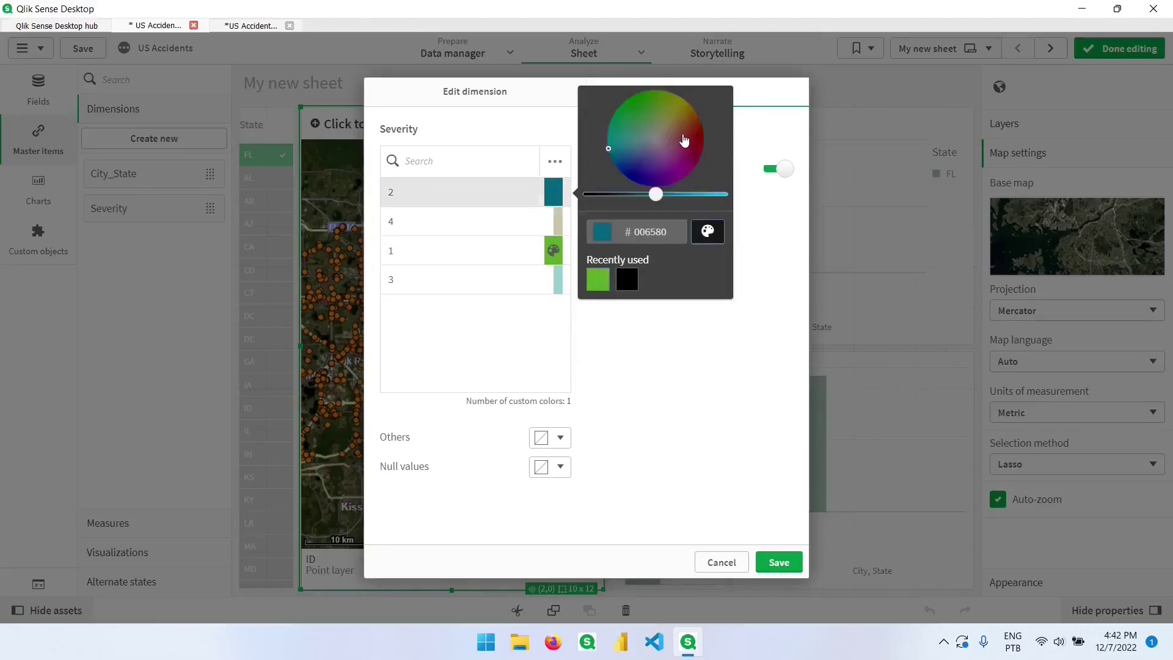
{"action": "left_click", "coordinate": [680, 104]}
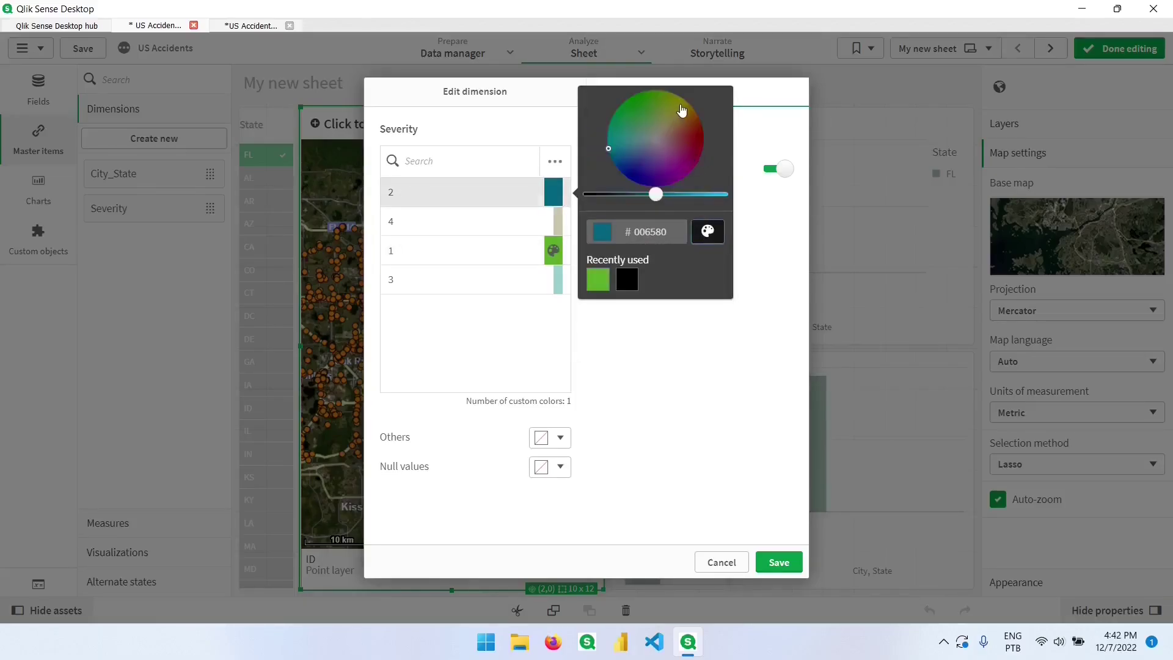
{"action": "left_click", "coordinate": [695, 194]}
{"action": "left_click", "coordinate": [630, 335]}
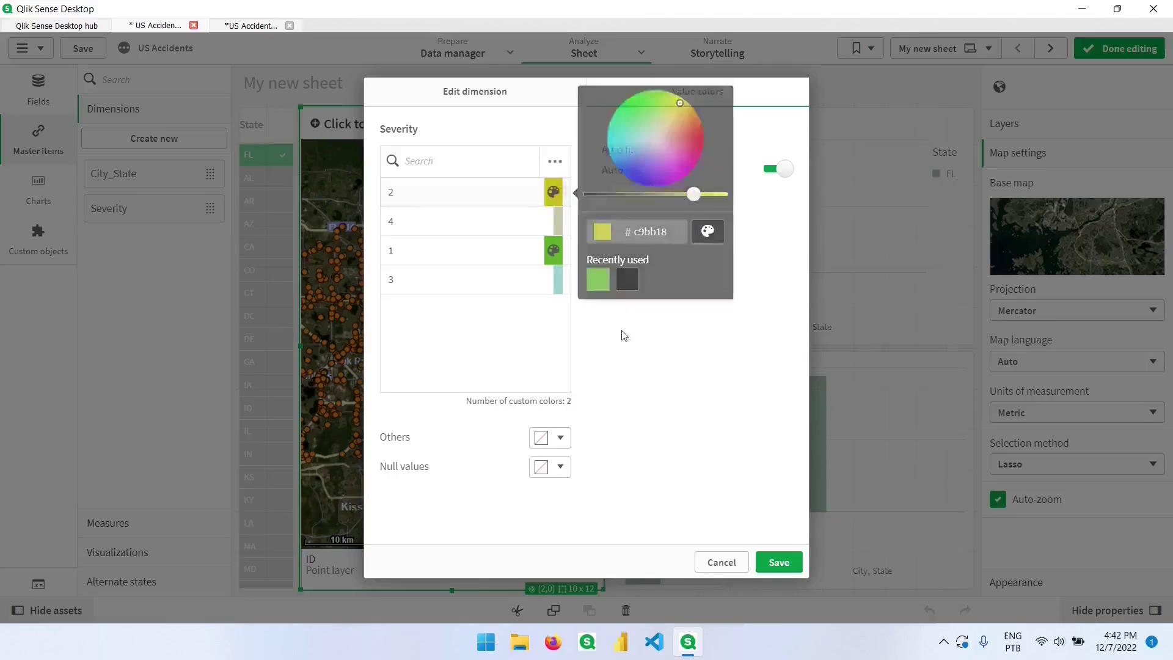
Set Severity value 3 to orange and value 4 to red, and save the dimension's value colors
{"action": "left_click", "coordinate": [558, 280]}
{"action": "left_click", "coordinate": [697, 224]}
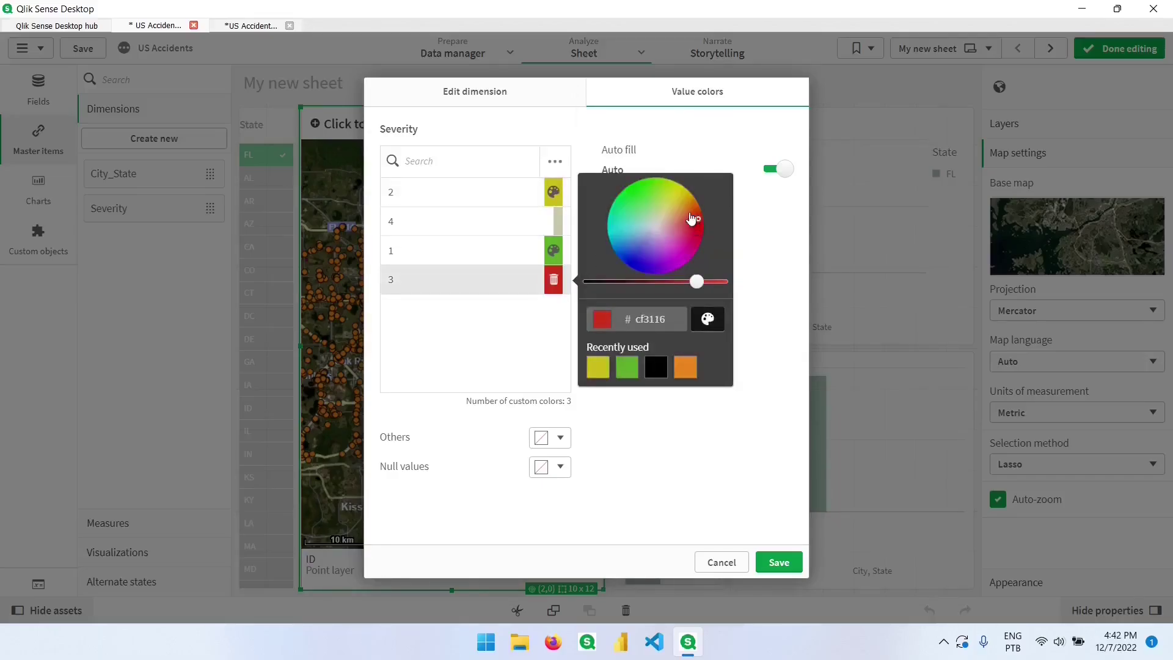
{"action": "left_click", "coordinate": [689, 208]}
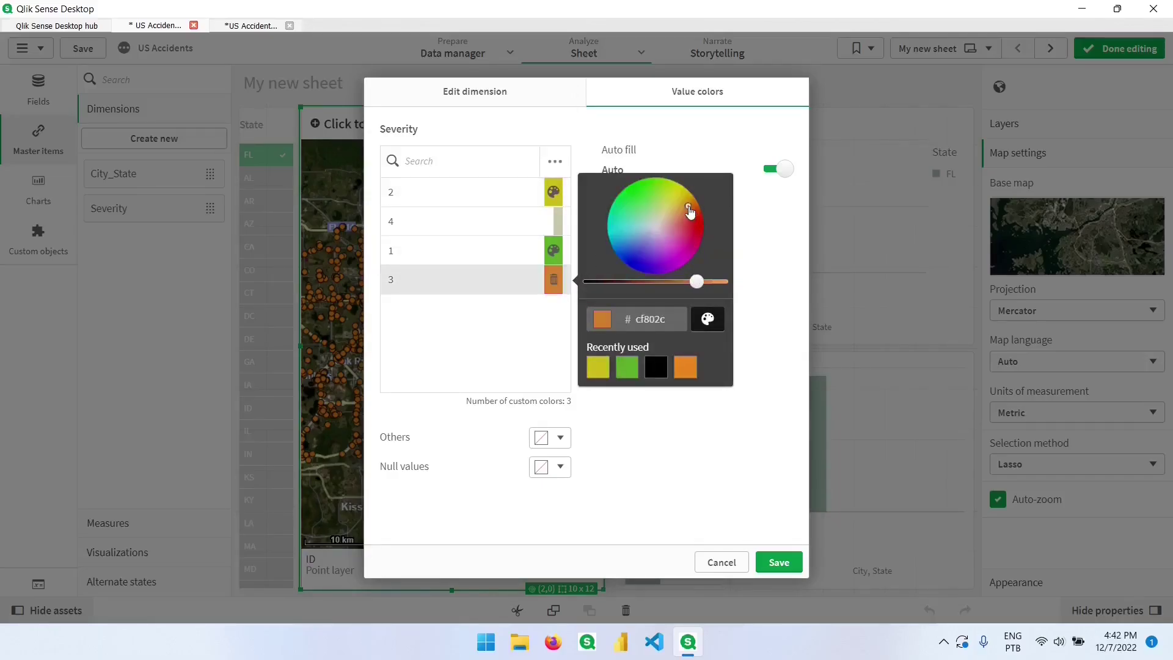
{"action": "left_click", "coordinate": [695, 214]}
{"action": "left_click", "coordinate": [558, 222]}
{"action": "left_click", "coordinate": [696, 165]}
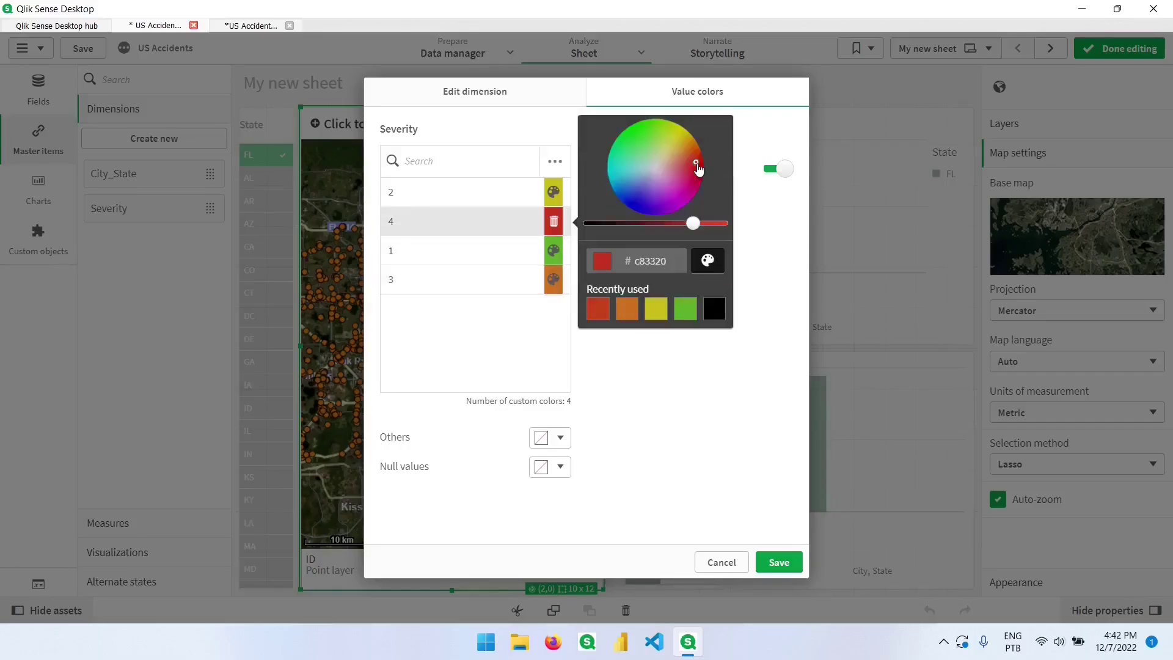
{"action": "left_click", "coordinate": [697, 165]}
{"action": "left_click", "coordinate": [720, 406]}
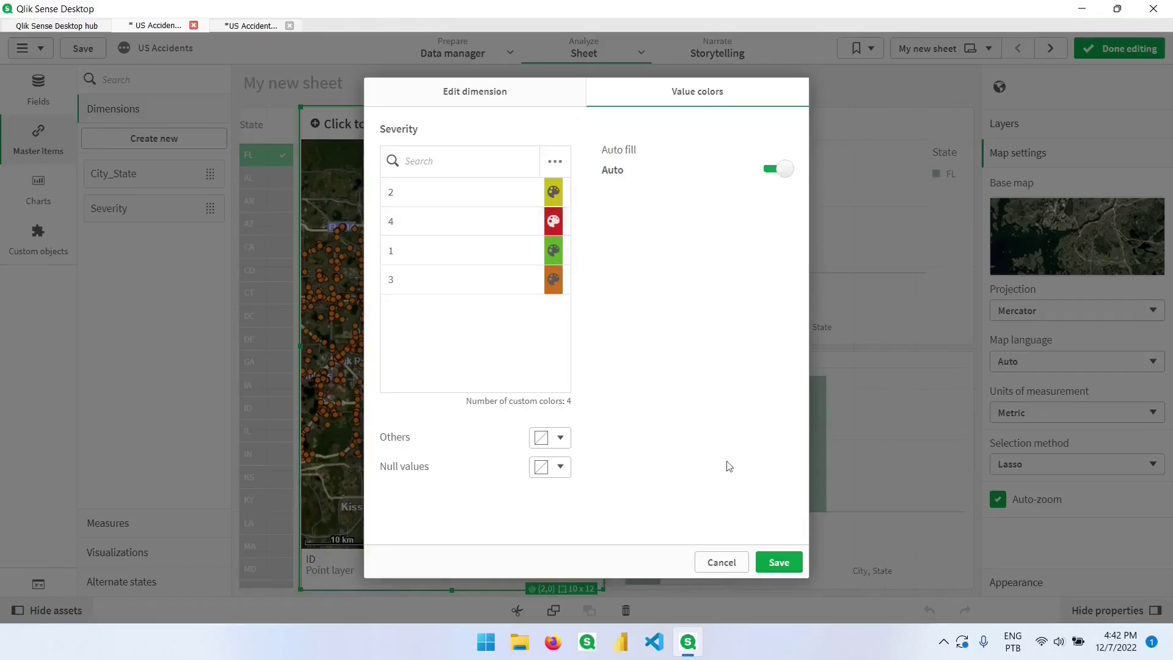
{"action": "left_click", "coordinate": [786, 564]}
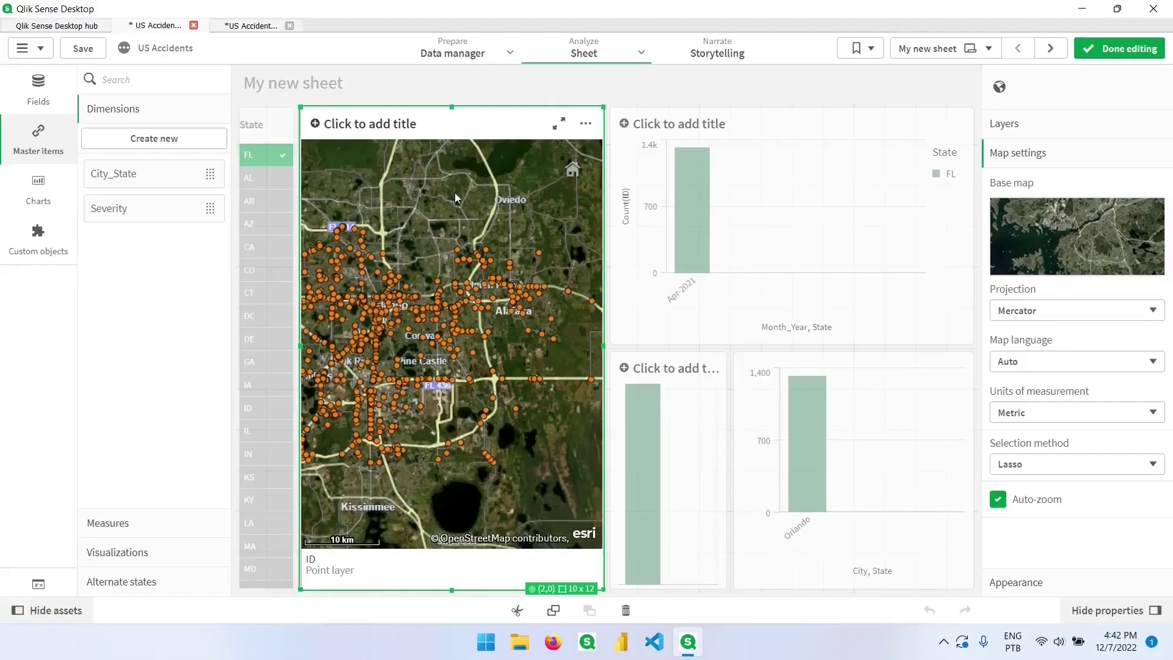
Color the map's ID point layer by the Severity master dimension with library colors on, and inspect the points up close
{"action": "left_click", "coordinate": [1029, 123]}
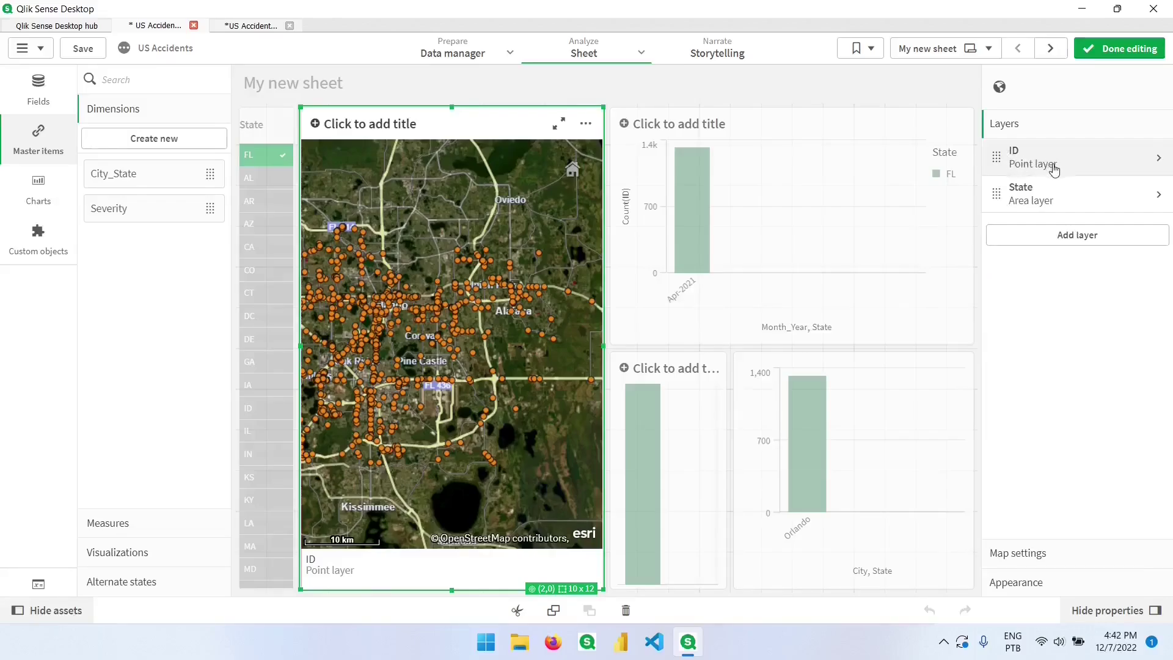
{"action": "left_click", "coordinate": [1100, 164]}
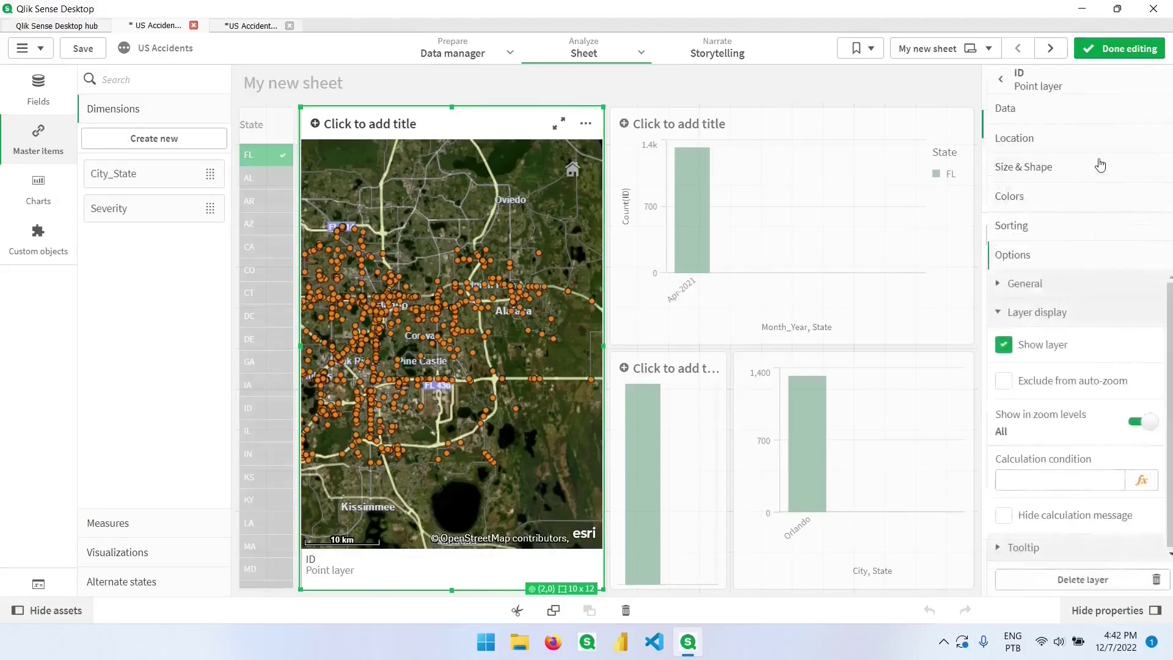
{"action": "left_click", "coordinate": [1010, 207]}
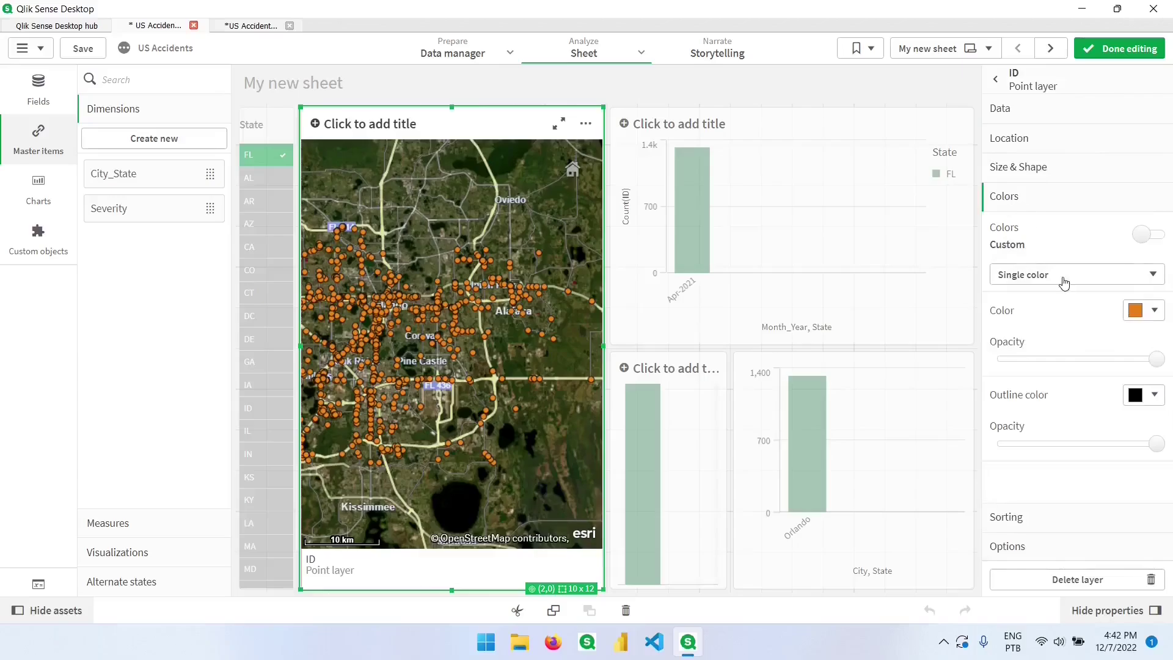
{"action": "left_click", "coordinate": [1043, 277]}
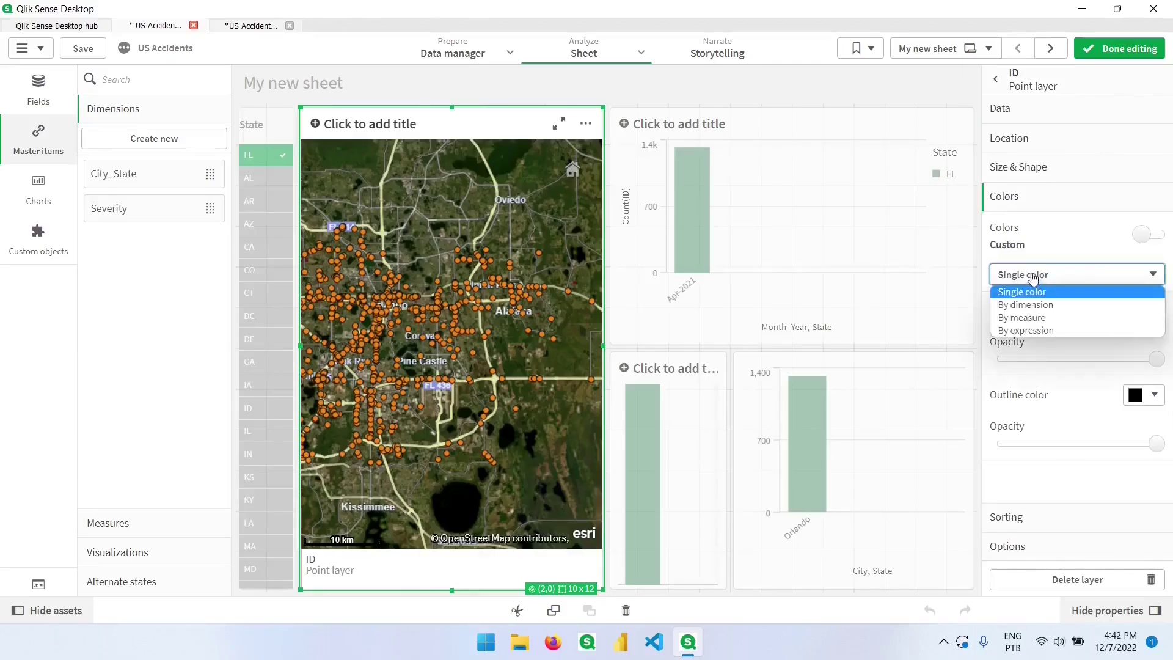
{"action": "left_click", "coordinate": [1051, 305]}
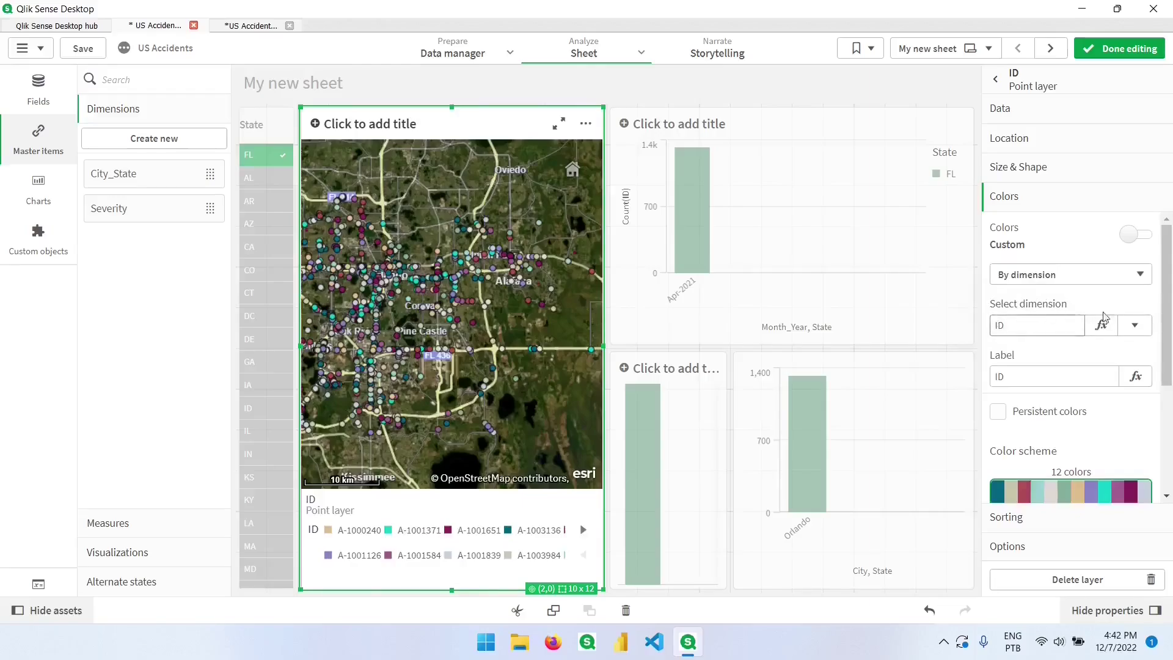
{"action": "left_click", "coordinate": [1140, 329]}
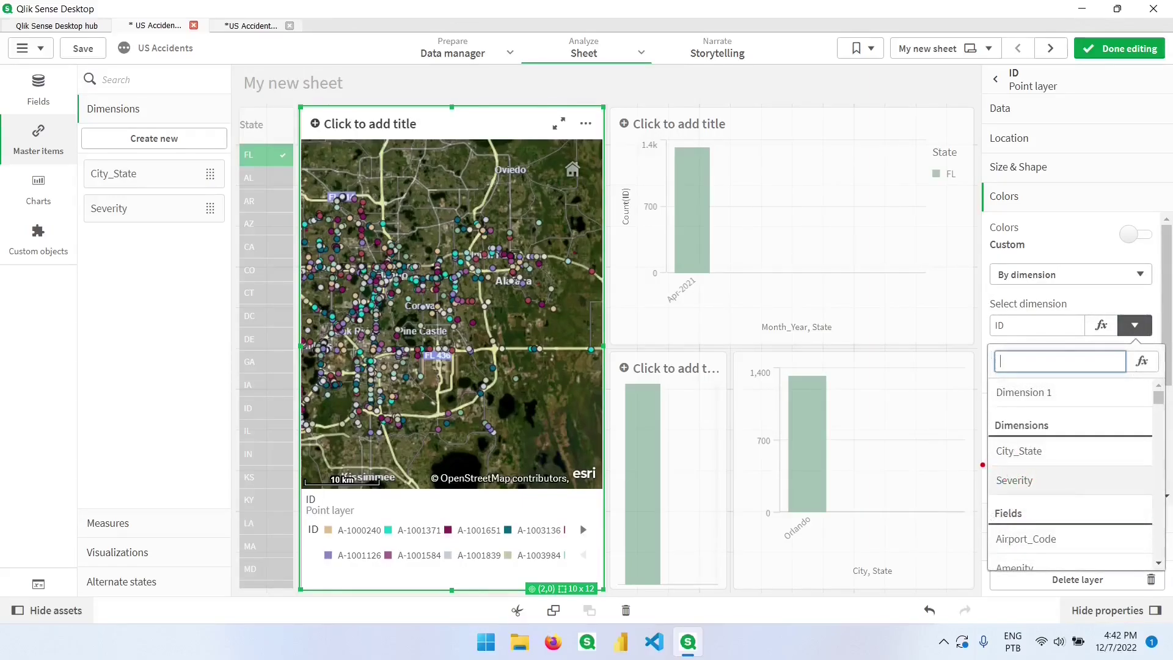
{"action": "left_click", "coordinate": [1047, 484]}
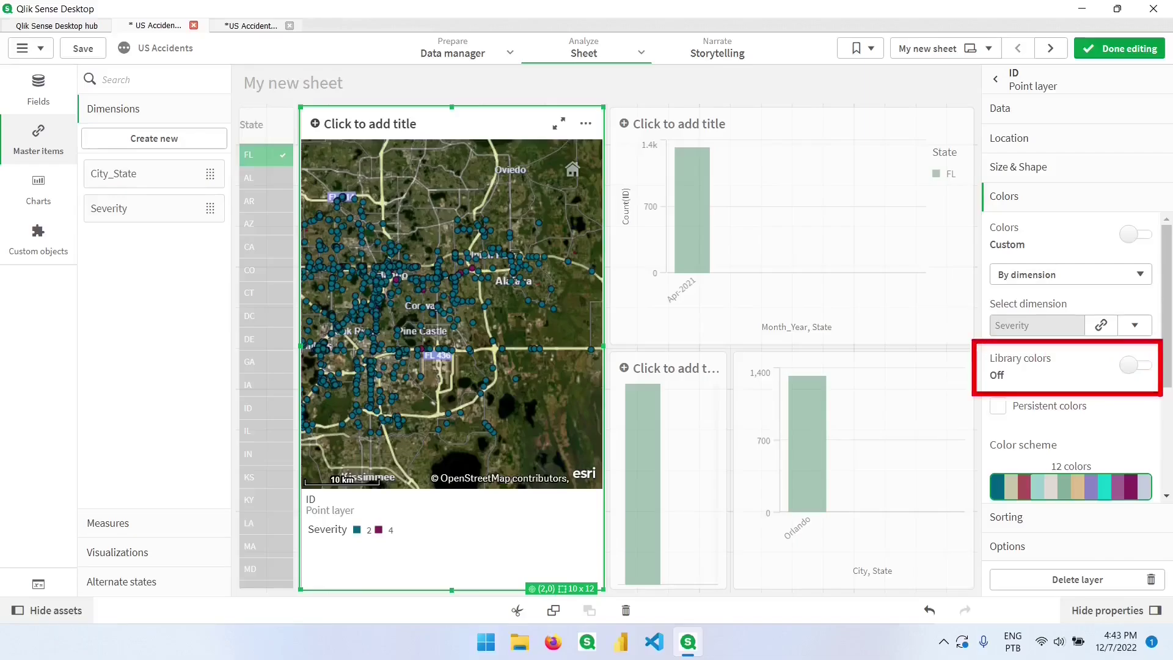
{"action": "left_click", "coordinate": [1134, 365]}
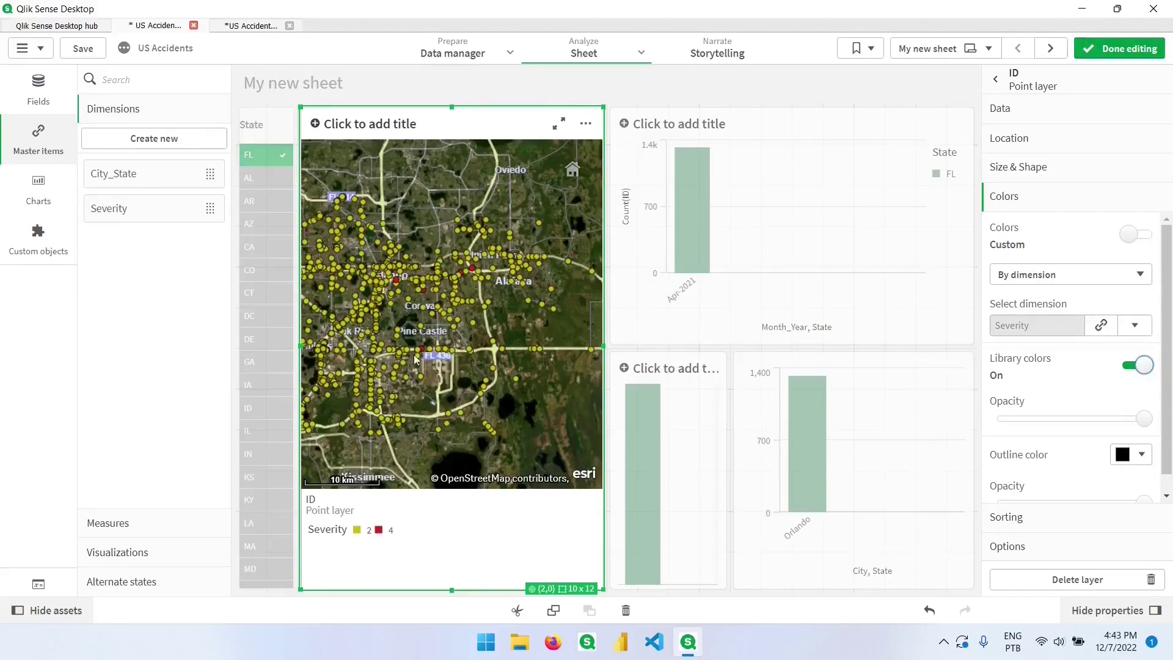
{"action": "scroll", "coordinate": [419, 350], "scroll_direction": "up", "scroll_amount": 3}
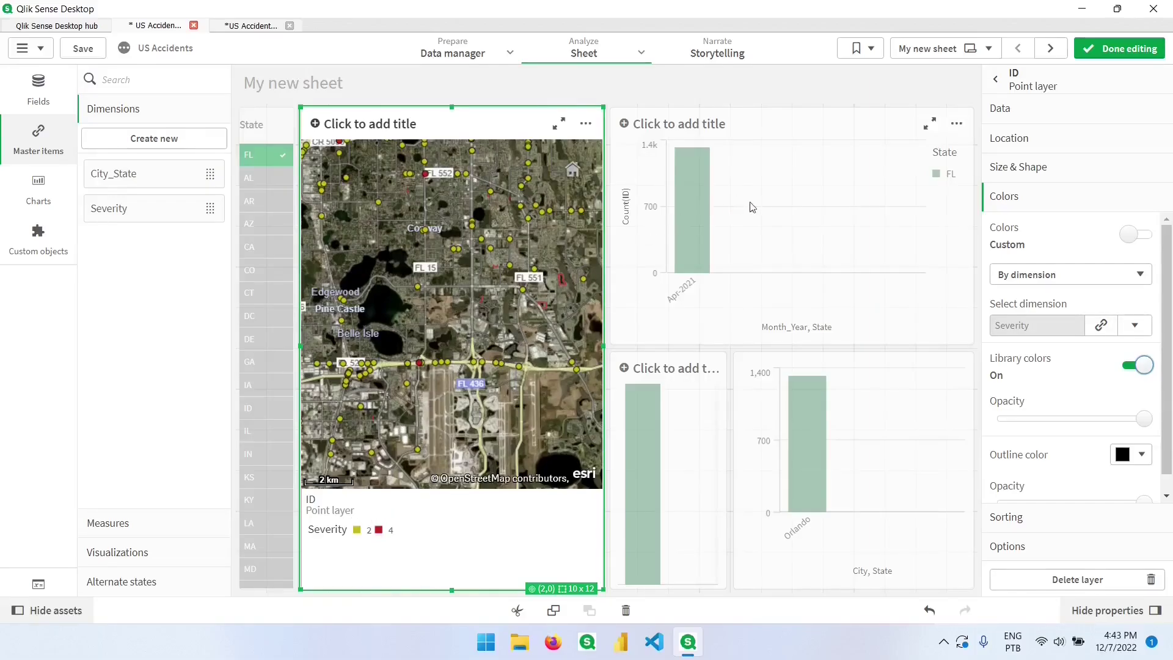
In the Month_Year bar chart, replace the State dimension with the Severity master dimension
{"action": "left_click", "coordinate": [768, 207]}
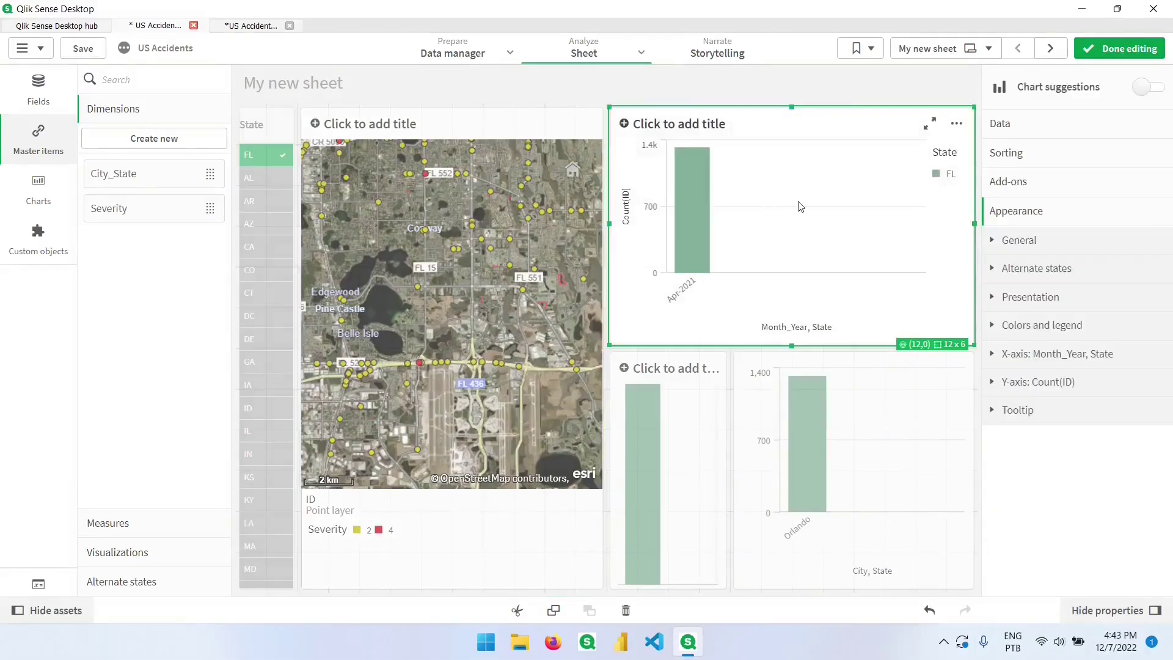
{"action": "left_click", "coordinate": [1053, 123]}
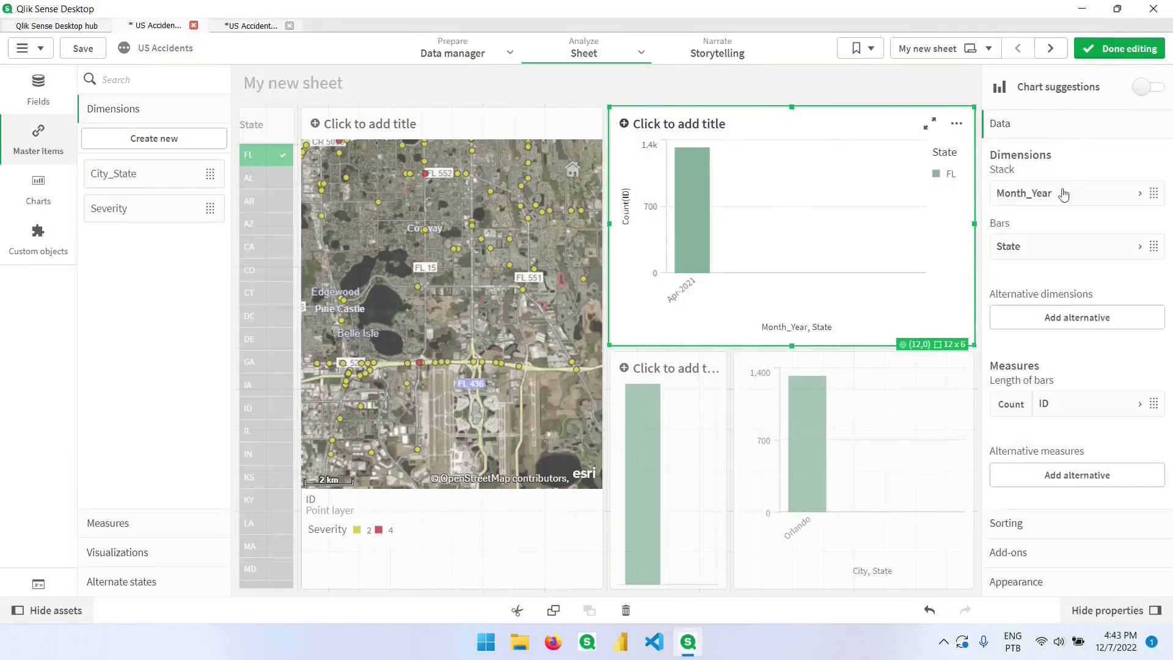
{"action": "right_click", "coordinate": [1046, 255]}
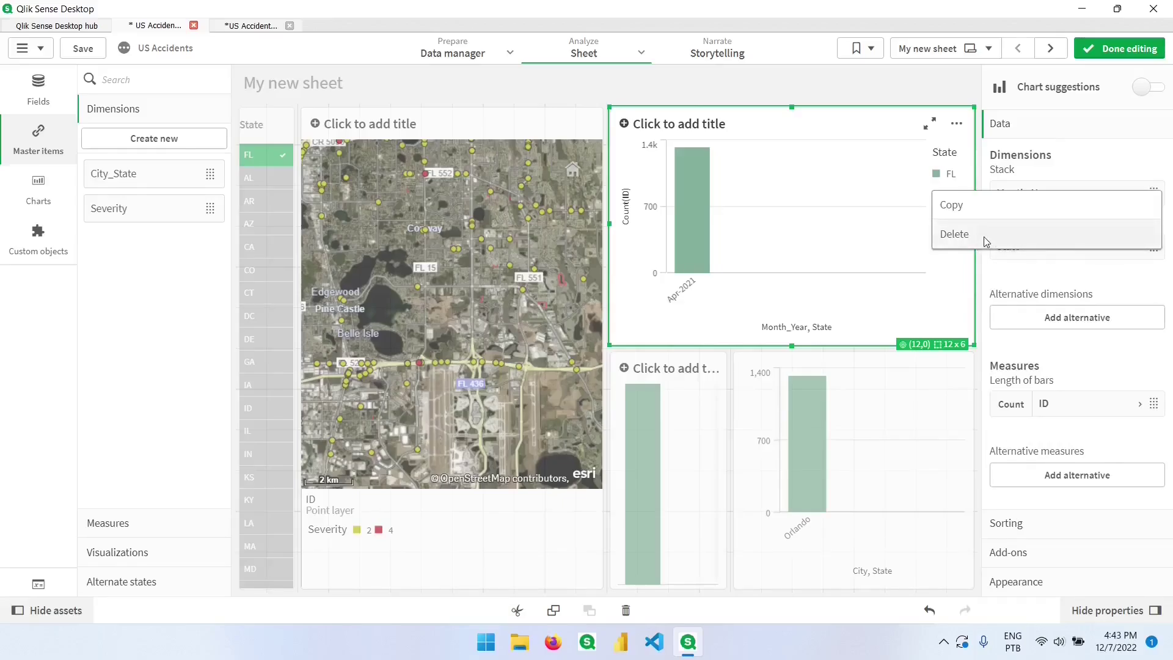
{"action": "left_click", "coordinate": [985, 237]}
{"action": "left_click", "coordinate": [1045, 238]}
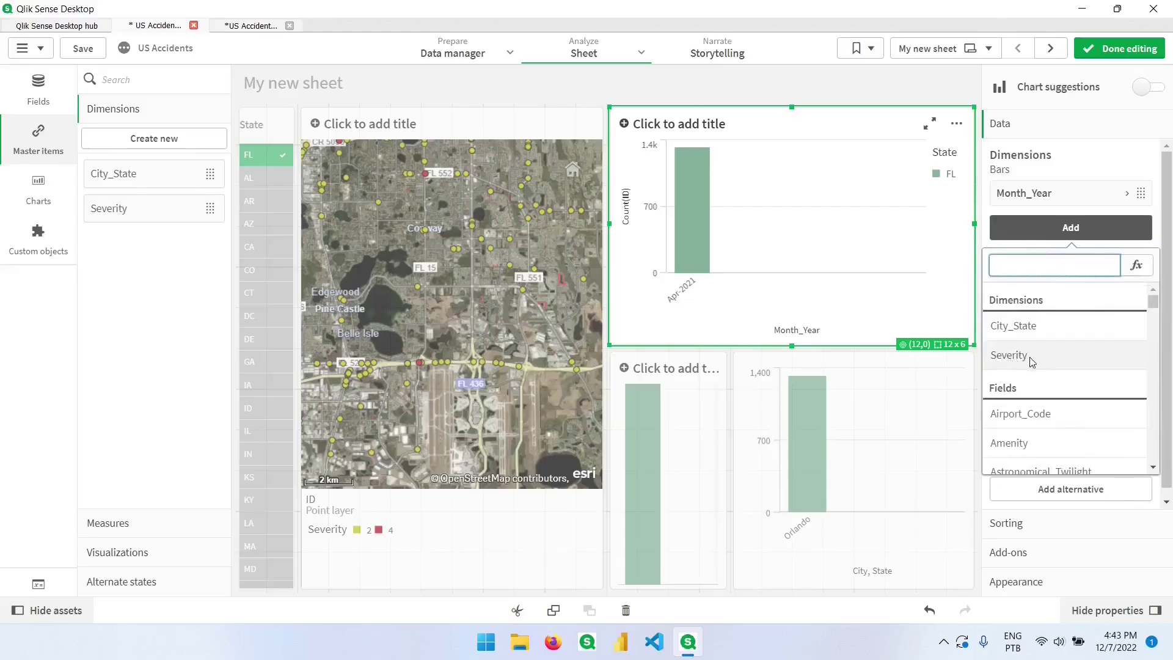
{"action": "left_click", "coordinate": [1030, 360]}
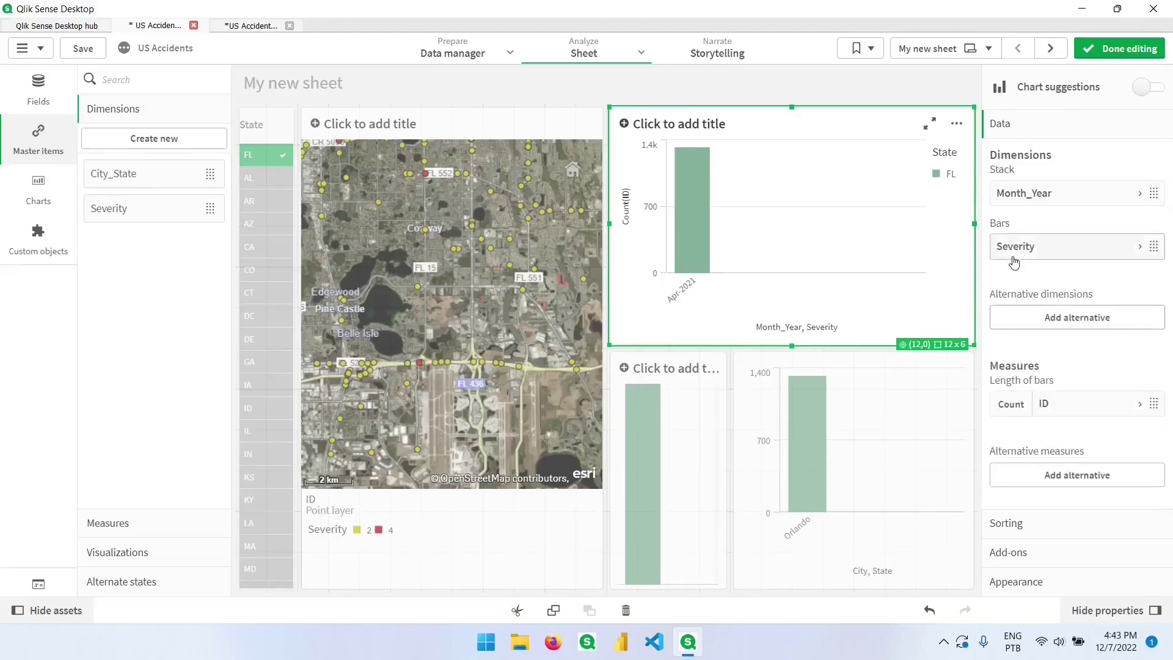
Color the Month_Year bar chart by the Severity master dimension and finish editing the sheet
{"action": "left_click", "coordinate": [1059, 588]}
{"action": "left_click", "coordinate": [1034, 330]}
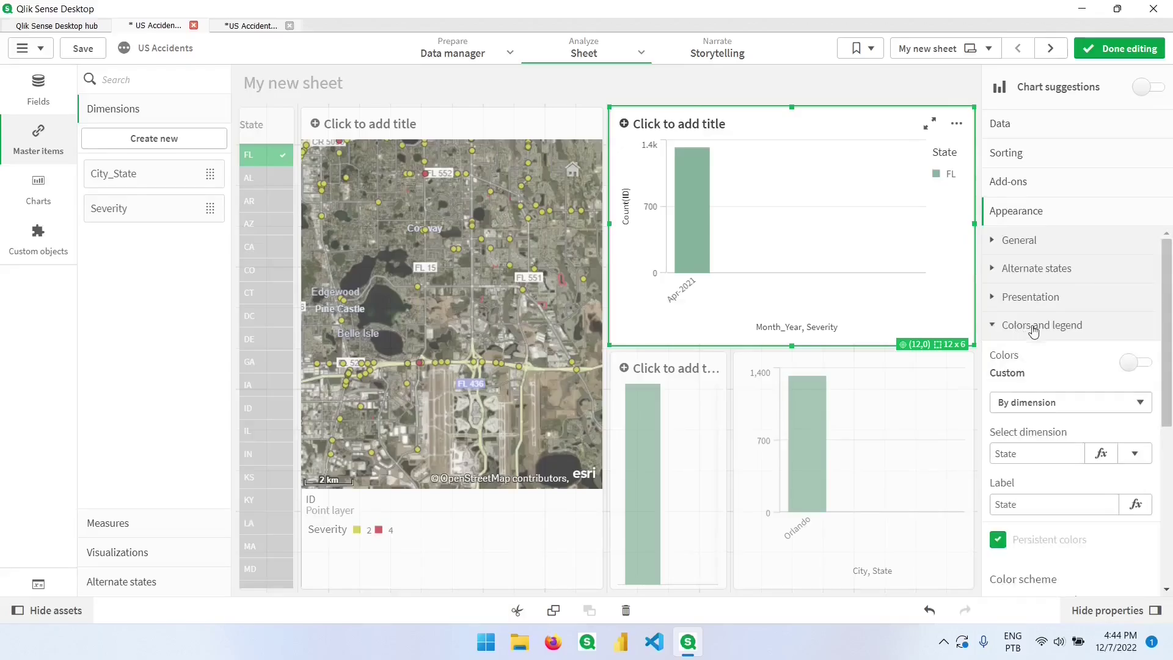
{"action": "left_click", "coordinate": [1135, 455]}
{"action": "left_click", "coordinate": [1041, 373]}
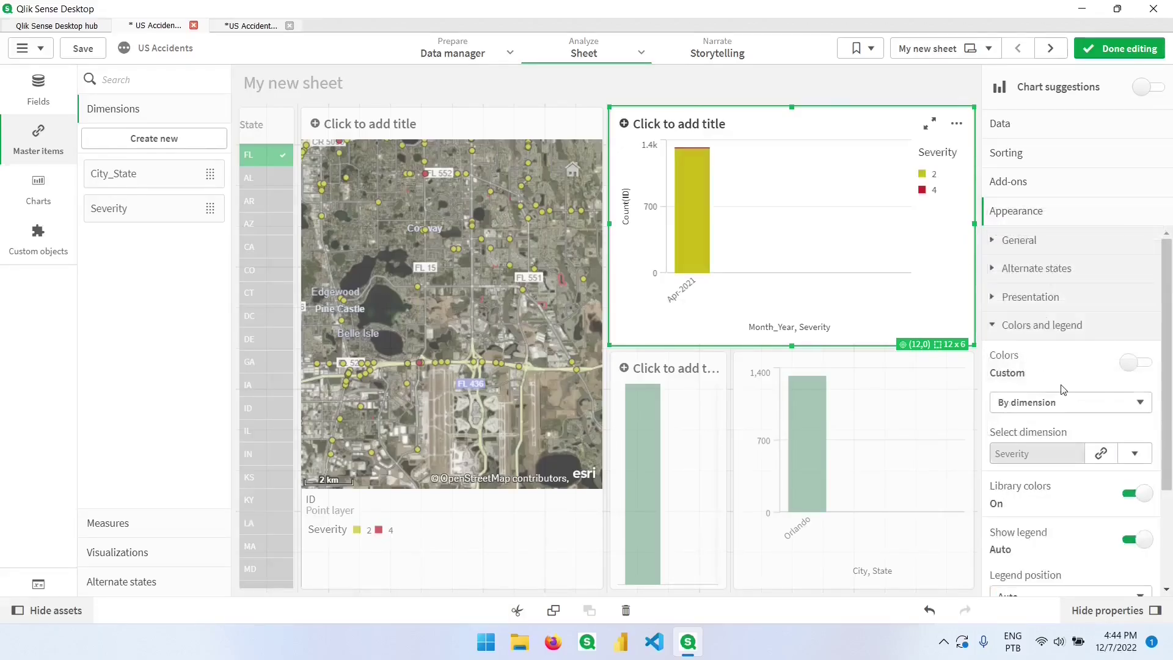
{"action": "left_click", "coordinate": [1119, 49]}
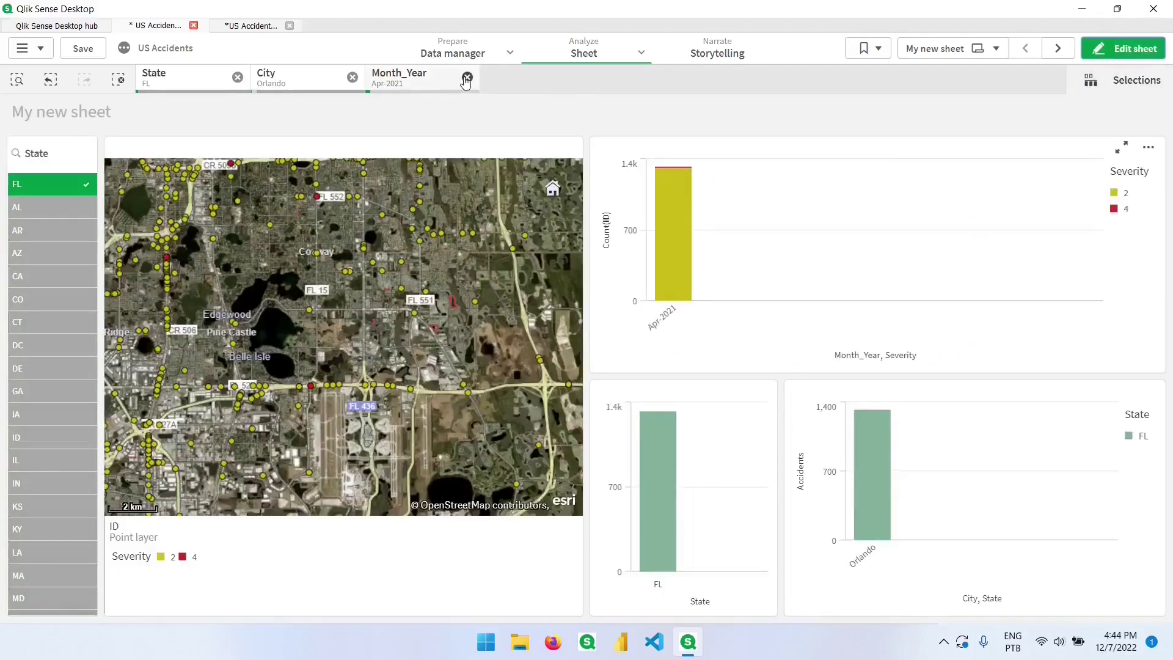
Clear the Apr-2021 selection and filter the sheet to Apr-2020 from the Month_Year bar chart
{"action": "left_click", "coordinate": [467, 78]}
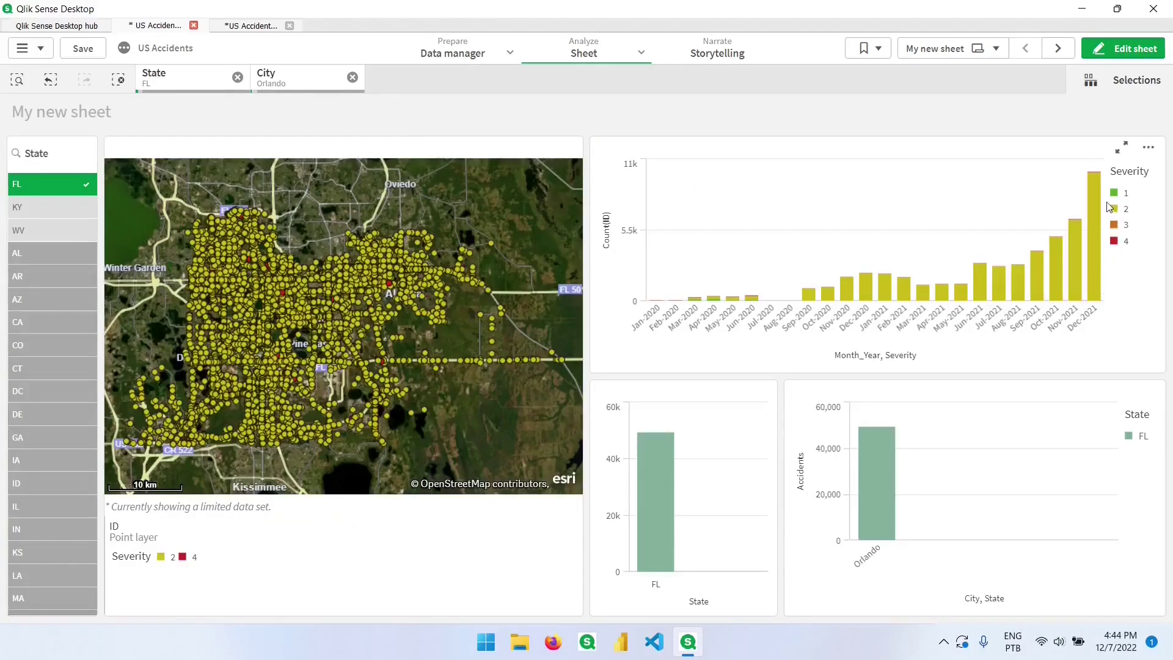
{"action": "left_click_drag", "start_coordinate": [631, 274], "coordinate": [774, 341]}
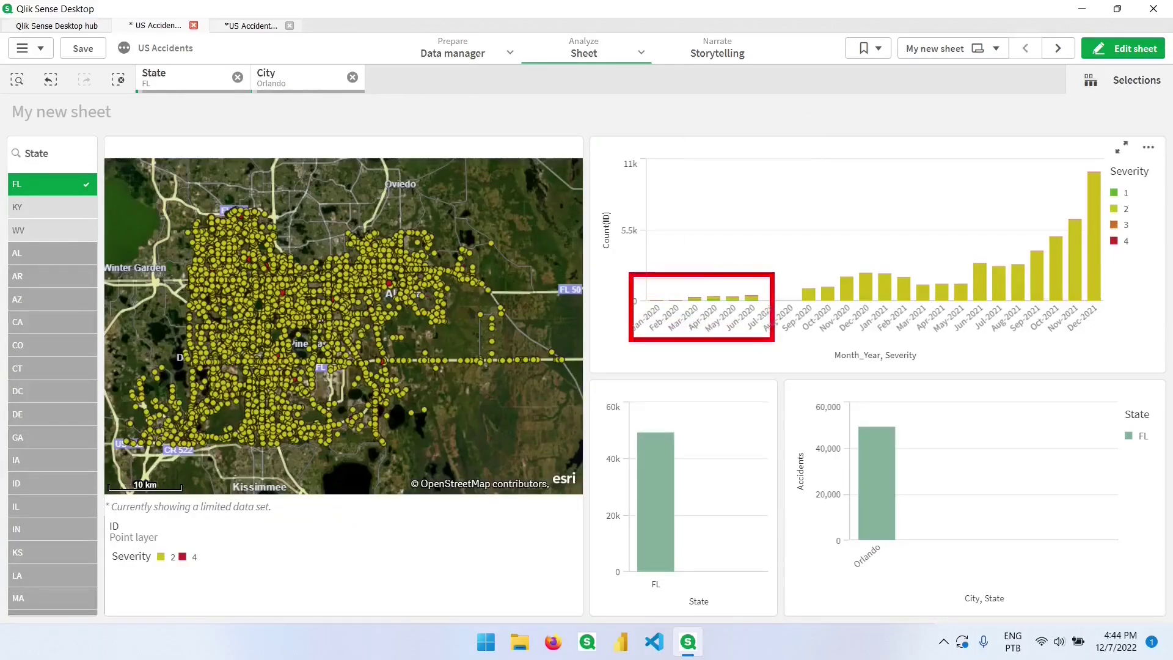
{"action": "left_click", "coordinate": [715, 304]}
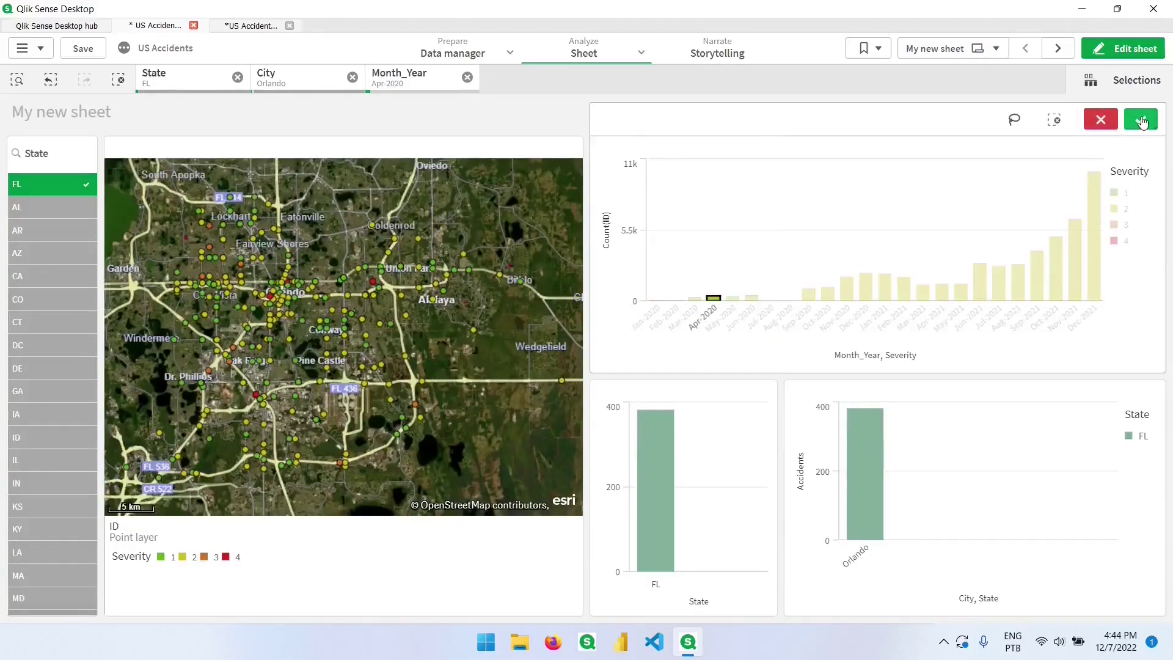
{"action": "left_click", "coordinate": [1143, 120]}
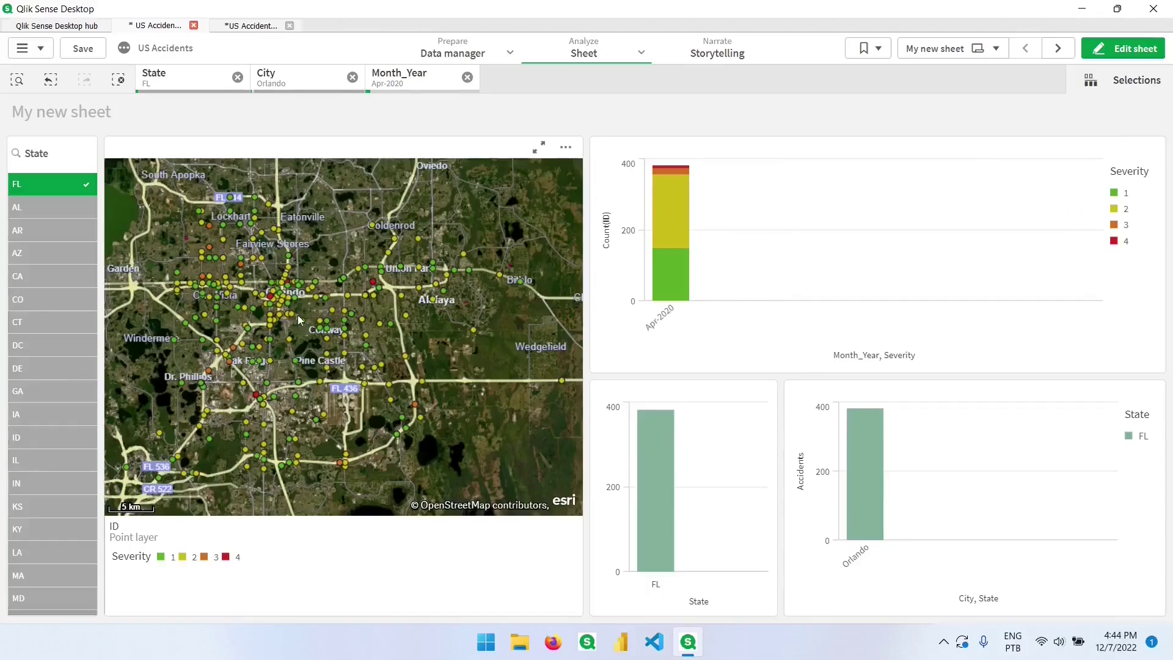
Inspect the Apr-2020 accident points up close on the map and clear the month selection
{"action": "scroll", "coordinate": [295, 321], "scroll_direction": "up", "scroll_amount": 3}
{"action": "scroll", "coordinate": [357, 350], "scroll_direction": "down", "scroll_amount": 3}
{"action": "left_click", "coordinate": [467, 77]}
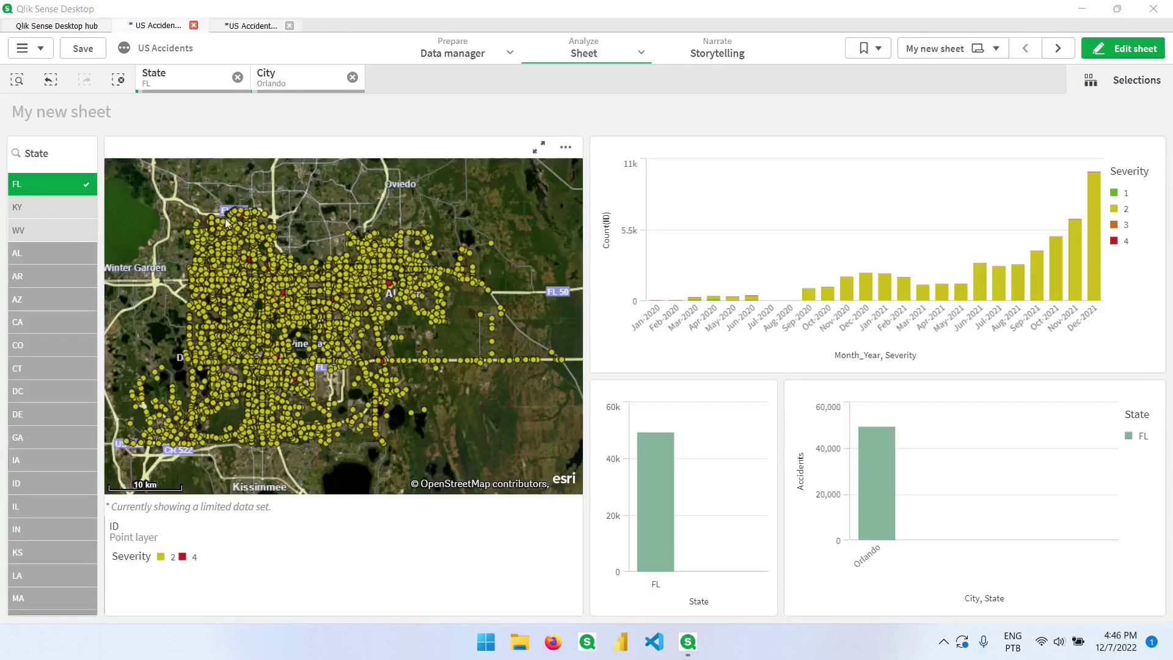
{"action": "mouse_move", "coordinate": [92, 485]}
{"action": "left_mouse_down"}
{"action": "mouse_move", "coordinate": [170, 516]}
{"action": "mouse_move", "coordinate": [378, 521]}
{"action": "left_mouse_up"}
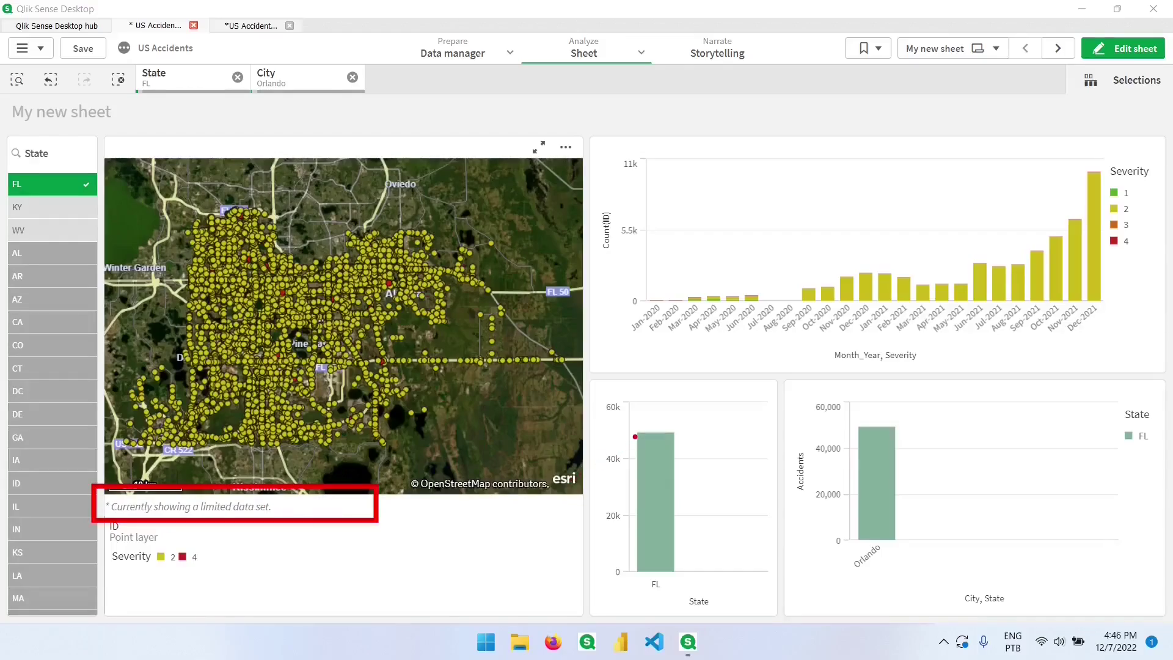
{"action": "left_click_drag", "start_coordinate": [628, 434], "coordinate": [697, 433]}
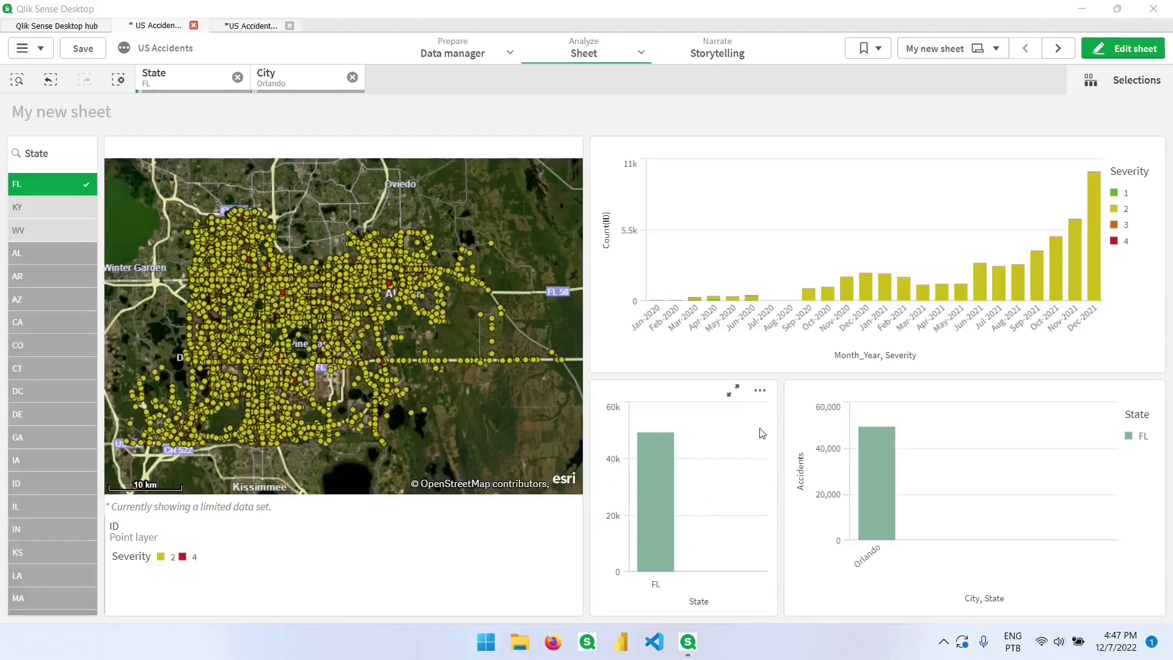
Reopen the sheet for editing, set the ID point layer's max visible objects to 60000, and finish editing
{"action": "left_click", "coordinate": [1094, 52]}
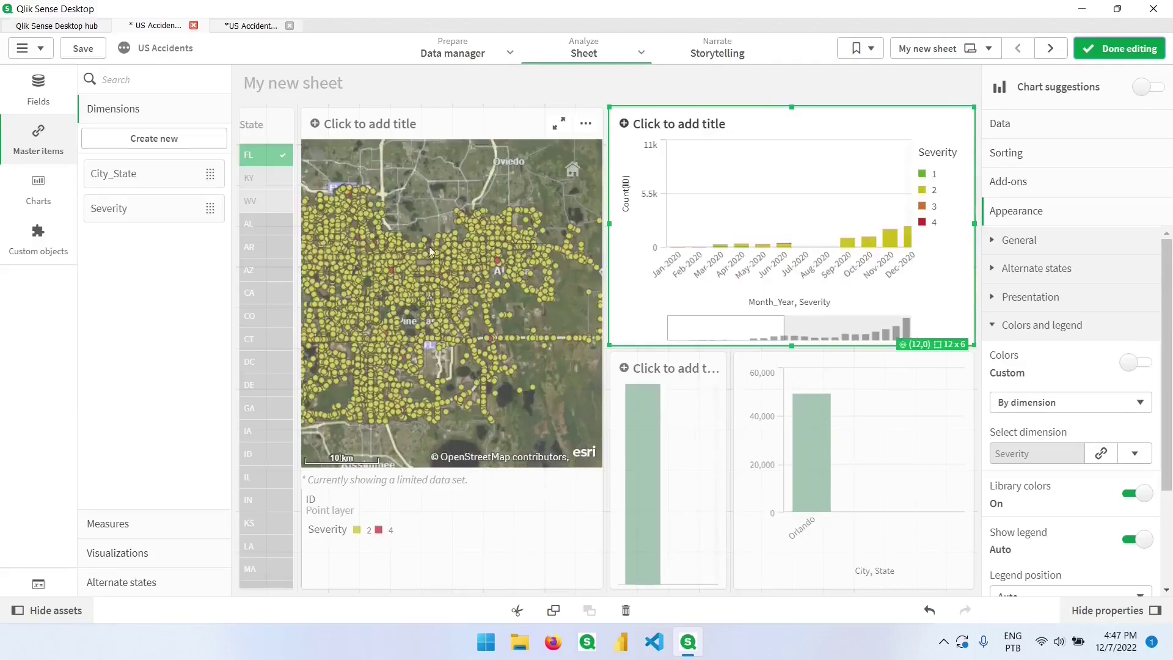
{"action": "left_click", "coordinate": [461, 189]}
{"action": "left_click", "coordinate": [1068, 123]}
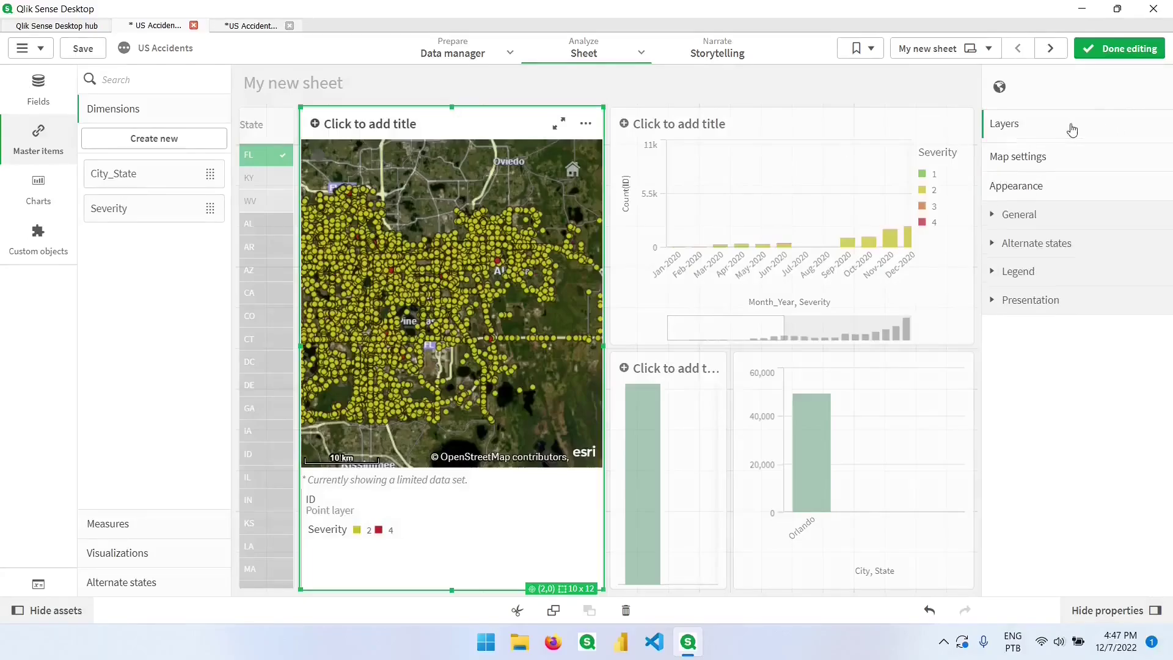
{"action": "left_click", "coordinate": [1078, 160]}
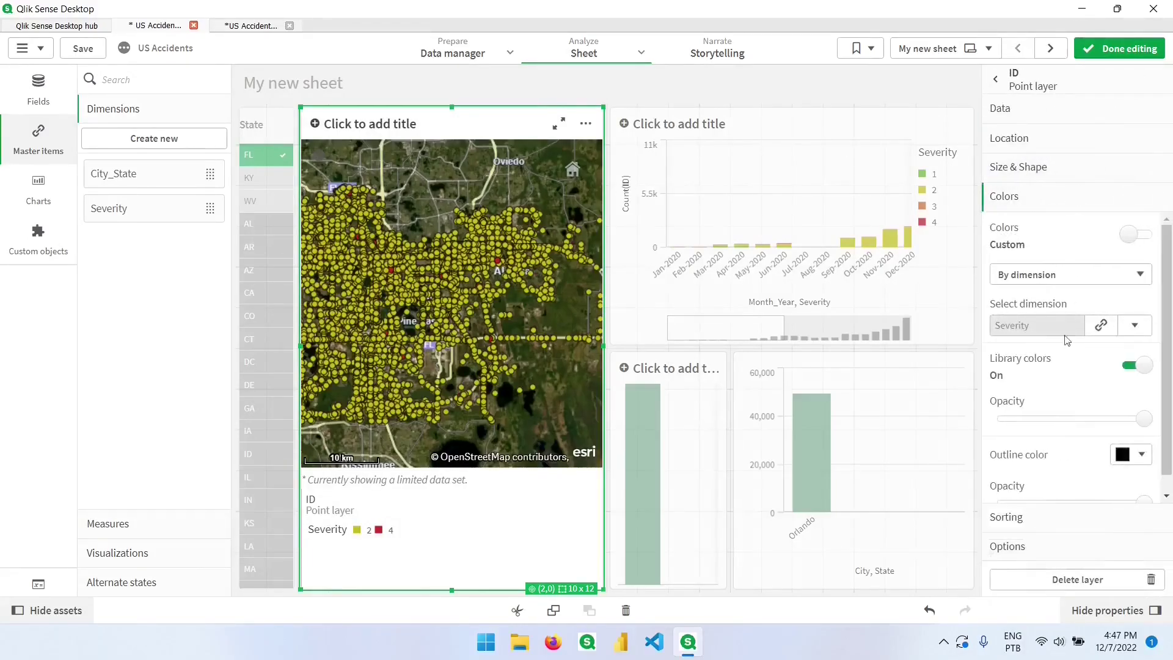
{"action": "left_click", "coordinate": [1032, 550]}
{"action": "left_click", "coordinate": [1030, 284]}
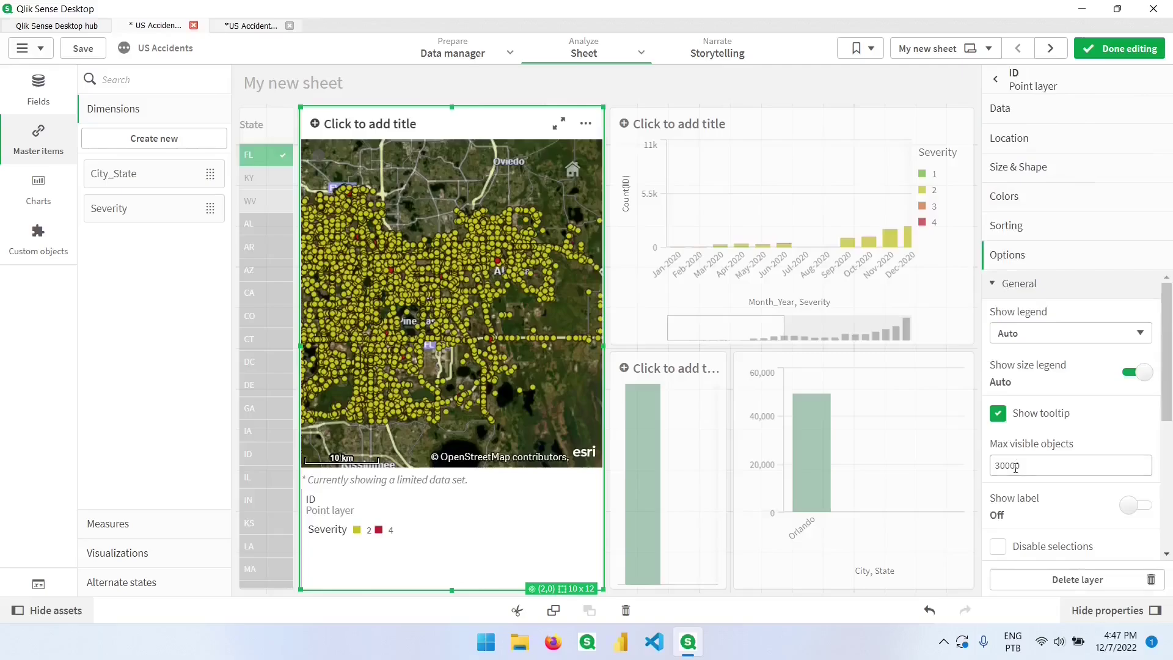
{"action": "left_click", "coordinate": [1008, 467]}
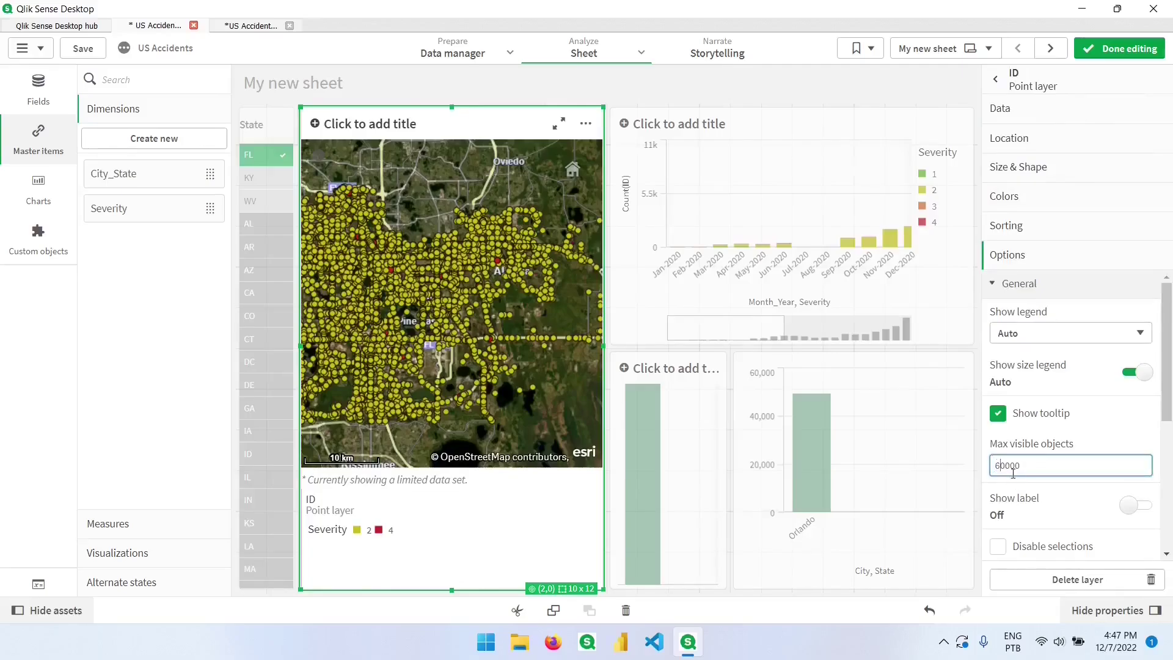
{"action": "key", "text": "Tab"}
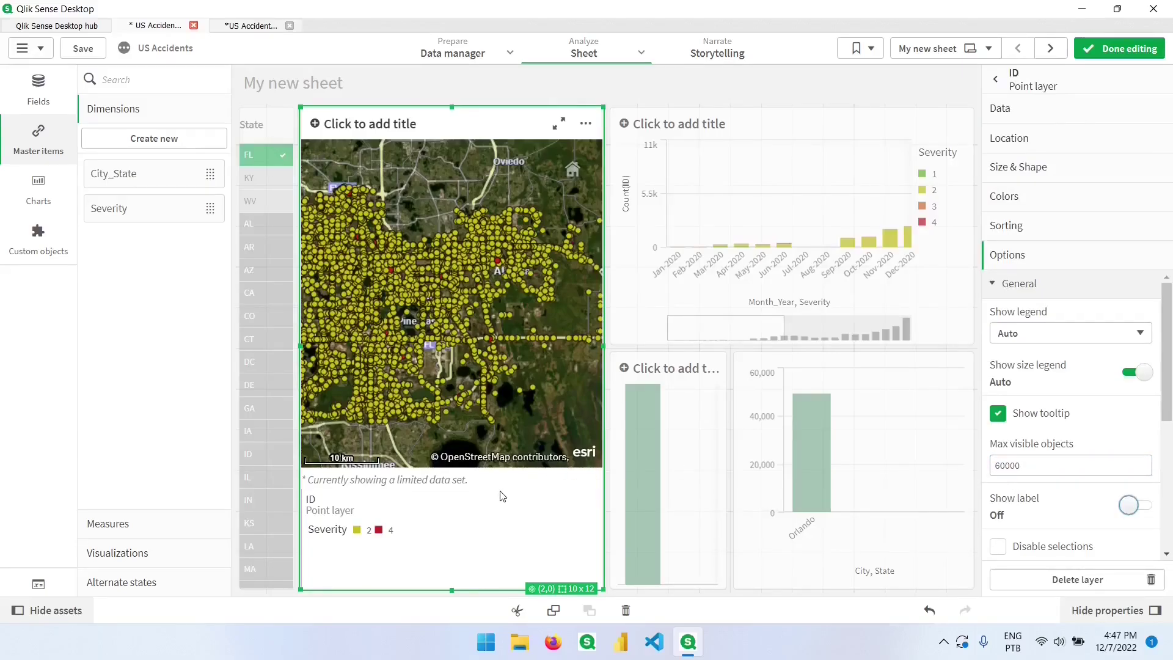
{"action": "key", "text": "ctrl+e"}
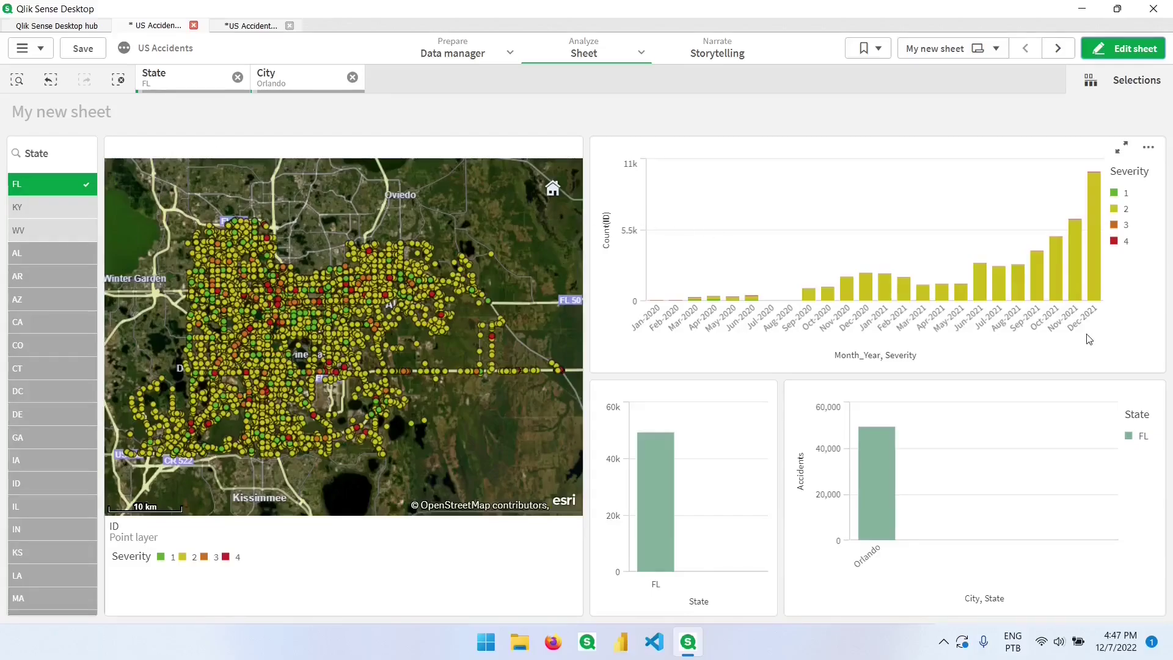
Reopen the sheet for editing and hide the map's ID point layer
{"action": "left_click", "coordinate": [1119, 63]}
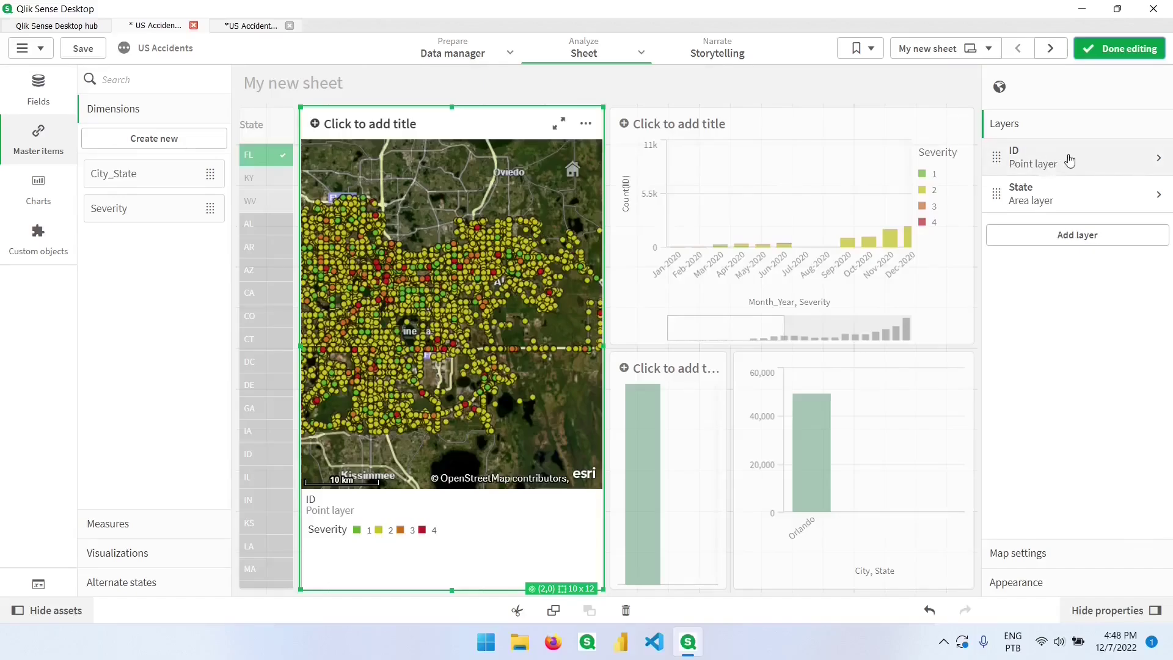
{"action": "left_click", "coordinate": [1070, 161]}
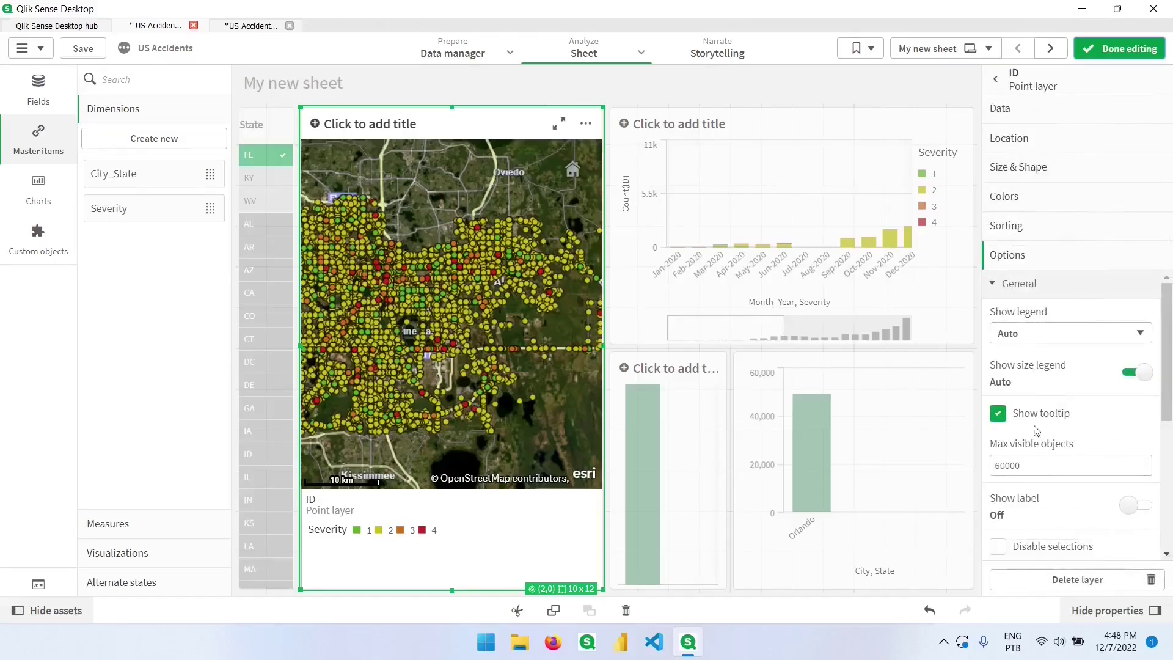
{"action": "left_click", "coordinate": [999, 349]}
{"action": "left_click", "coordinate": [999, 347]}
{"action": "left_click", "coordinate": [1014, 312]}
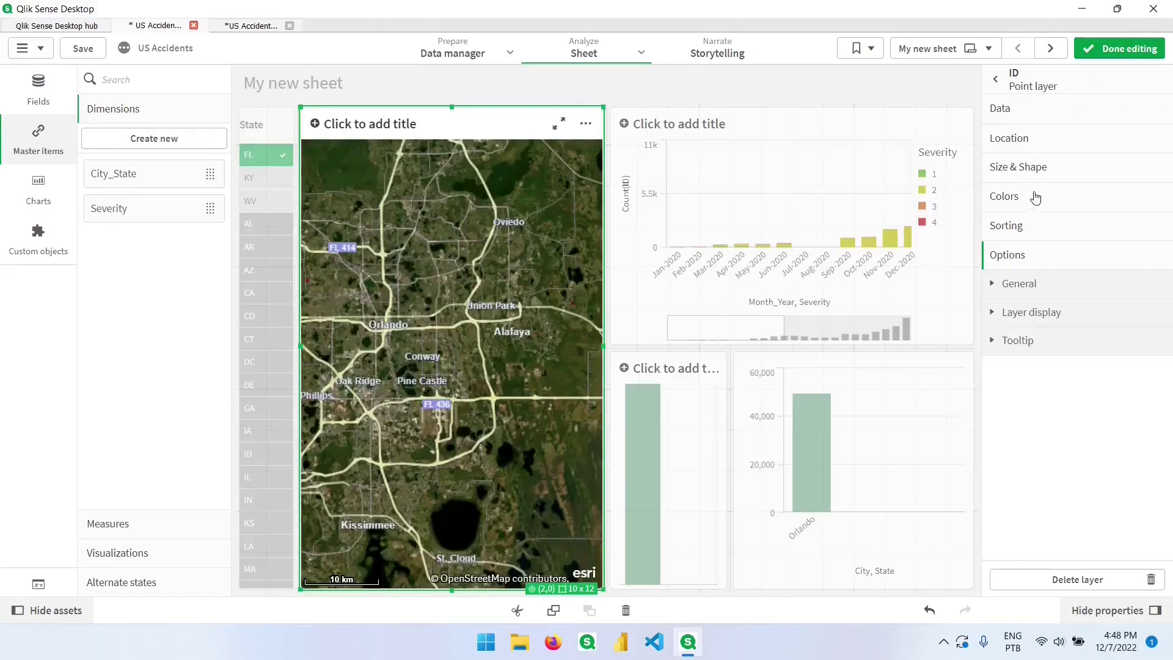
Add a density layer to the map with the ID field as its dimension
{"action": "left_click", "coordinate": [996, 79]}
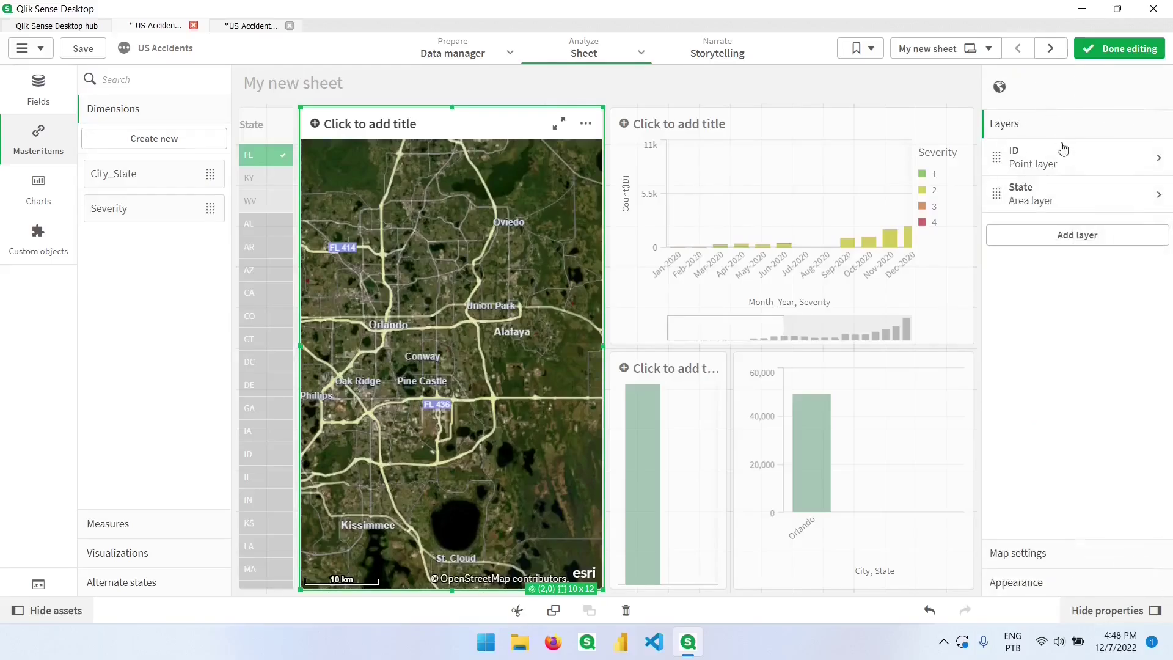
{"action": "left_click", "coordinate": [1064, 245]}
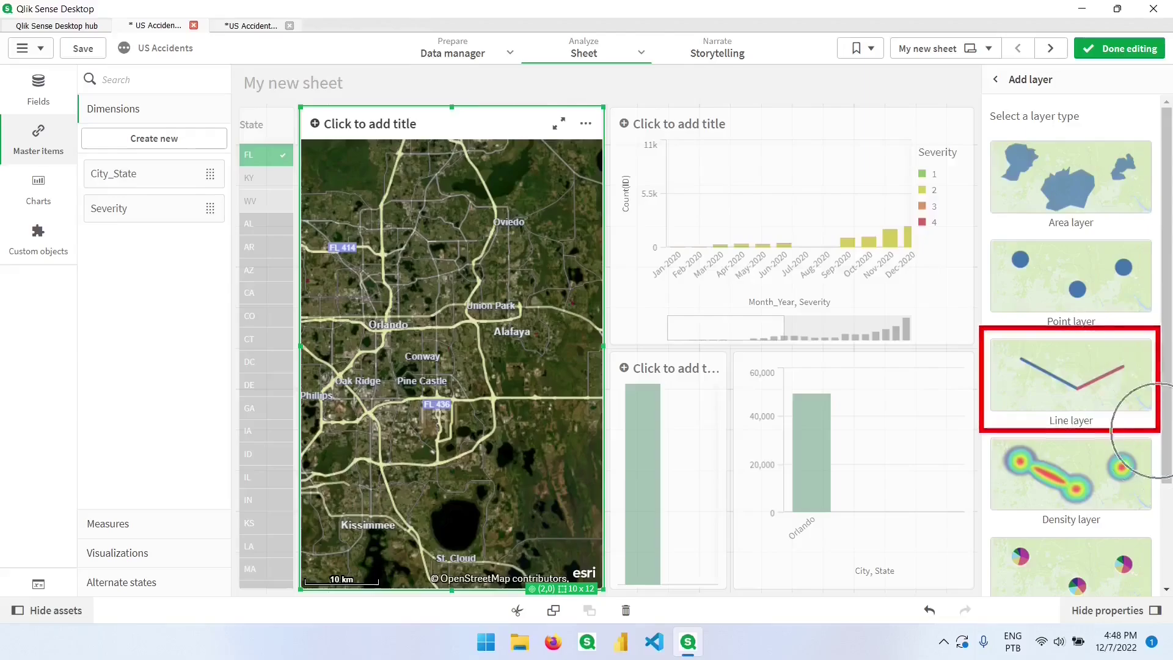
{"action": "left_click", "coordinate": [1091, 472]}
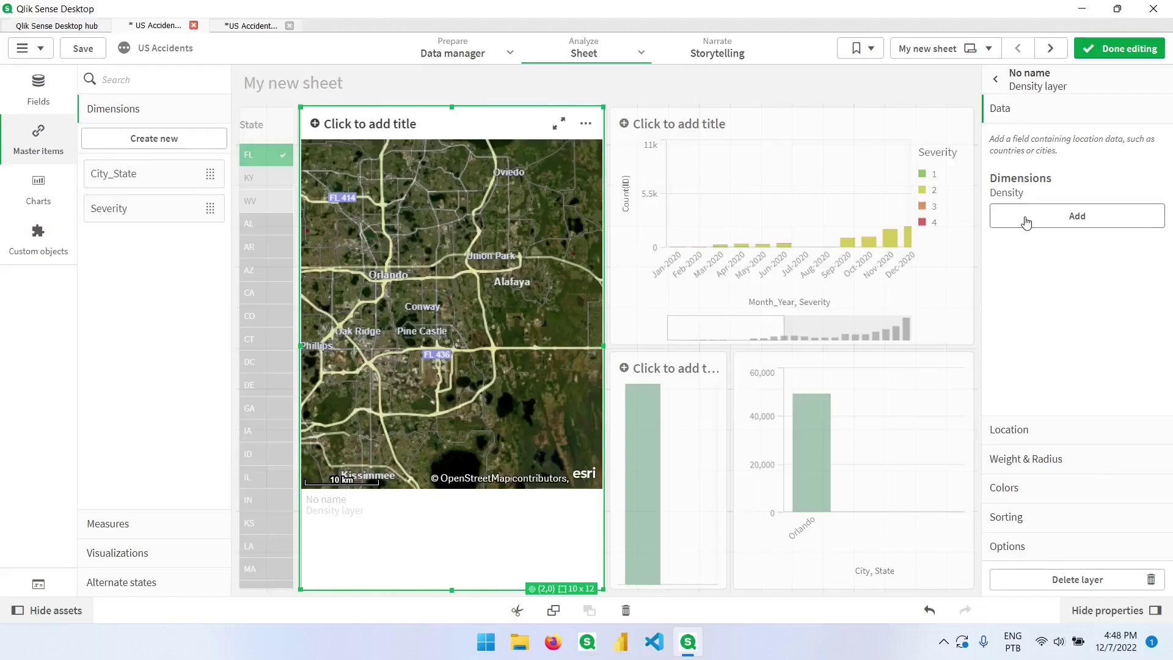
{"action": "left_click", "coordinate": [1085, 222]}
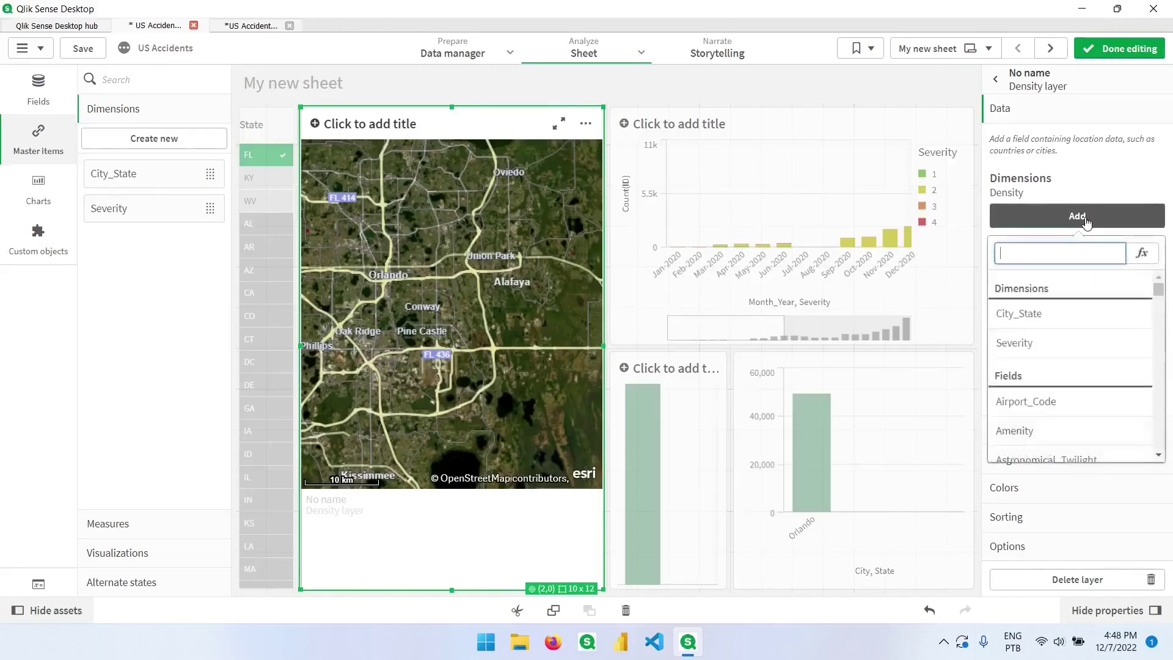
{"action": "type", "text": "ID"}
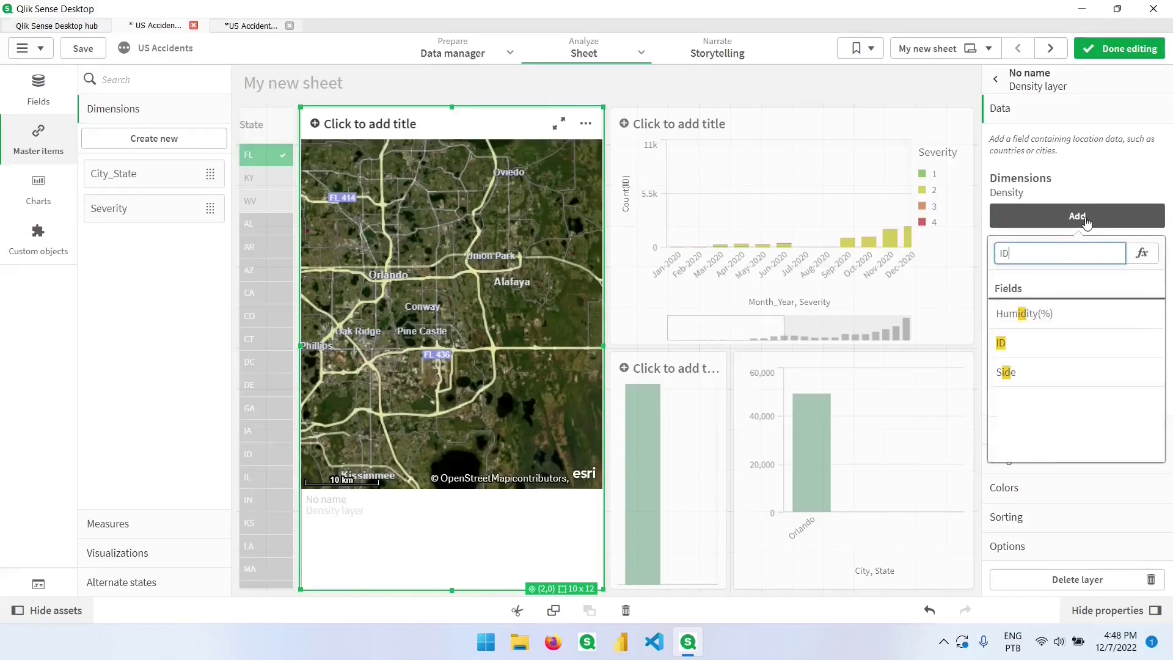
{"action": "left_click", "coordinate": [1043, 344]}
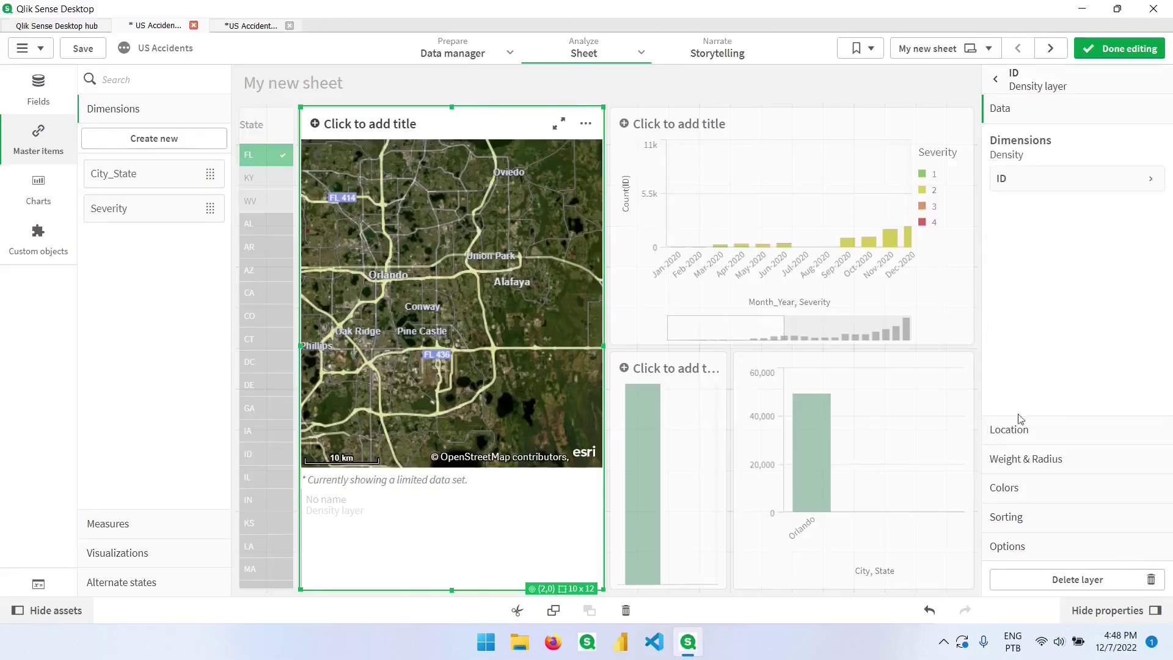
Locate the density layer by latitude and longitude fields, using Start_Lat for latitude and Start_Lng for longitude
{"action": "left_click", "coordinate": [1037, 432]}
{"action": "left_click", "coordinate": [998, 171]}
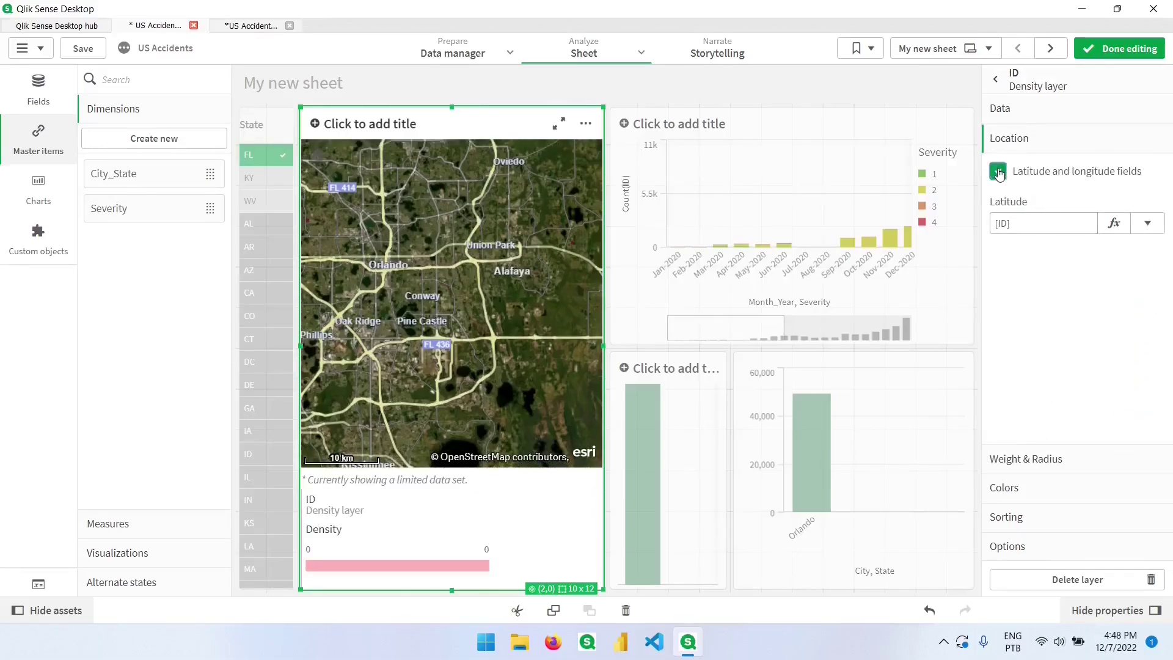
{"action": "left_click", "coordinate": [1147, 224]}
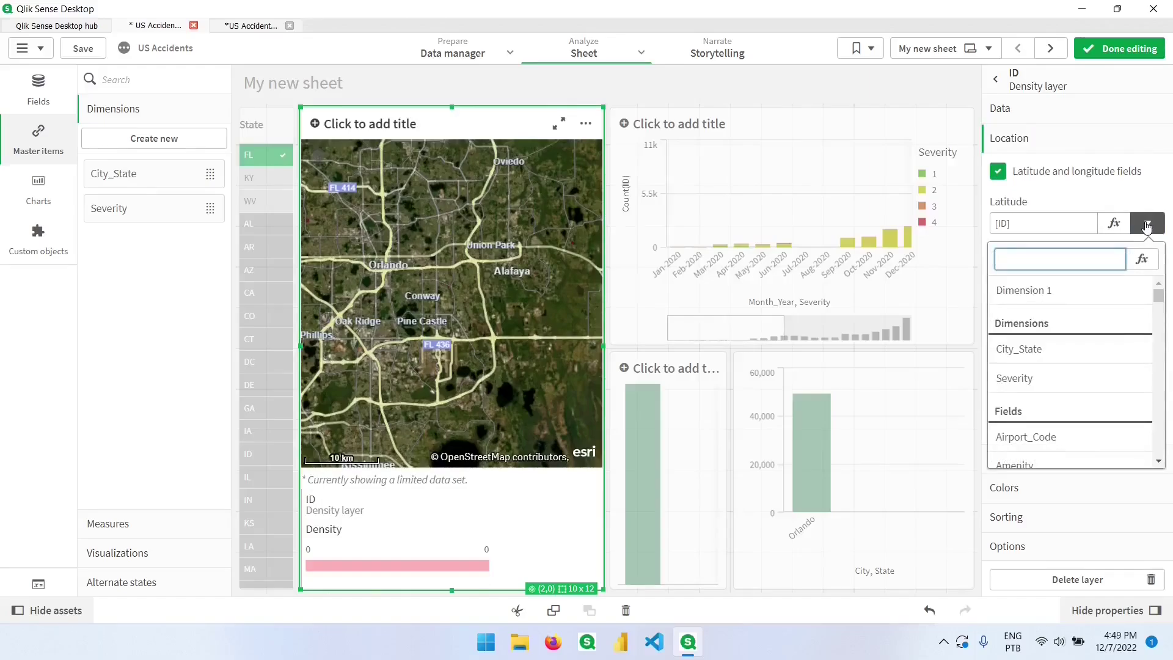
{"action": "type", "text": "Star"}
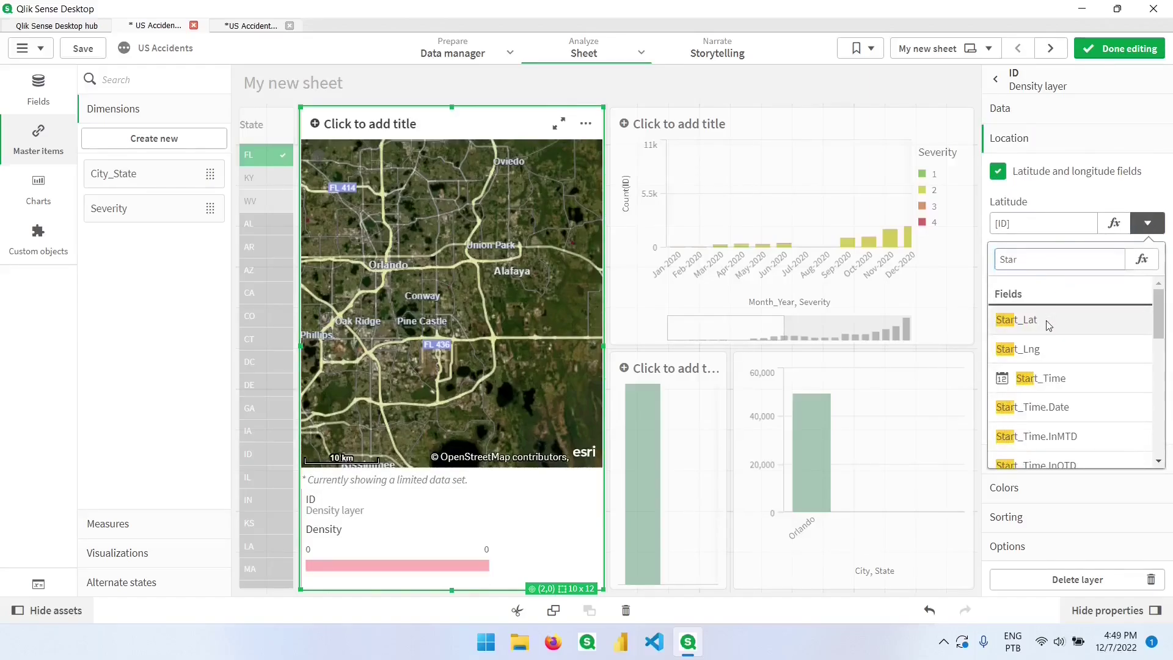
{"action": "left_click", "coordinate": [1049, 320]}
{"action": "left_click", "coordinate": [1147, 312]}
{"action": "type", "text": "Star"}
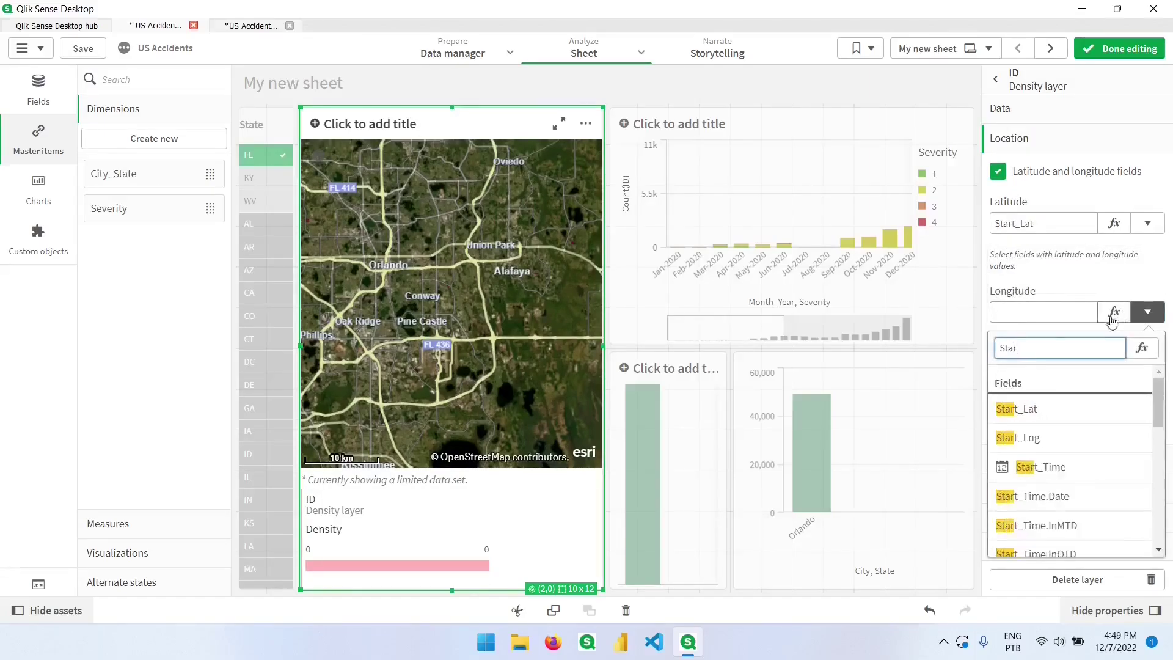
{"action": "left_click", "coordinate": [1058, 432]}
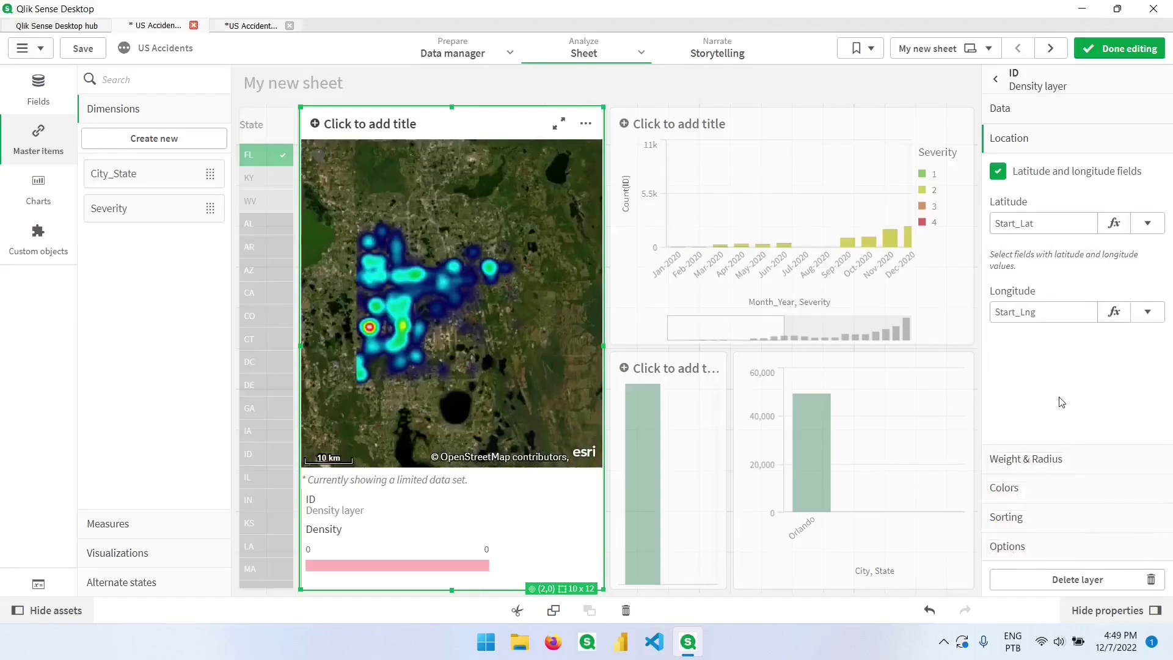
Try an influence radius of 70 px on the density layer and settle on 20 px
{"action": "left_click", "coordinate": [1056, 471]}
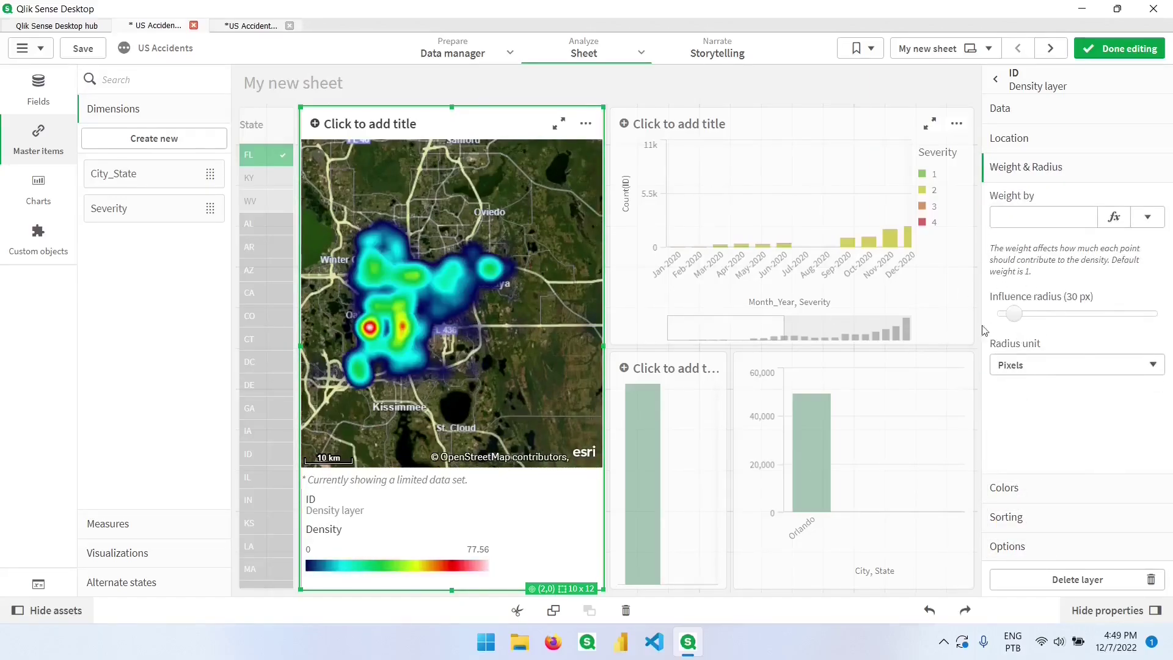
{"action": "left_click_drag", "start_coordinate": [1014, 314], "coordinate": [1041, 314]}
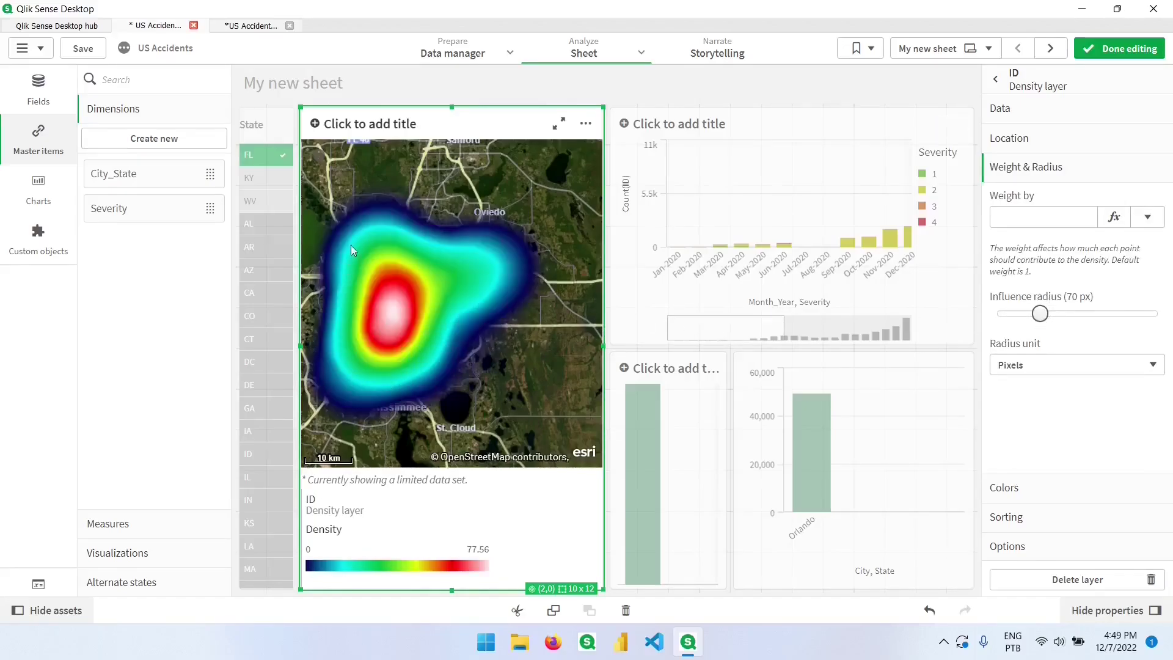
{"action": "left_click_drag", "start_coordinate": [1041, 314], "coordinate": [1009, 316]}
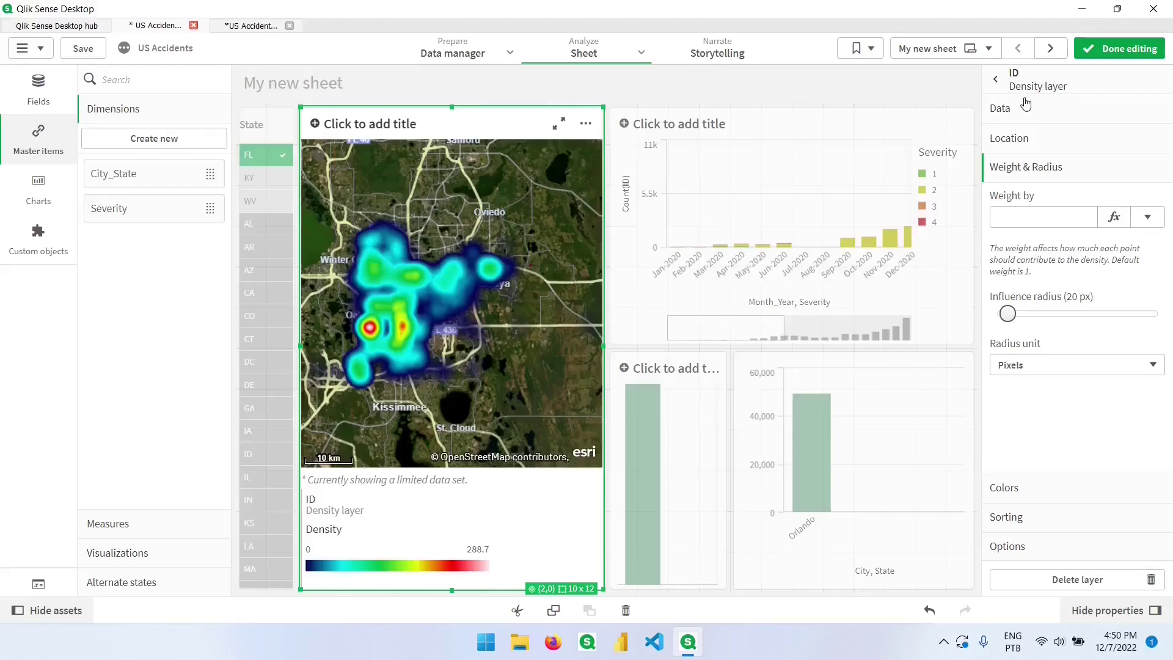
Set the density layer's max visible objects to 60000
{"action": "left_click", "coordinate": [1010, 557]}
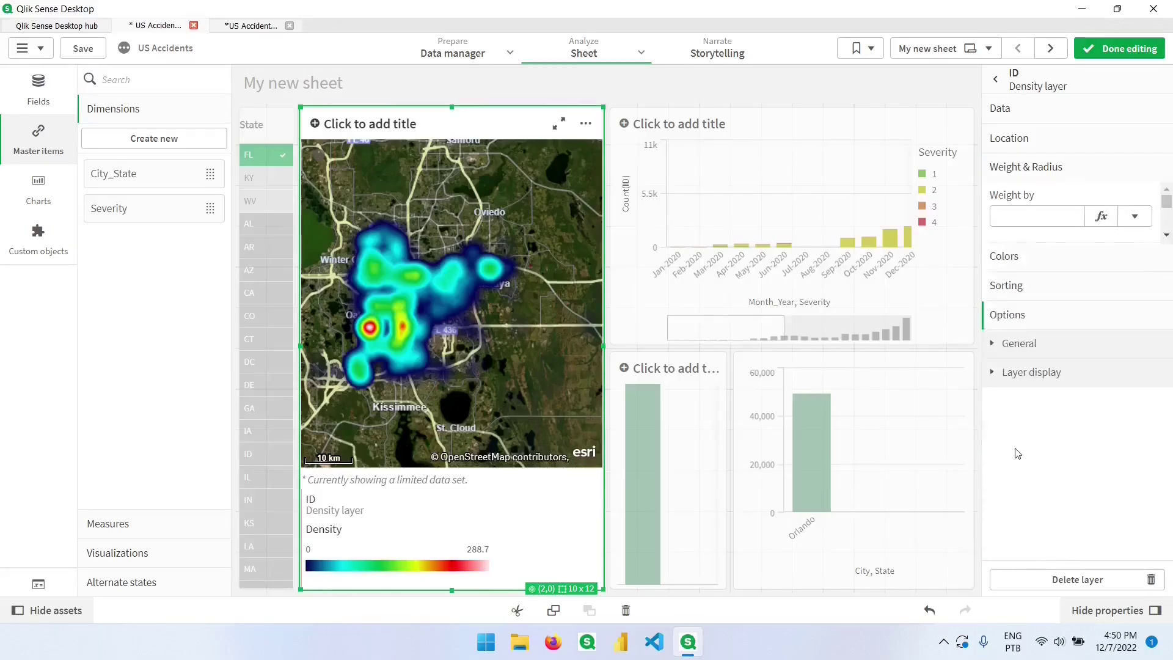
{"action": "left_click", "coordinate": [1025, 290]}
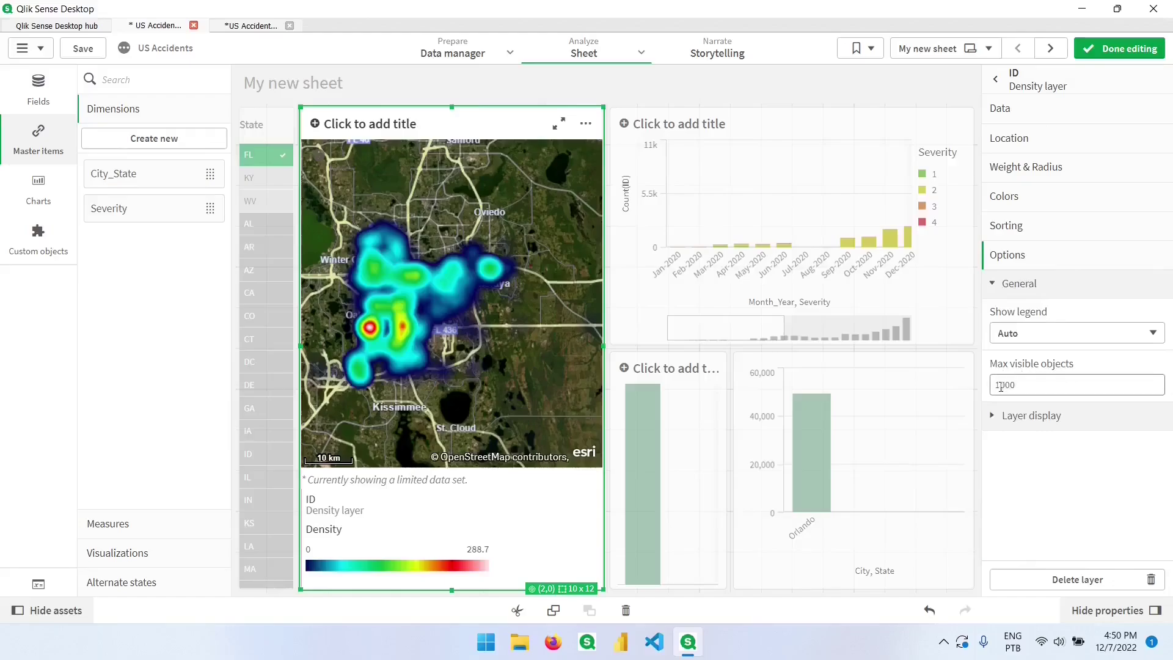
{"action": "left_click_drag", "start_coordinate": [1000, 386], "coordinate": [996, 385]}
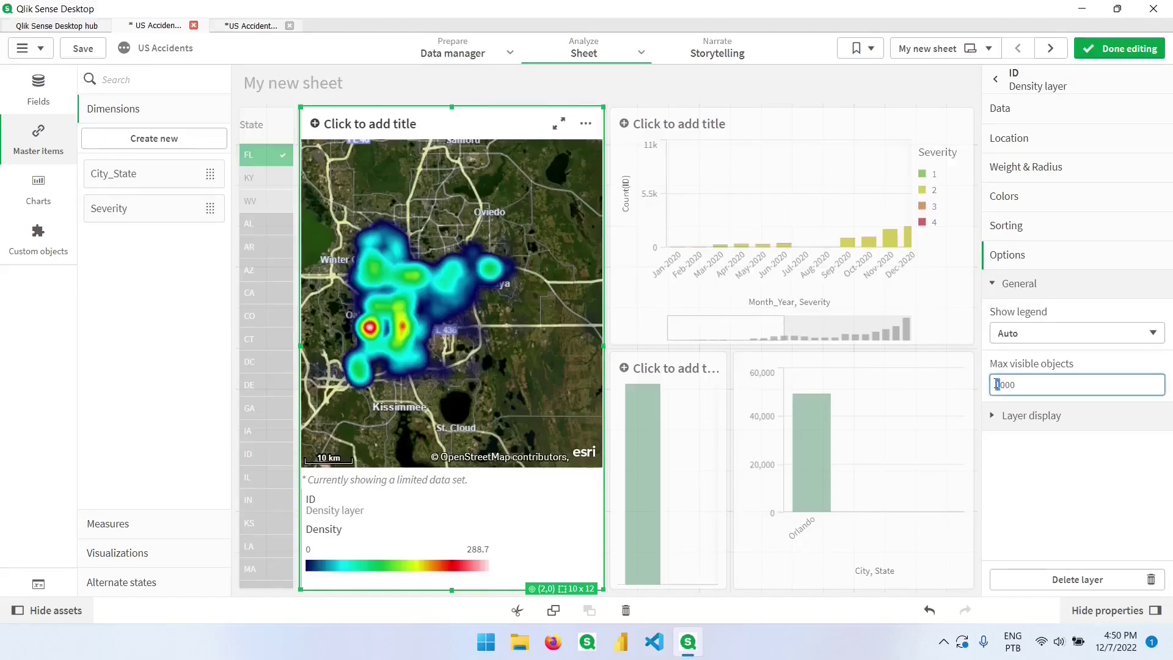
{"action": "key", "text": "Tab"}
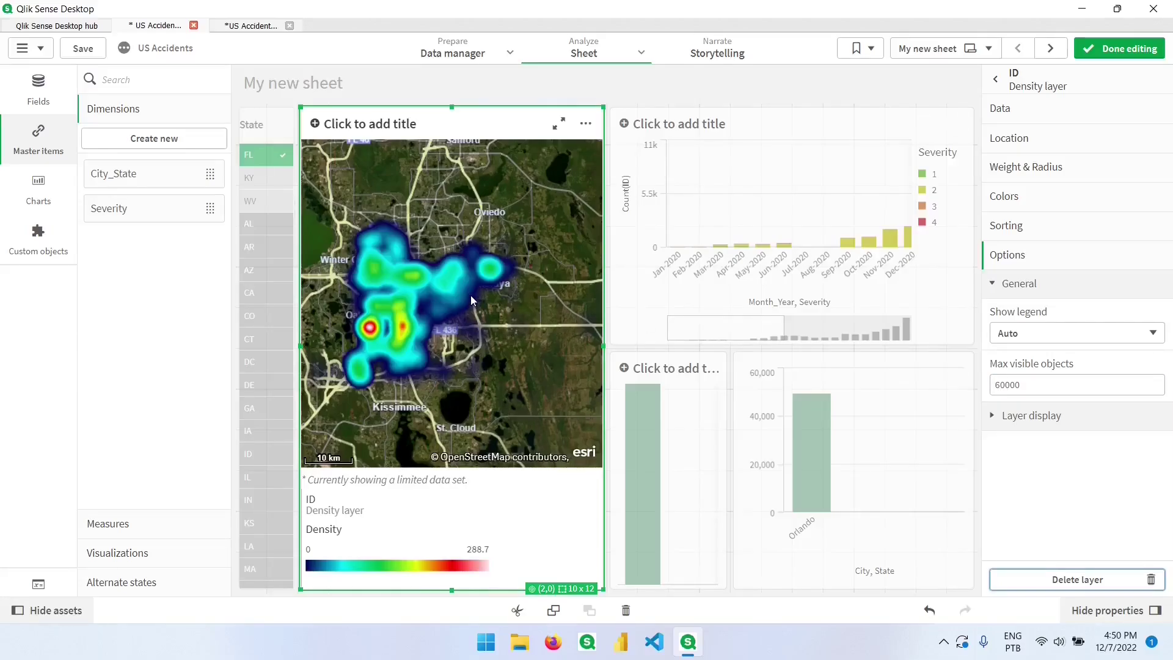
Try a lower opacity on the density layer and return it to full opacity
{"action": "left_click", "coordinate": [1014, 198]}
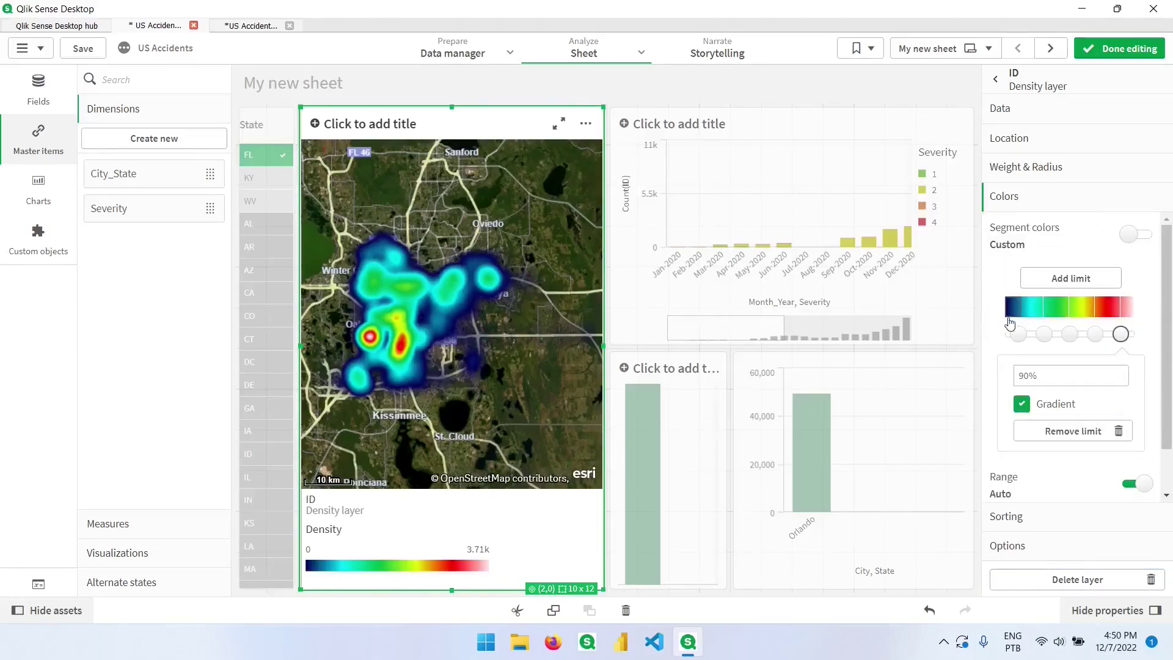
{"action": "scroll", "coordinate": [1048, 478], "scroll_direction": "down", "scroll_amount": 1}
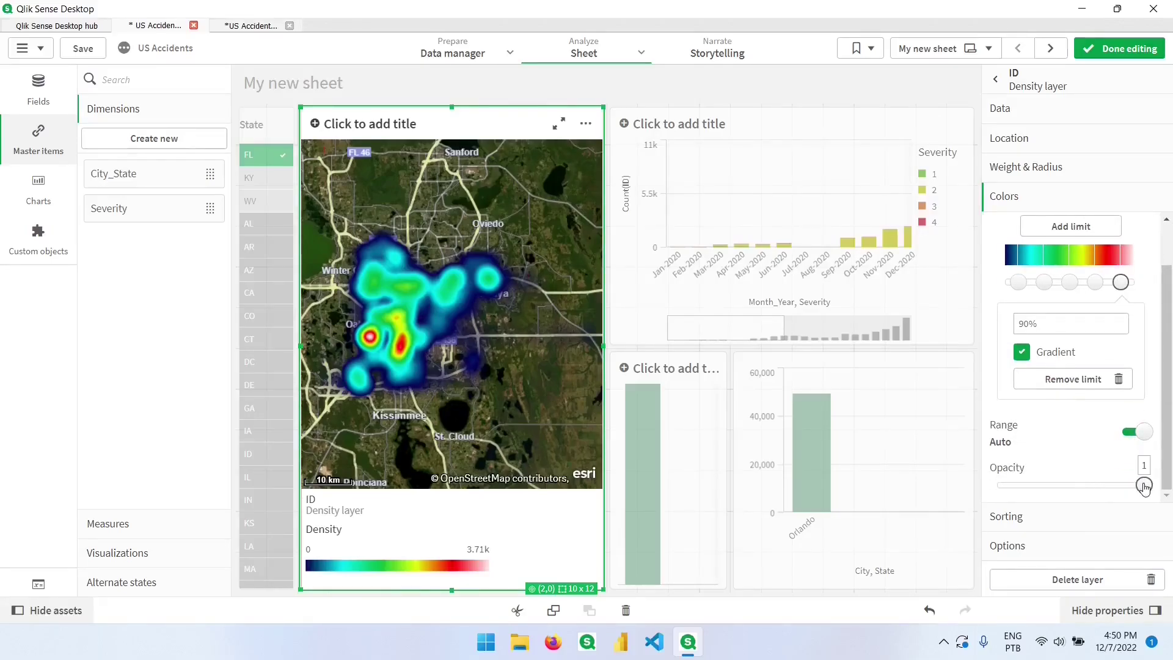
{"action": "left_click_drag", "start_coordinate": [1143, 484], "coordinate": [1042, 485]}
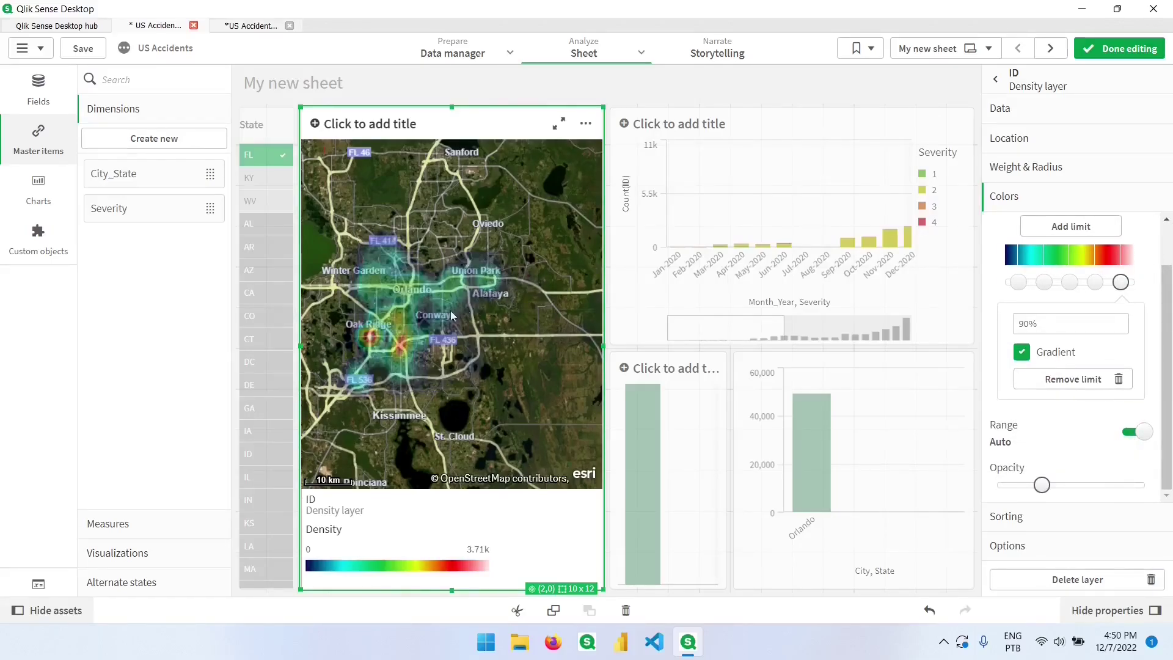
{"action": "left_click", "coordinate": [1145, 484]}
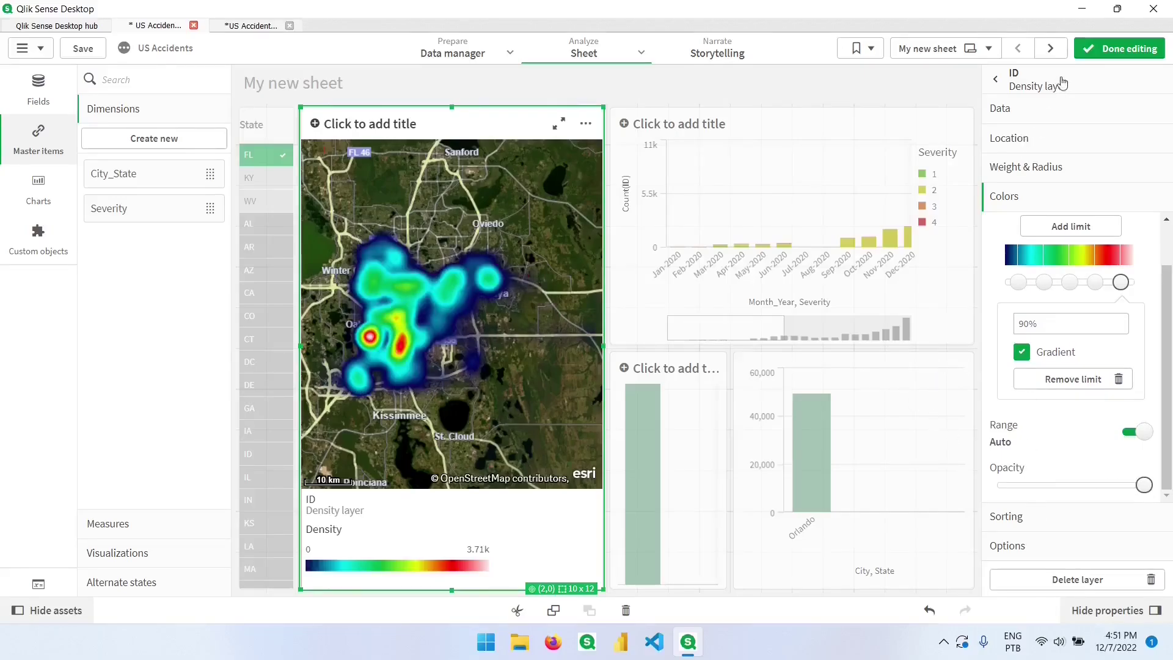
Finish editing the sheet and examine the accident density hot spots around Orlando up close on the map
{"action": "left_click", "coordinate": [1093, 54]}
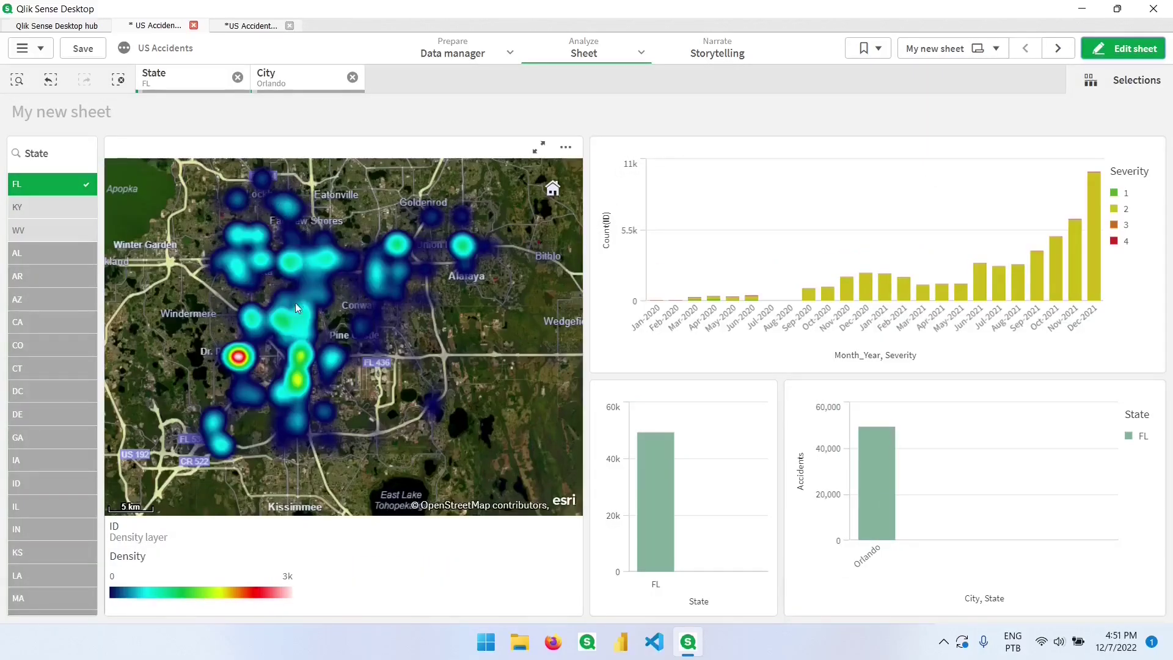
{"action": "scroll", "coordinate": [238, 359], "scroll_direction": "up", "scroll_amount": 4}
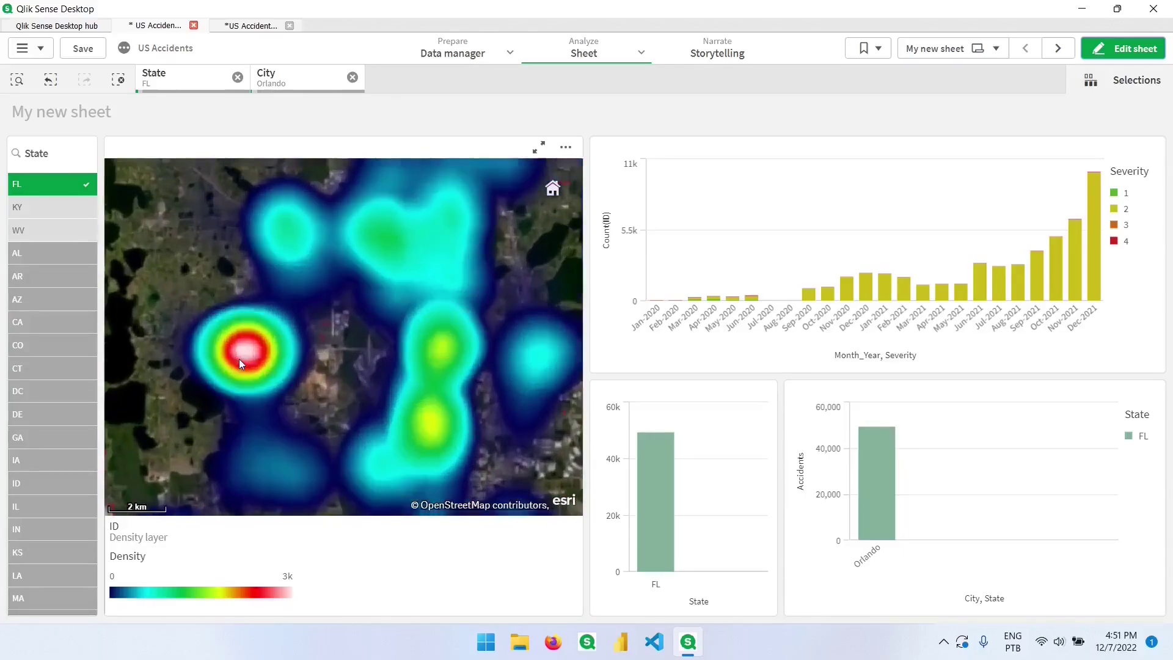
{"action": "scroll", "coordinate": [247, 354], "scroll_direction": "down", "scroll_amount": 1}
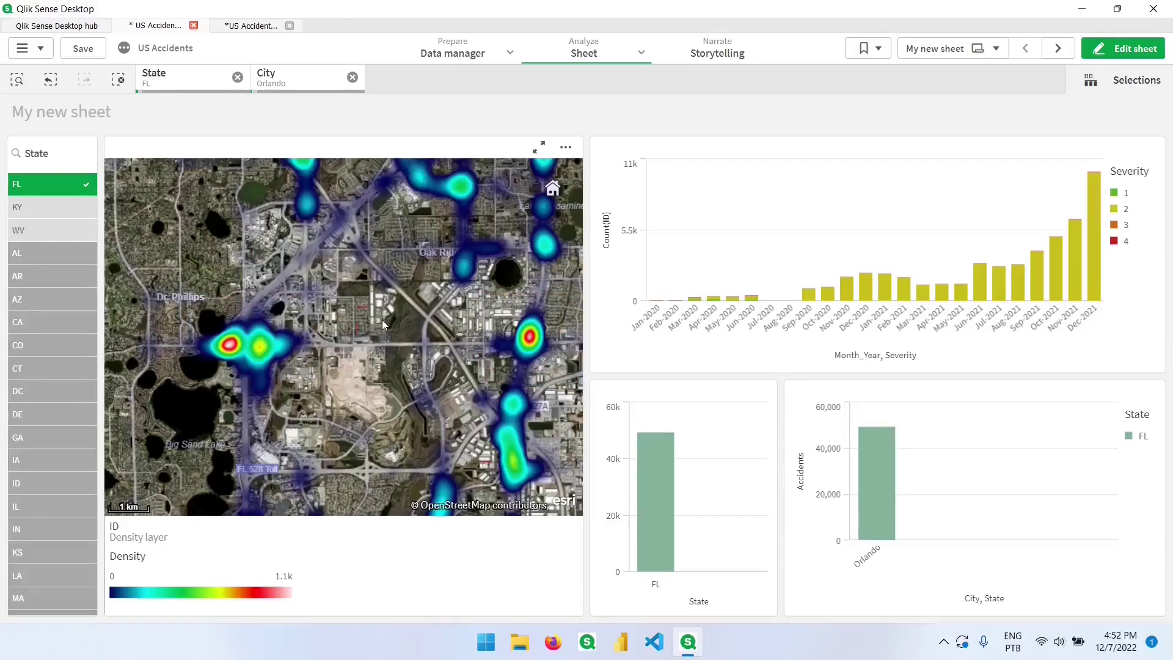
Reopen the sheet for editing, show the ID point layer, and move the density layer above it in the layer order
{"action": "left_click", "coordinate": [1119, 52]}
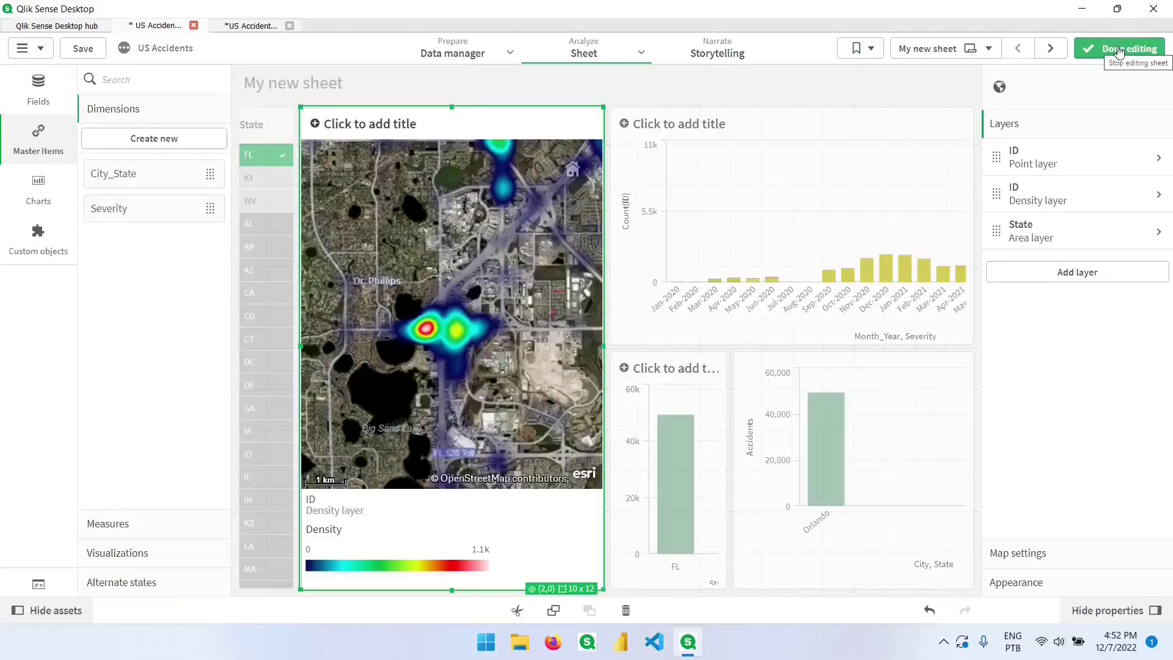
{"action": "left_click", "coordinate": [1053, 152]}
{"action": "left_click", "coordinate": [1032, 312]}
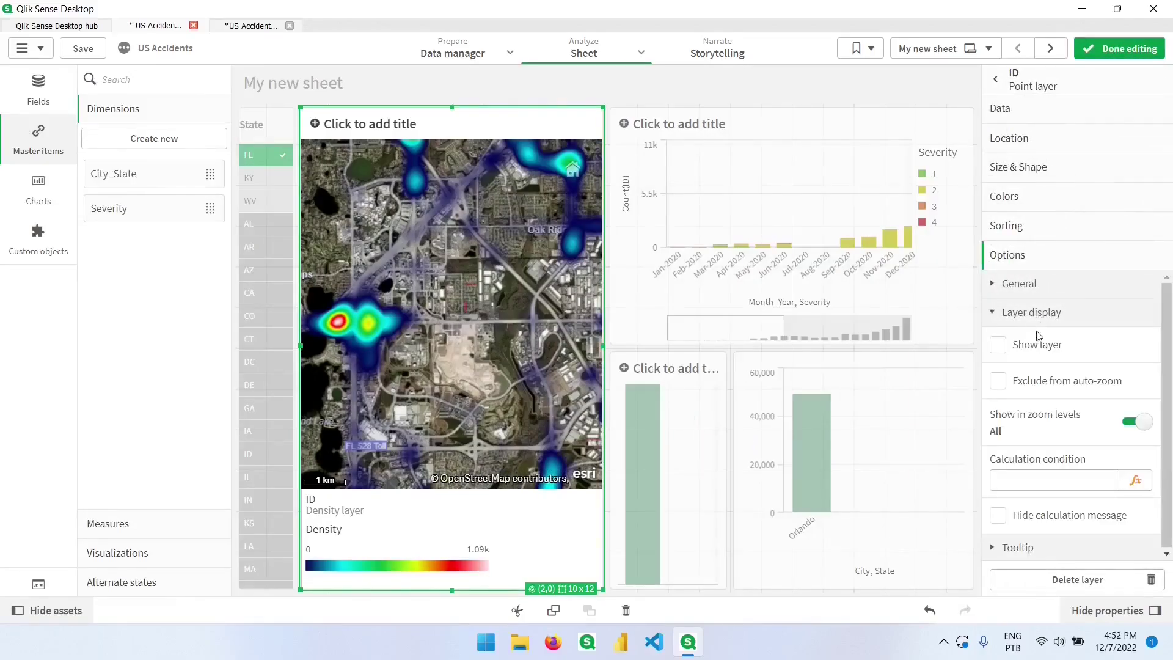
{"action": "left_click", "coordinate": [999, 346]}
{"action": "left_click", "coordinate": [1000, 346]}
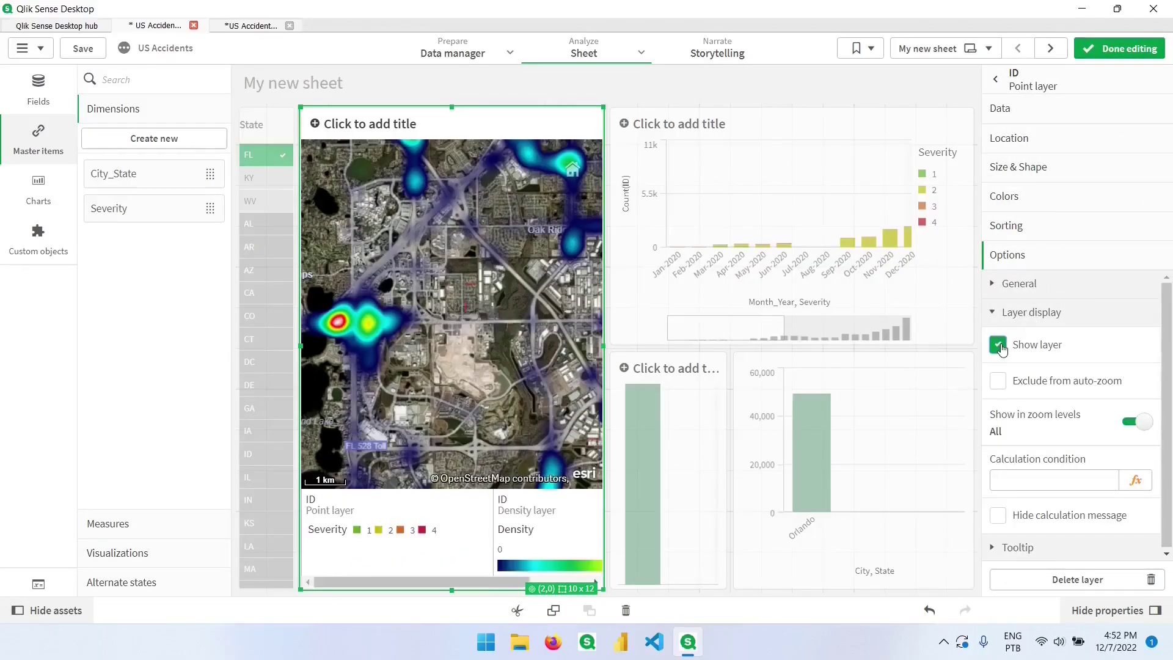
{"action": "left_click", "coordinate": [997, 81]}
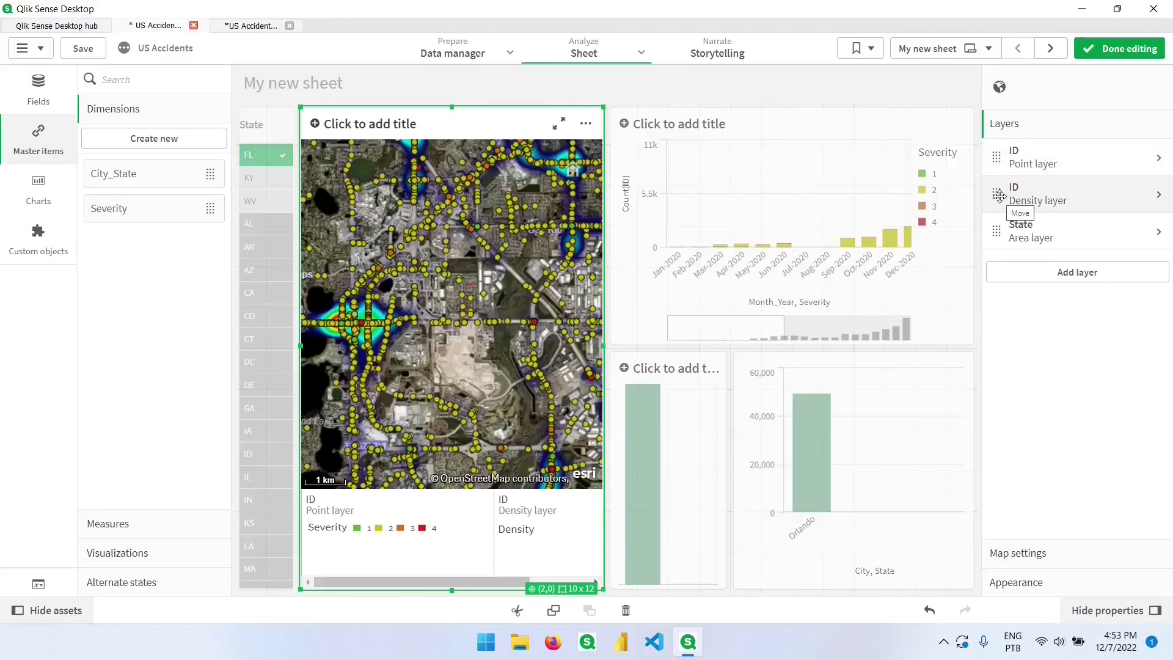
{"action": "left_click_drag", "start_coordinate": [999, 195], "coordinate": [998, 155]}
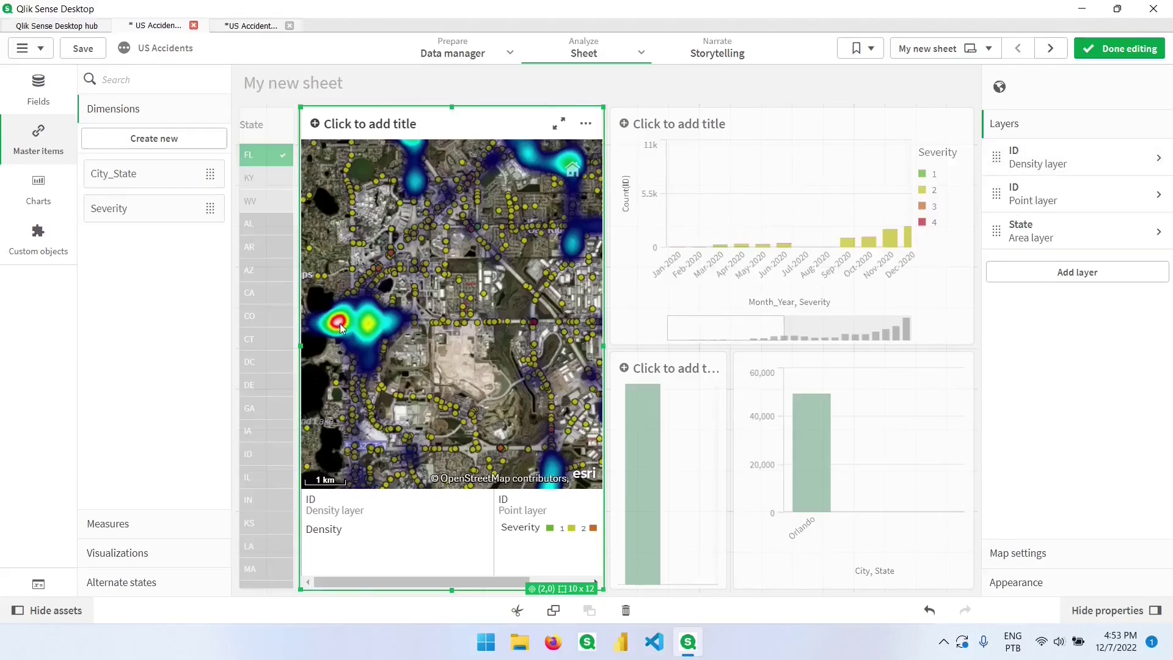
Lower the density layer's opacity to roughly half, finish editing, and examine the overlapping points and hot spots on the map
{"action": "left_click", "coordinate": [1083, 164]}
{"action": "scroll", "coordinate": [1078, 450], "scroll_direction": "down", "scroll_amount": 1}
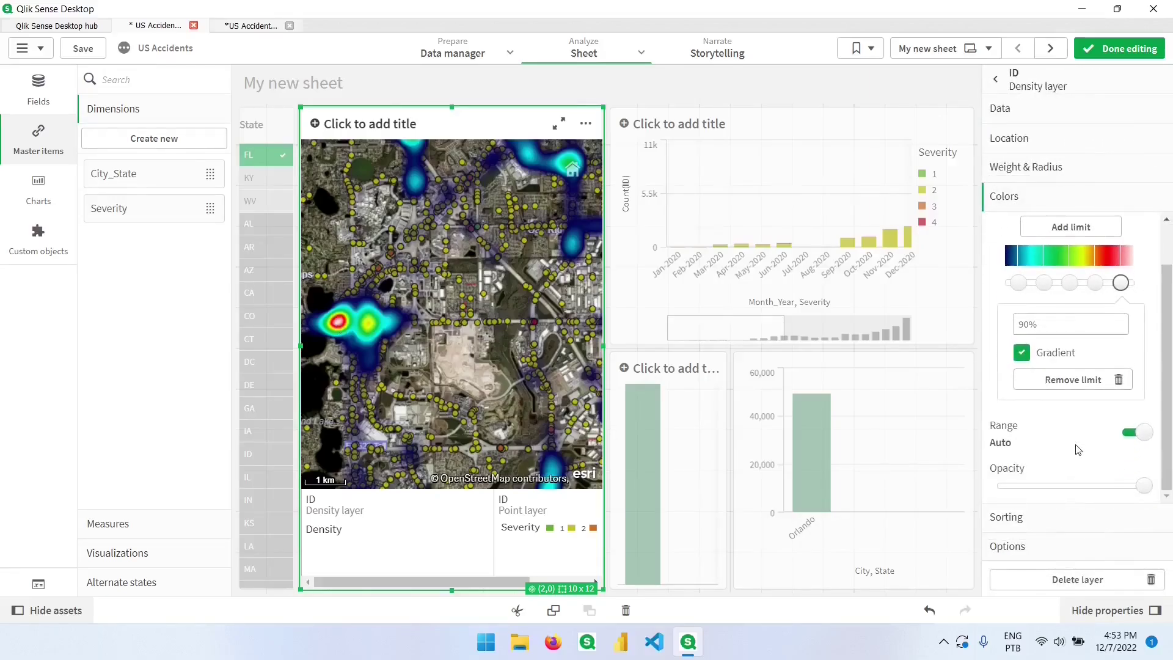
{"action": "left_click_drag", "start_coordinate": [1144, 486], "coordinate": [1065, 486]}
{"action": "left_click", "coordinate": [1119, 49]}
{"action": "scroll", "coordinate": [248, 358], "scroll_direction": "up", "scroll_amount": 3}
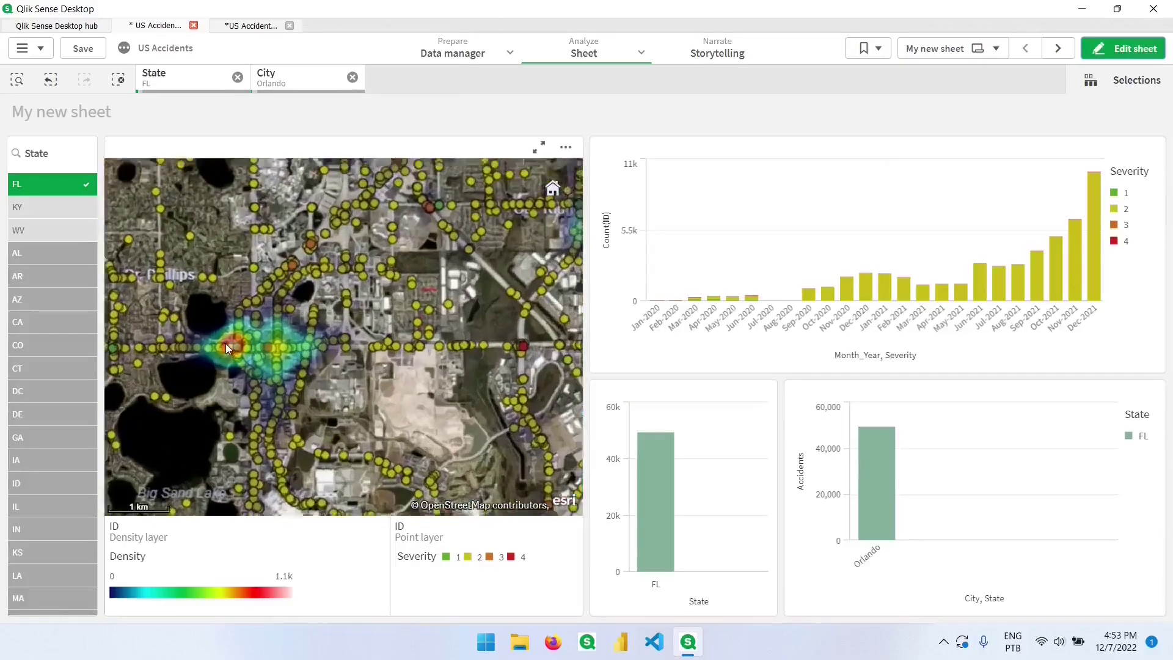
{"action": "scroll", "coordinate": [241, 346], "scroll_direction": "up", "scroll_amount": 2}
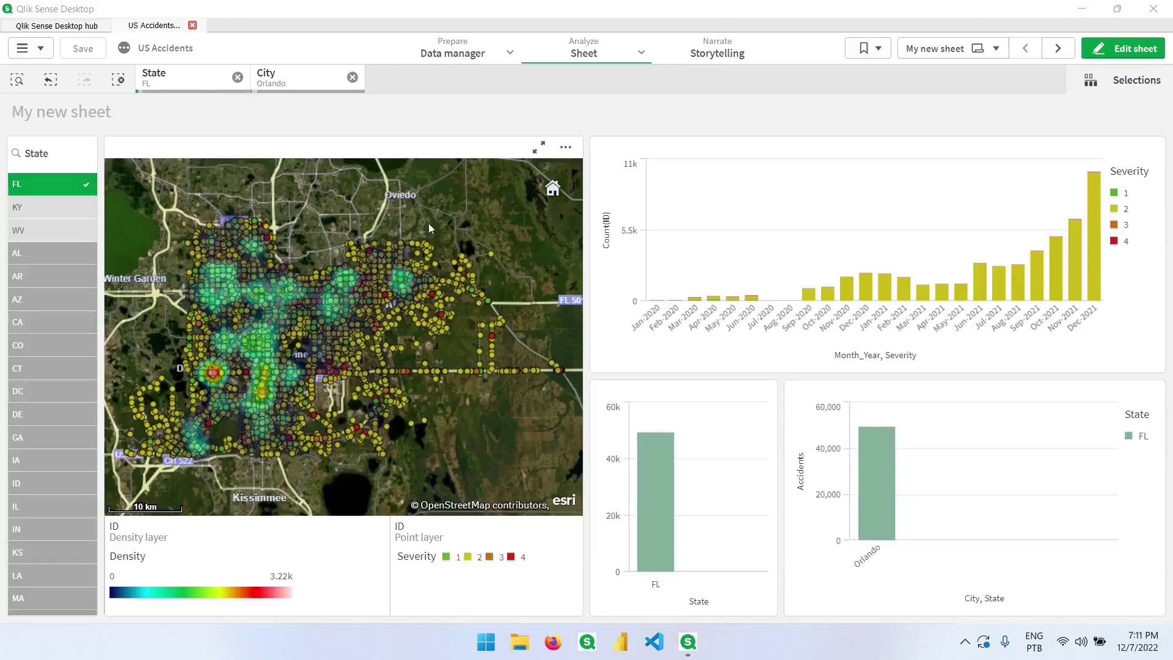
Reopen the sheet for editing and hide the map's ID density layer
{"action": "left_click", "coordinate": [1101, 55]}
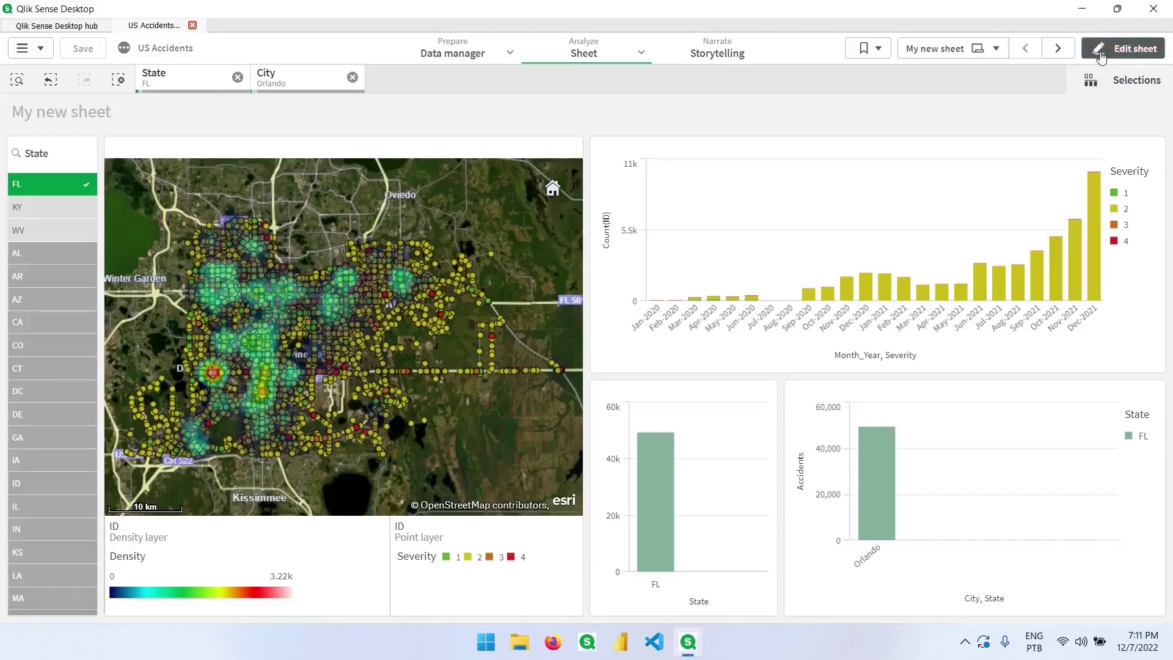
{"action": "left_click", "coordinate": [422, 229]}
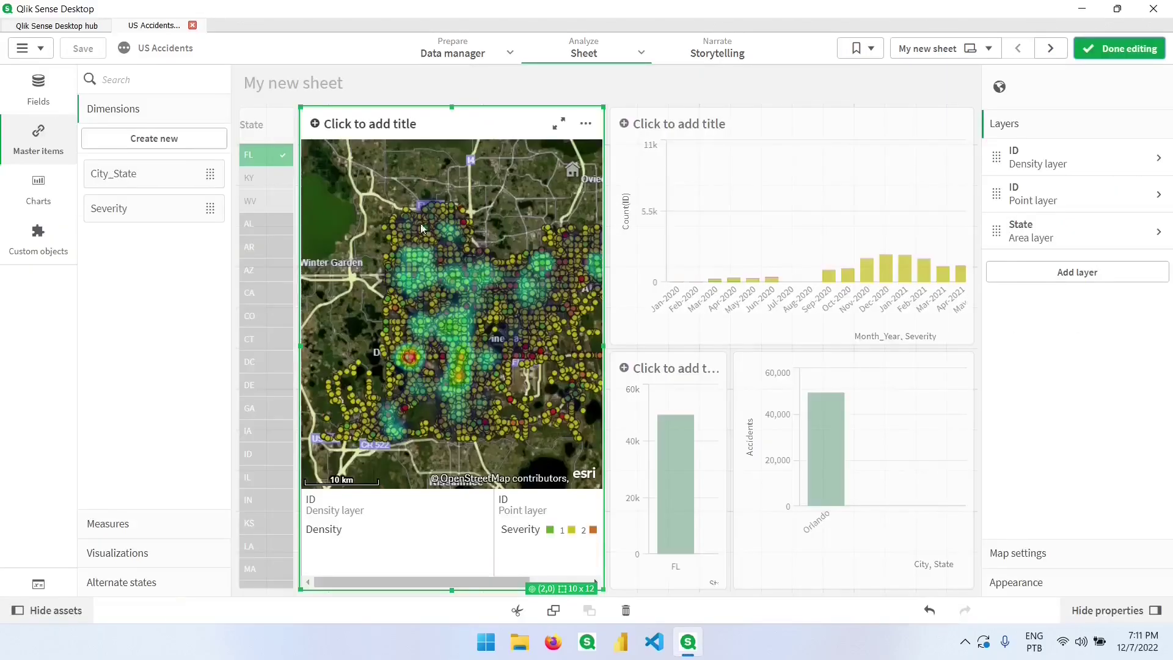
{"action": "left_click", "coordinate": [1059, 158]}
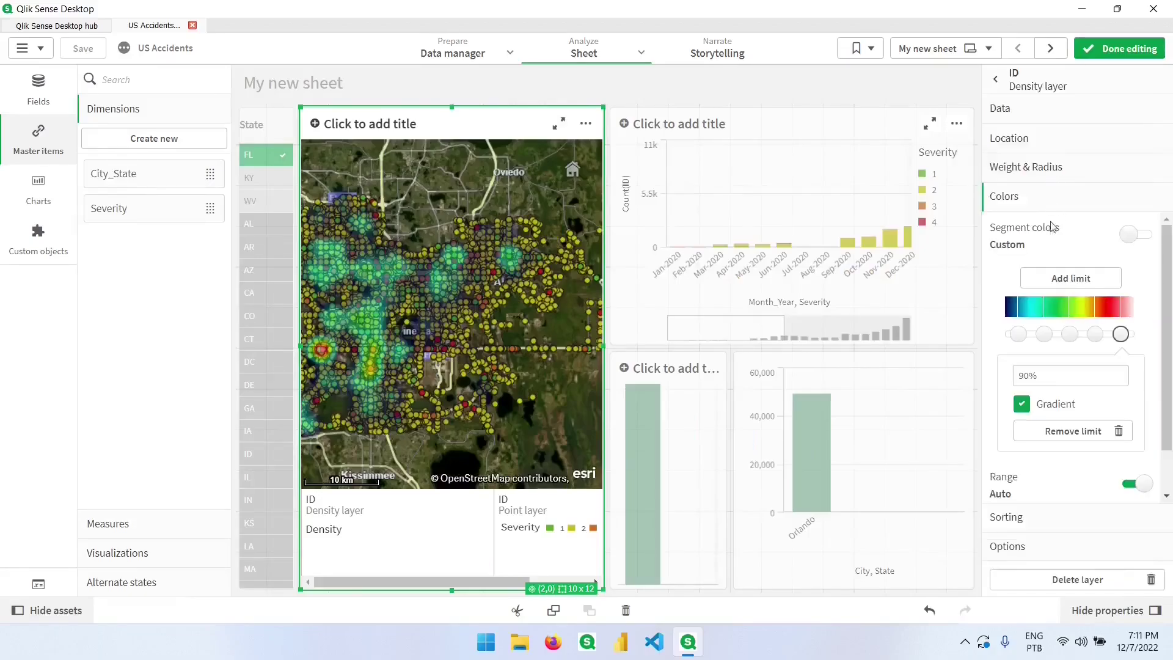
{"action": "left_click", "coordinate": [1086, 549]}
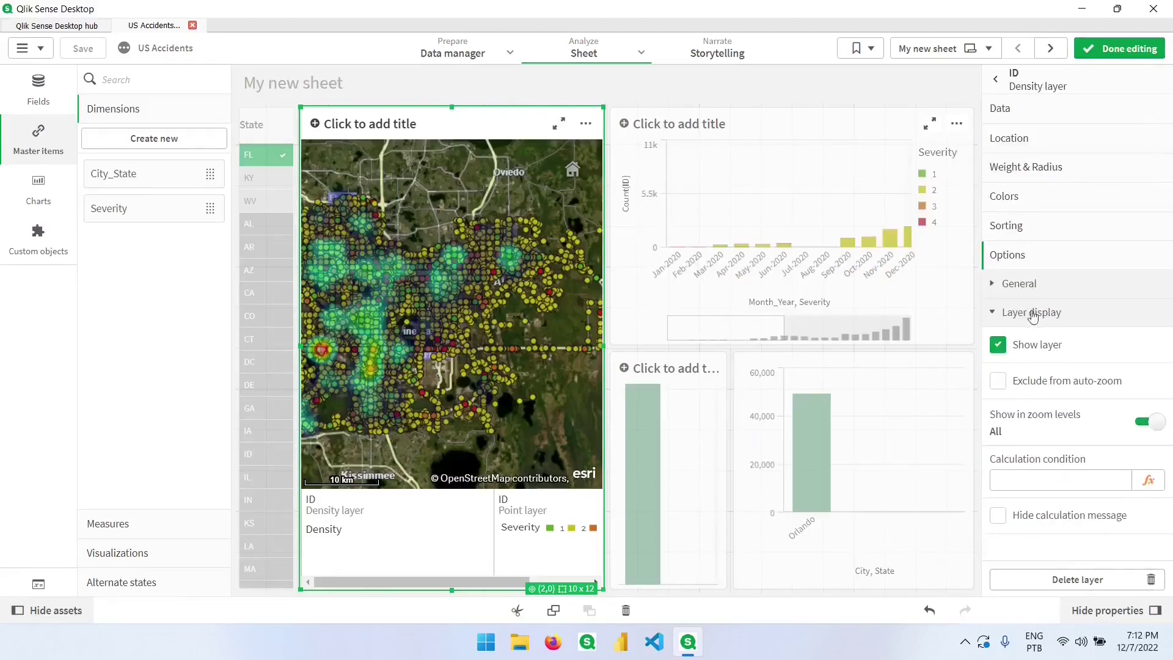
{"action": "left_click", "coordinate": [998, 345]}
{"action": "left_click", "coordinate": [996, 79]}
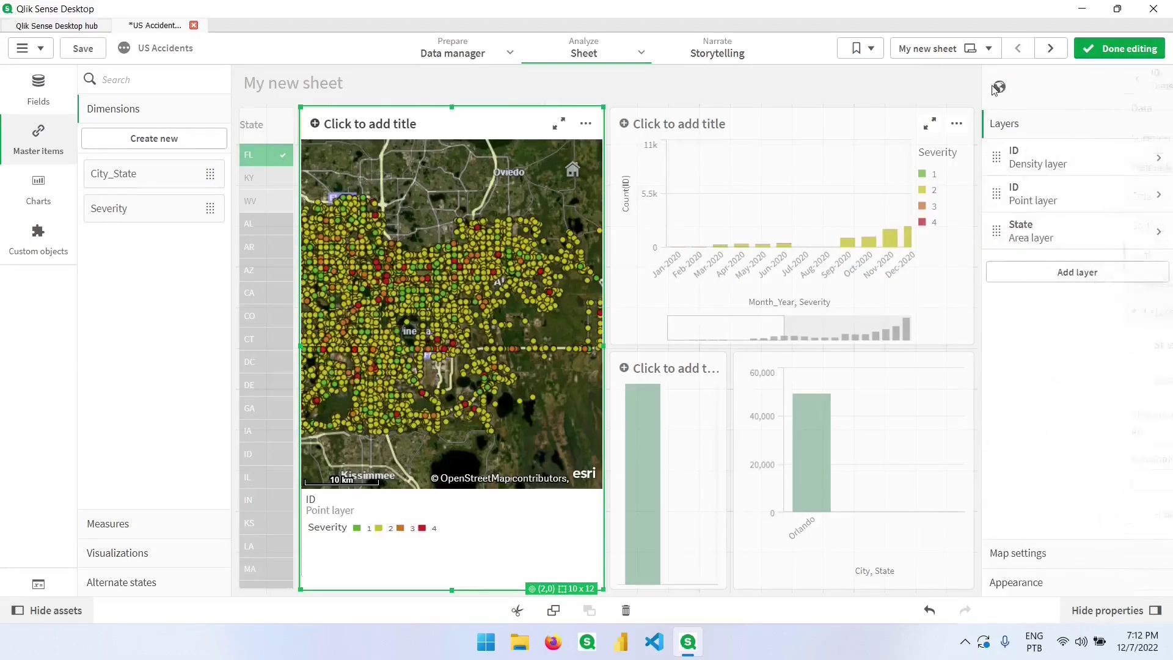
Hide the map's ID point layer and return to the list of layers
{"action": "left_click", "coordinate": [1033, 195]}
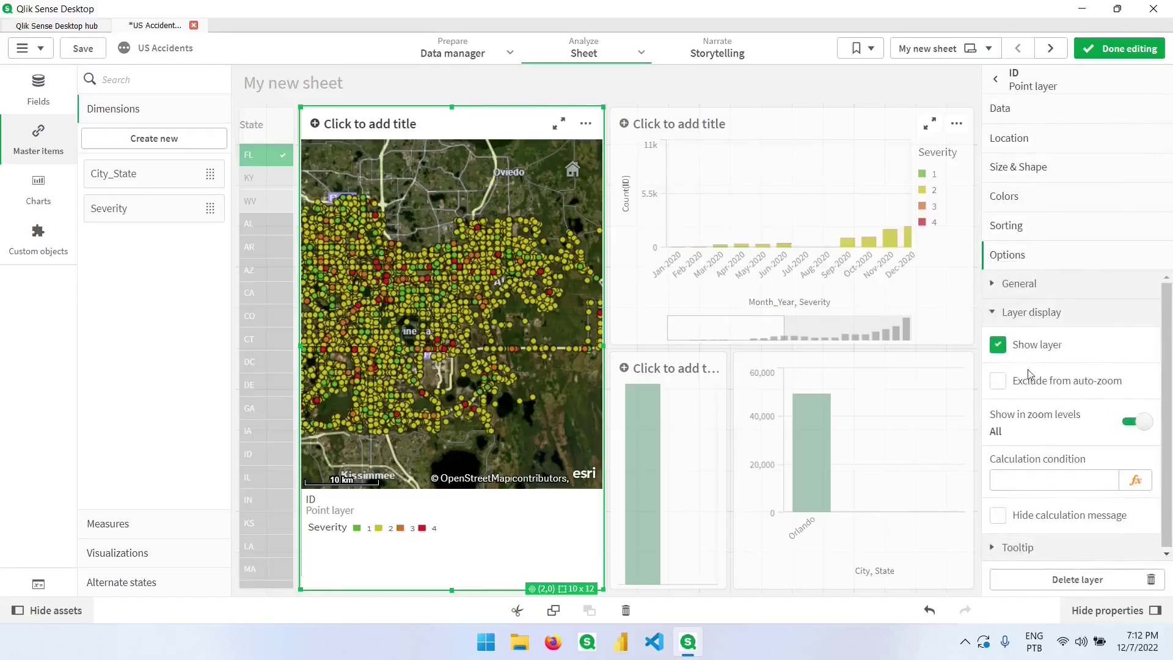
{"action": "left_click", "coordinate": [1019, 350]}
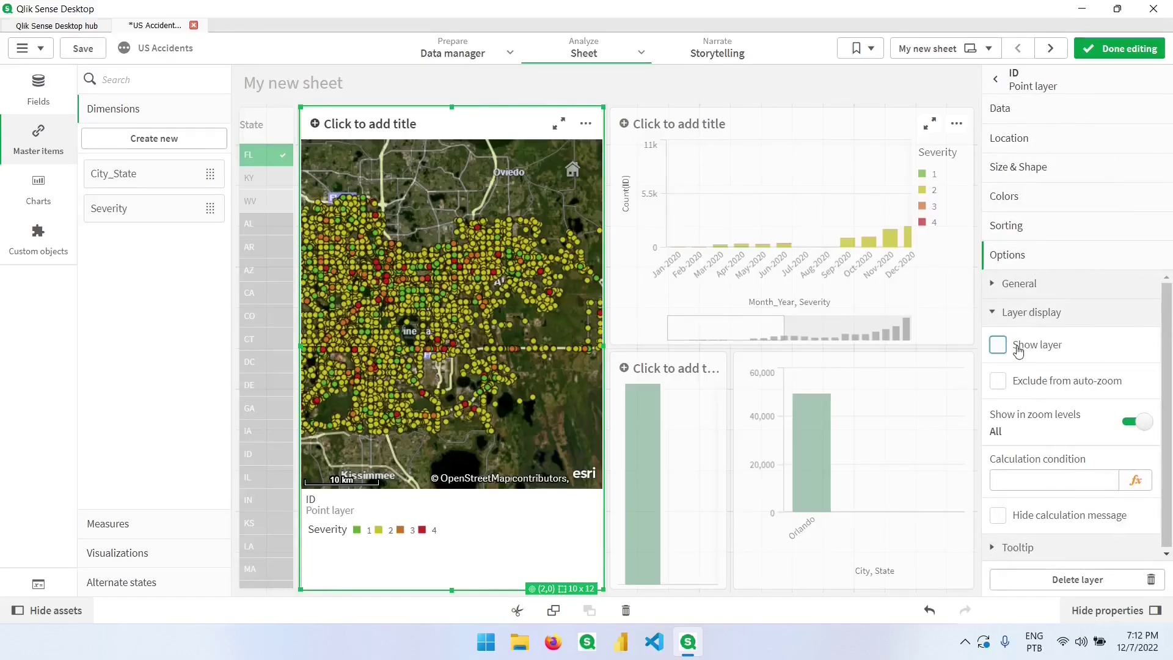
{"action": "left_click", "coordinate": [998, 84]}
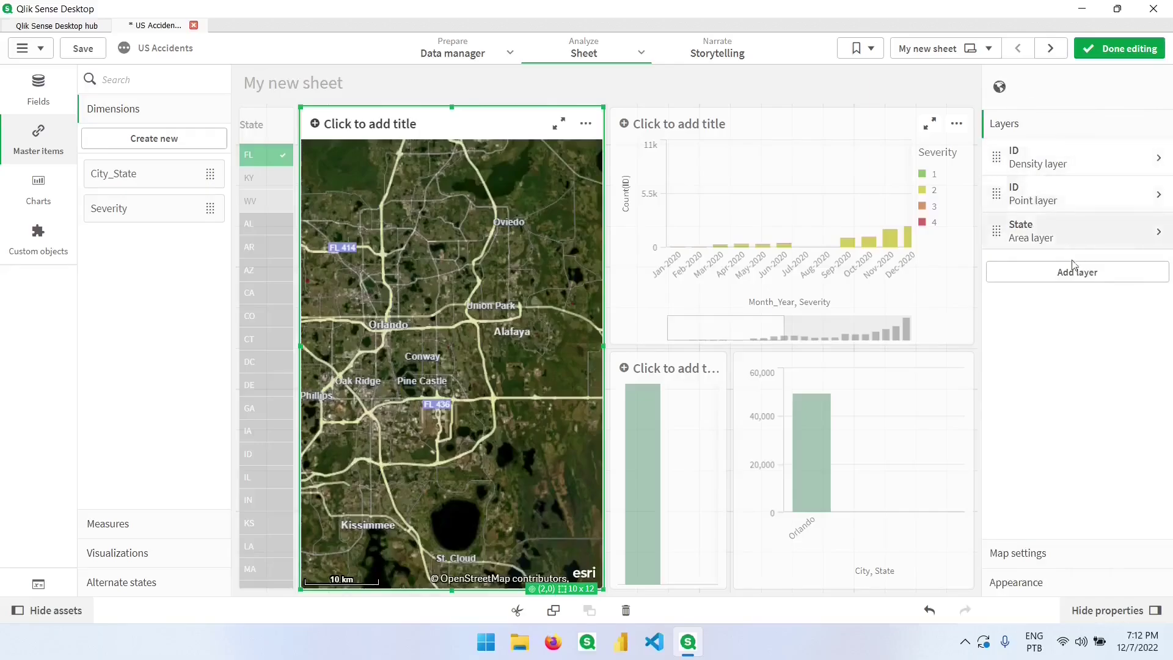
Add a chart layer to the map with State as its location dimension
{"action": "left_click", "coordinate": [1095, 278]}
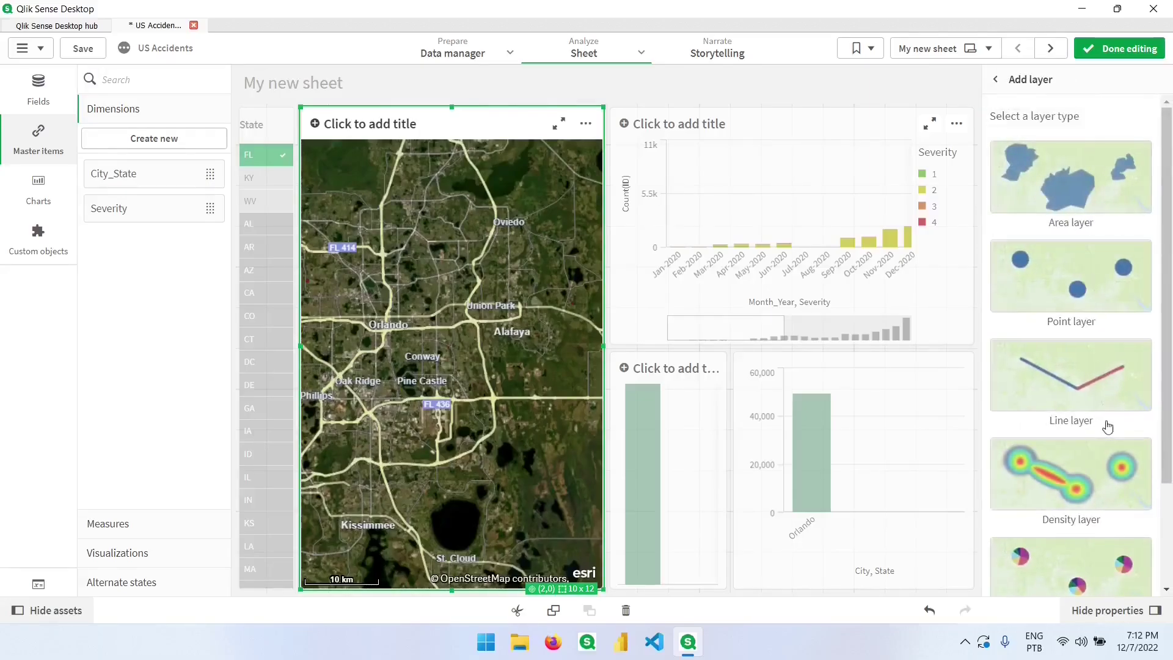
{"action": "scroll", "coordinate": [1100, 349], "scroll_direction": "down", "scroll_amount": 1}
{"action": "scroll", "coordinate": [1102, 349], "scroll_direction": "down", "scroll_amount": 1}
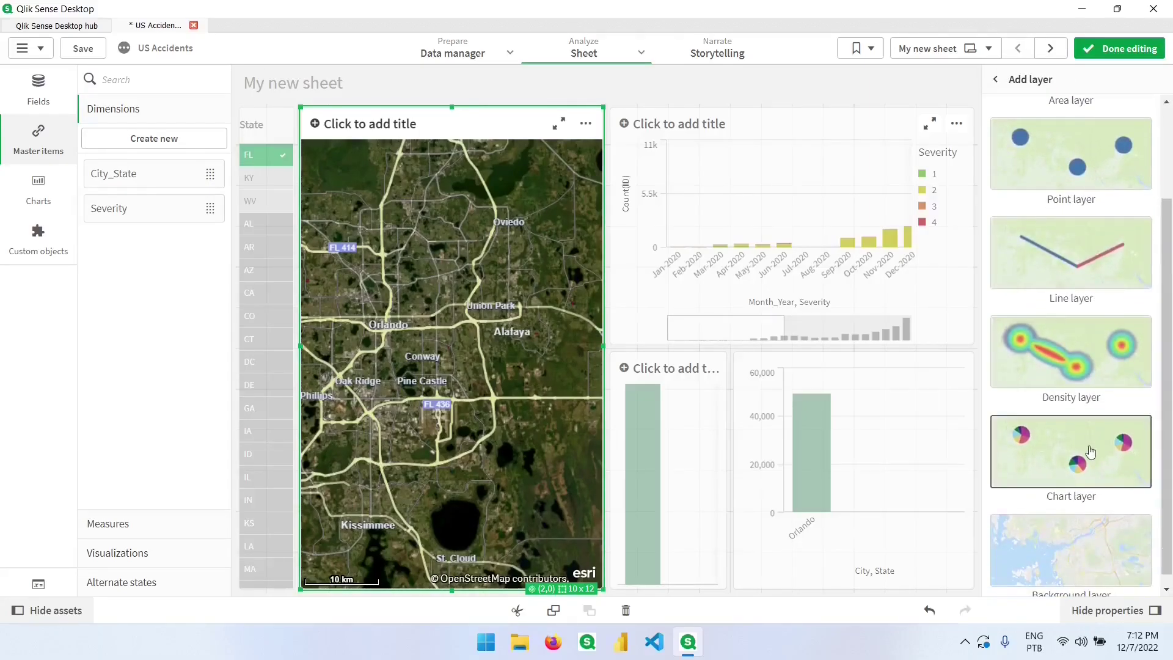
{"action": "left_click", "coordinate": [1067, 462]}
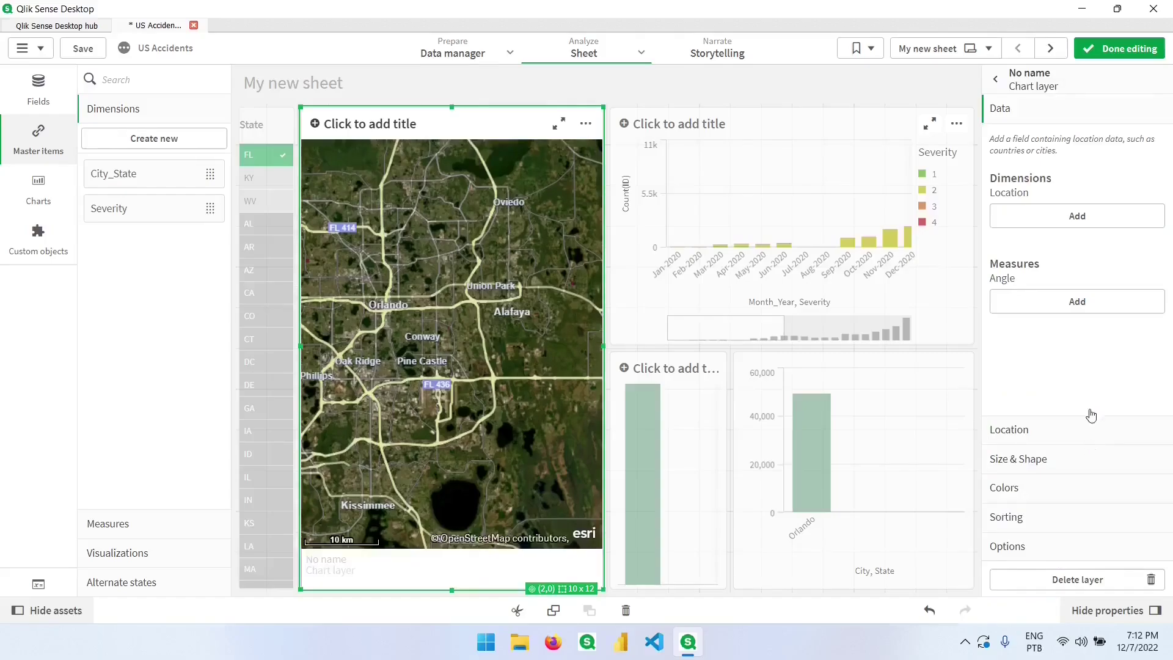
{"action": "left_click", "coordinate": [1076, 224]}
{"action": "type", "text": "Stat"}
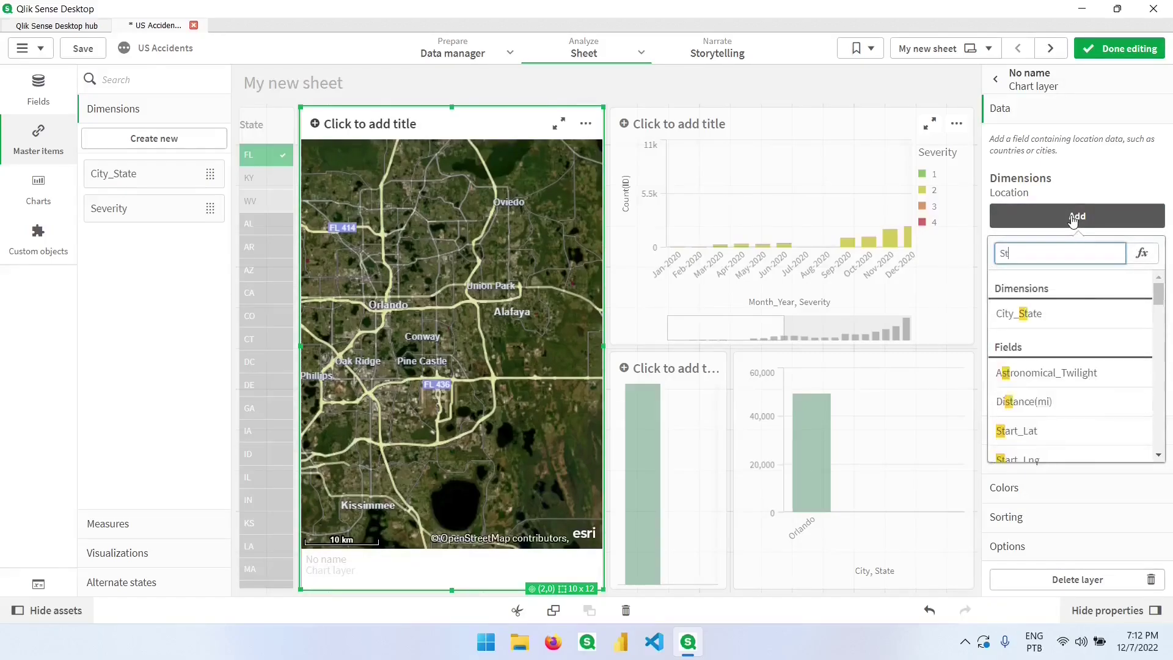
{"action": "left_click", "coordinate": [1056, 374]}
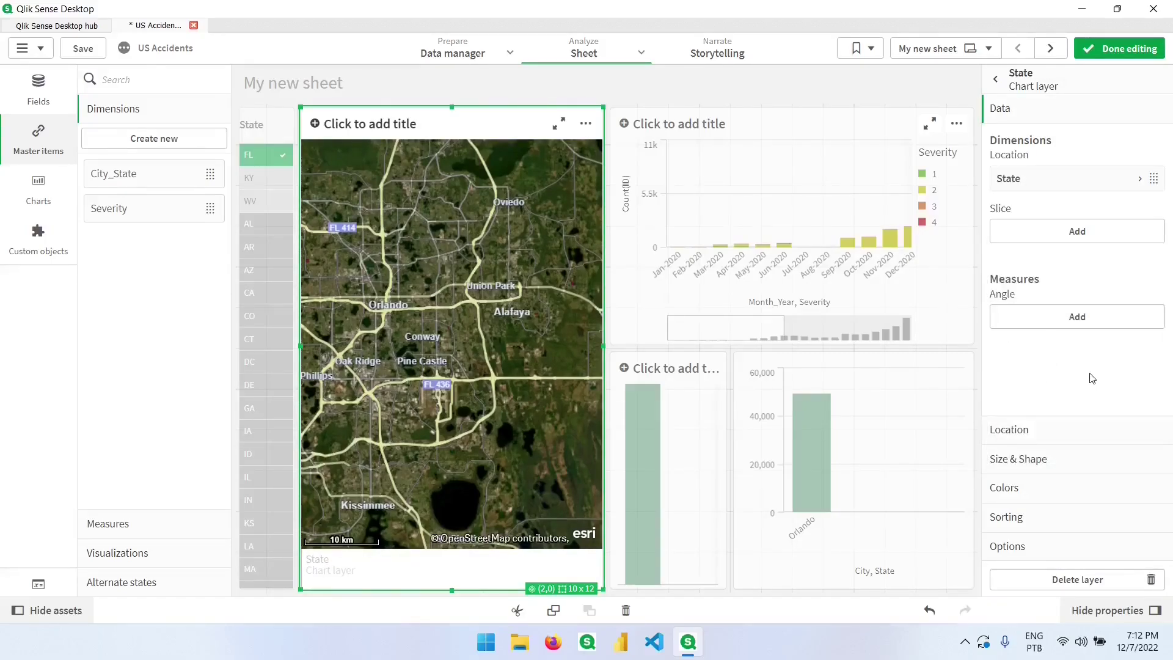
Set Severity as the chart layer's slice dimension and Accidents as its angle measure
{"action": "left_click", "coordinate": [1059, 242]}
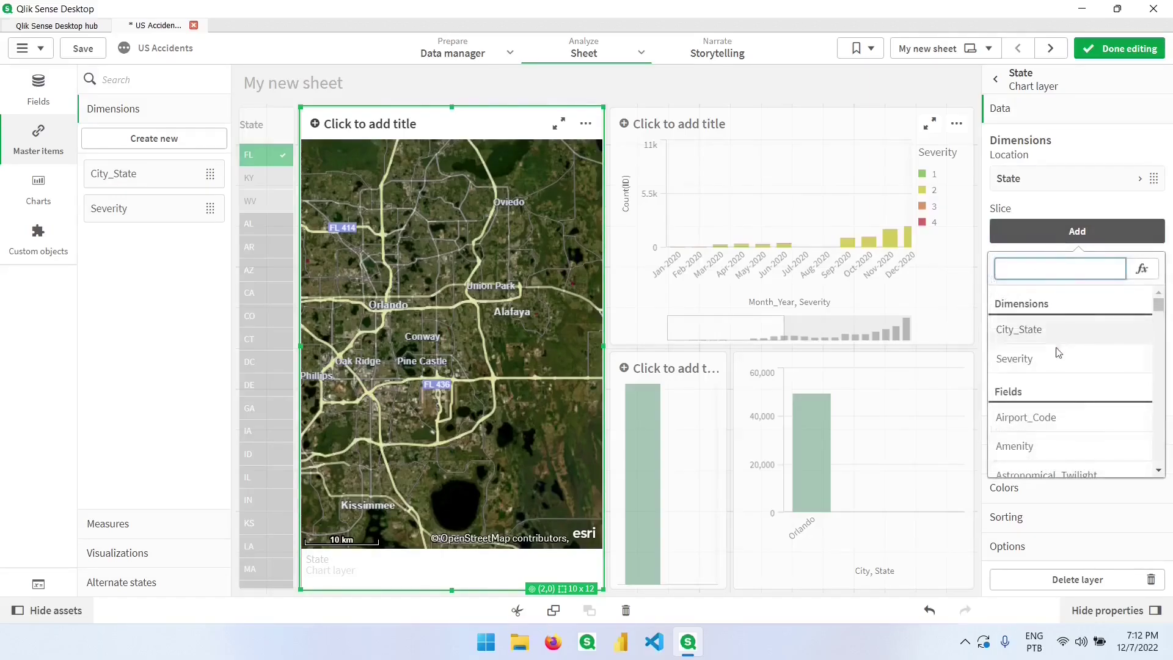
{"action": "left_click", "coordinate": [1043, 359]}
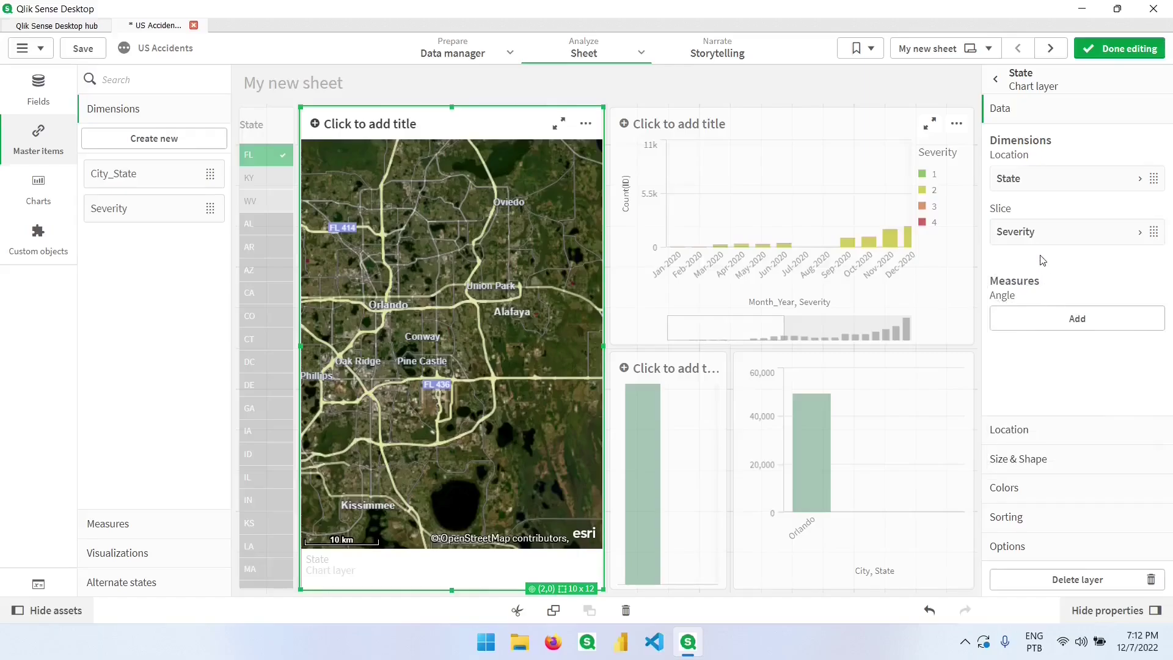
{"action": "left_click", "coordinate": [1065, 323]}
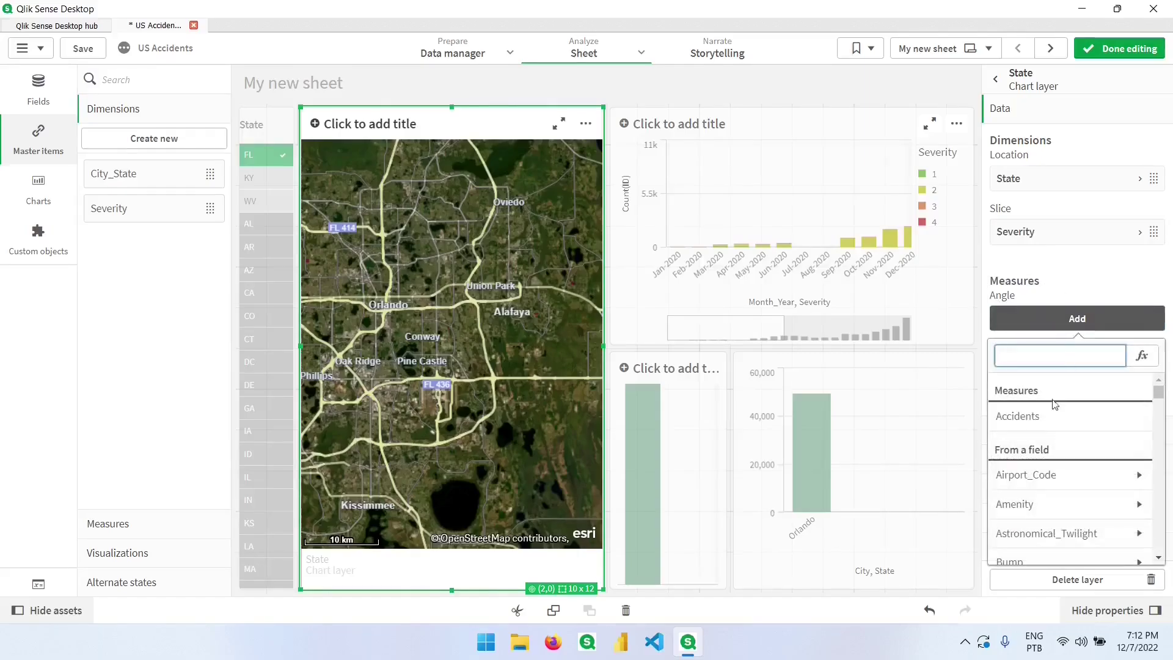
{"action": "left_click", "coordinate": [1032, 422]}
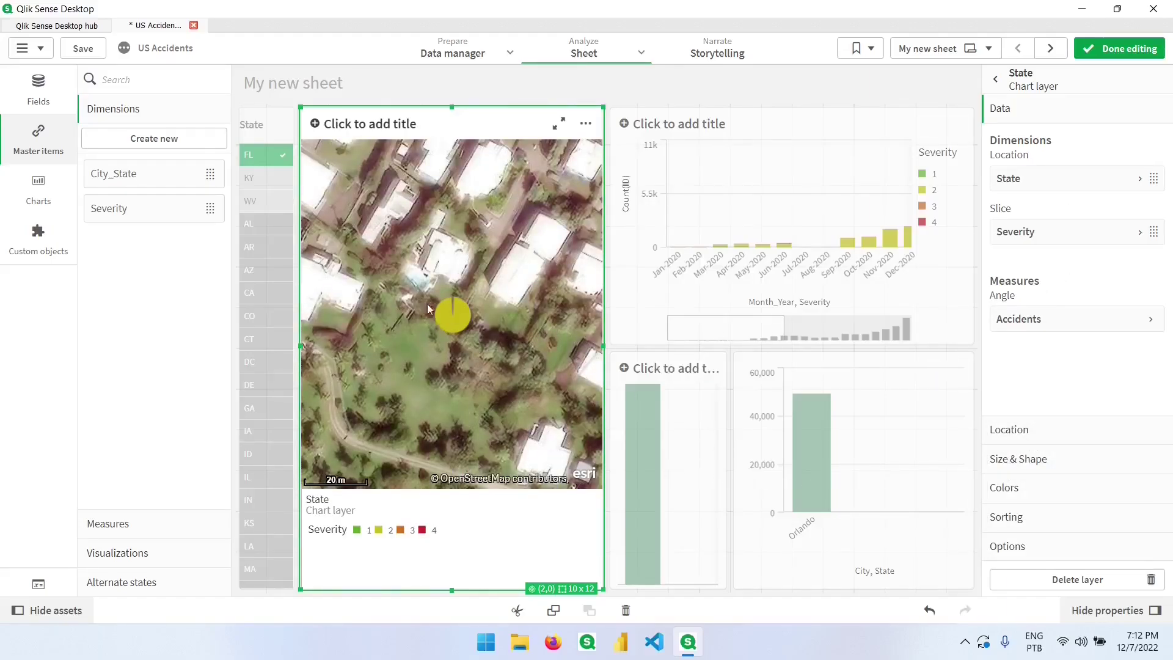
Finish editing, clear all selections on the sheet, and reopen it for editing
{"action": "left_click", "coordinate": [1093, 48]}
{"action": "left_click", "coordinate": [119, 80]}
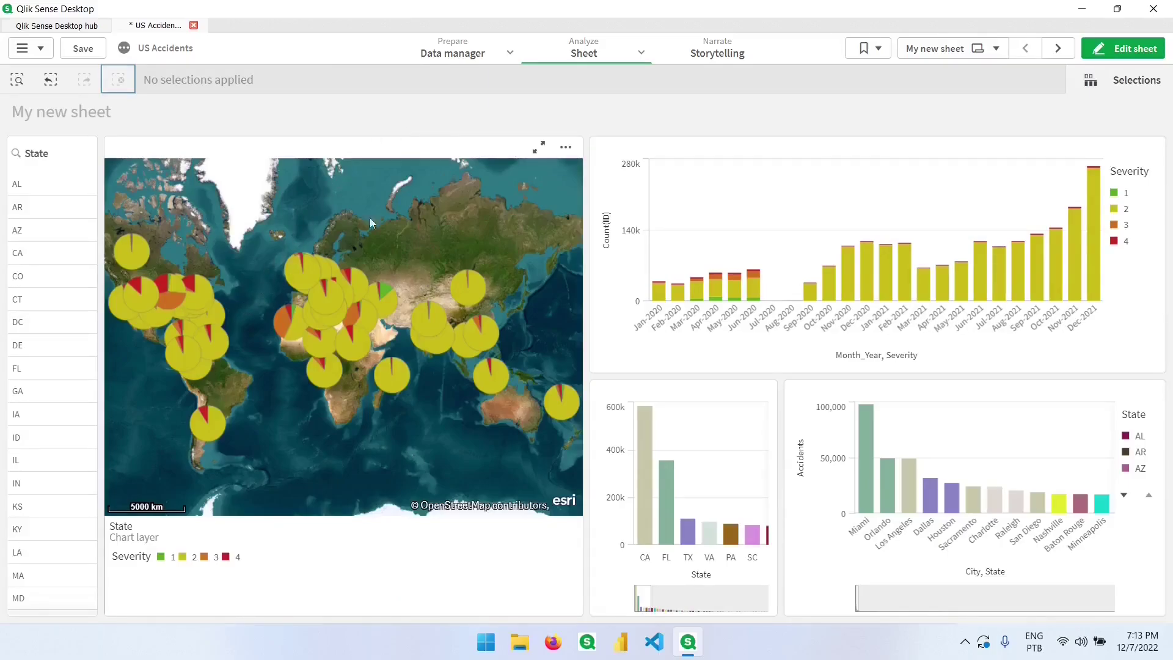
{"action": "left_click", "coordinate": [1106, 49]}
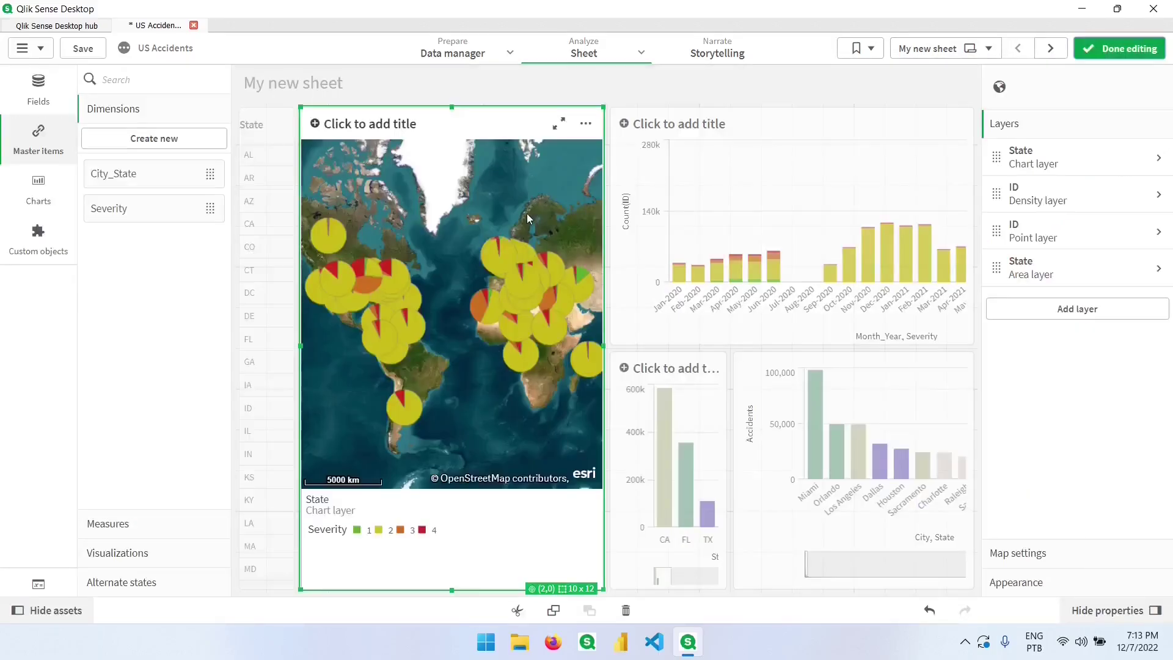
Switch the State chart layer's location scope to custom and set its country to 'US'
{"action": "left_click", "coordinate": [1087, 163]}
{"action": "left_click", "coordinate": [1053, 429]}
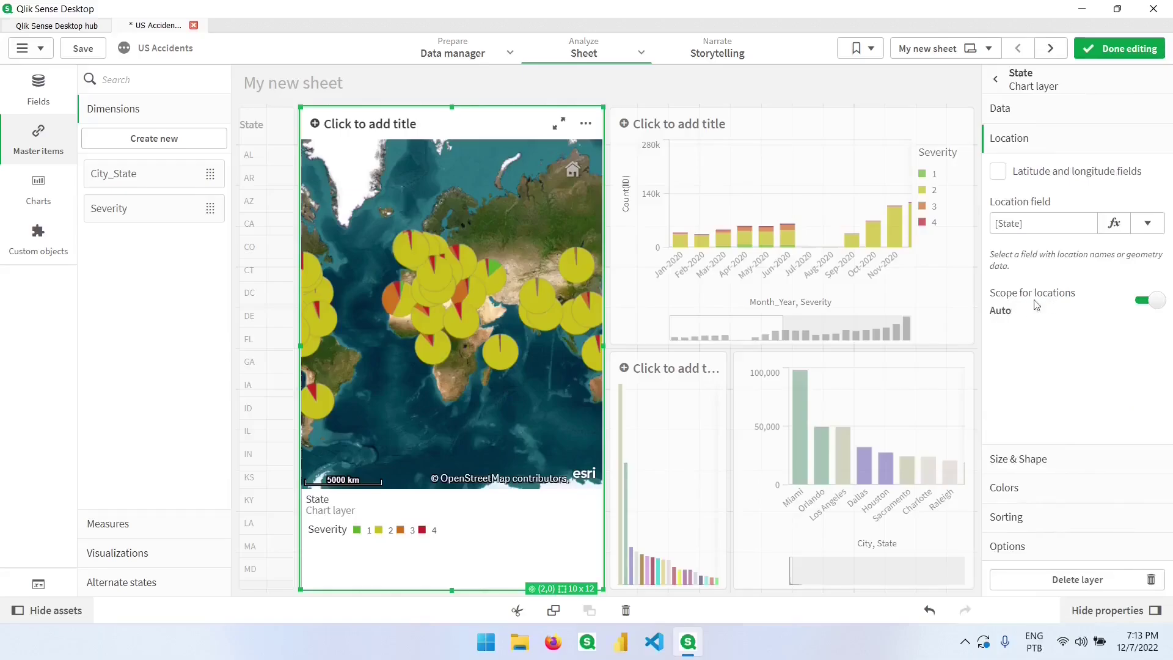
{"action": "left_click", "coordinate": [1144, 300]}
{"action": "left_click", "coordinate": [1010, 410]}
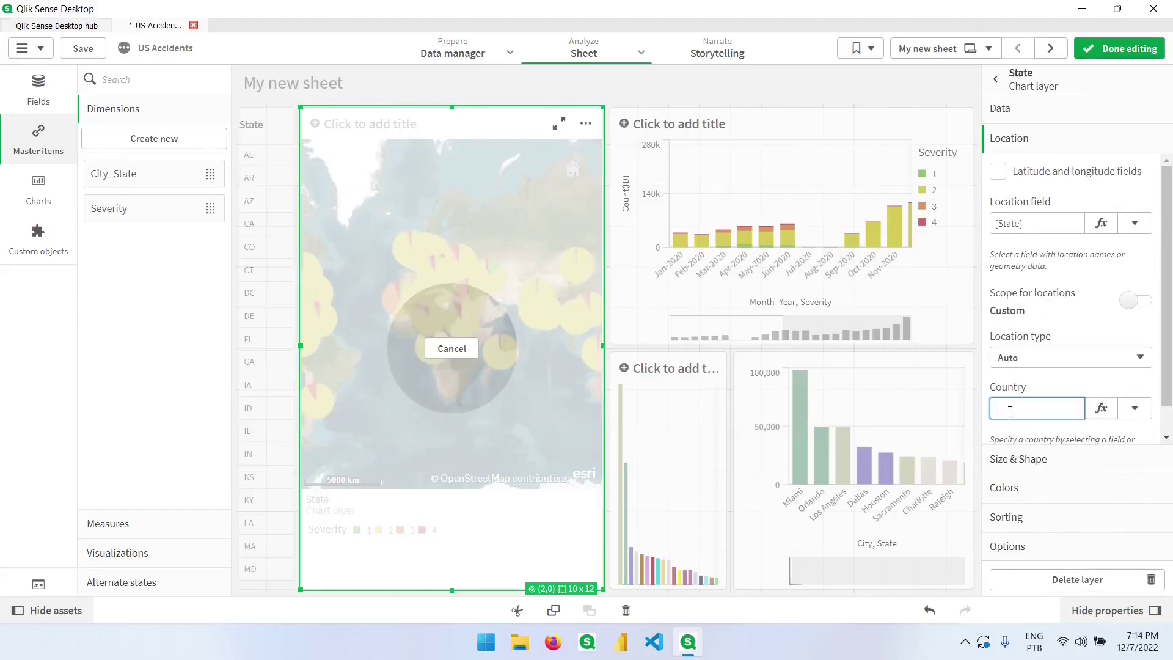
{"action": "type", "text": "'US'"}
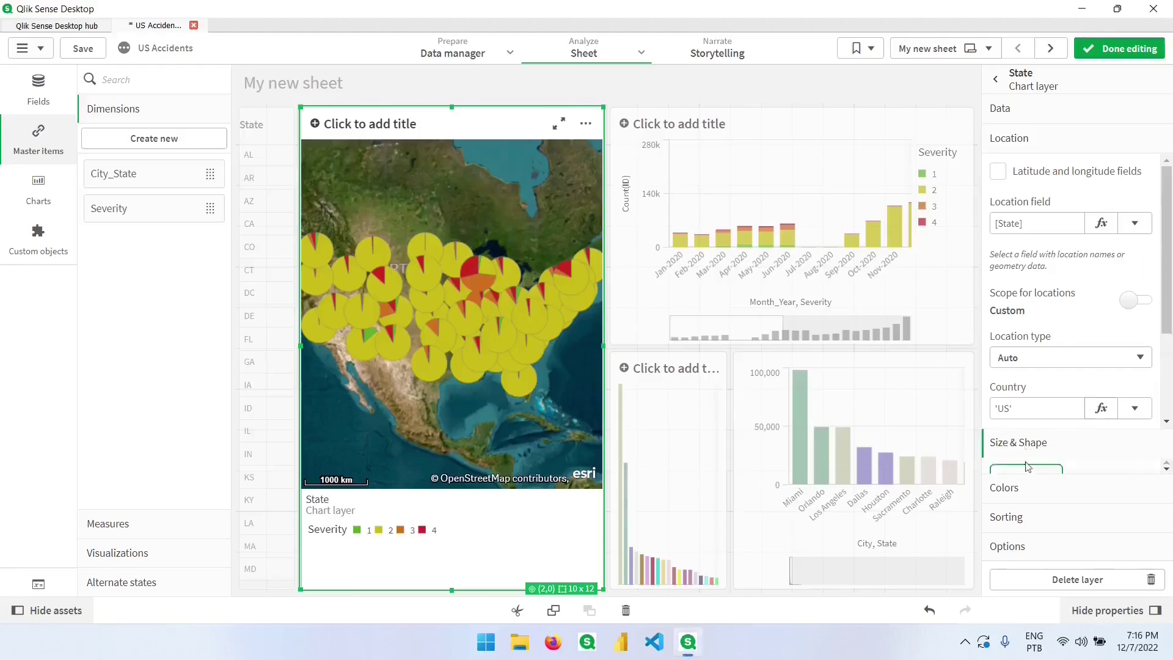
Reduce the State chart layer's pie chart size to about a quarter of its range and finish editing
{"action": "left_click", "coordinate": [1015, 459]}
{"action": "left_click_drag", "start_coordinate": [1072, 356], "coordinate": [1039, 354]}
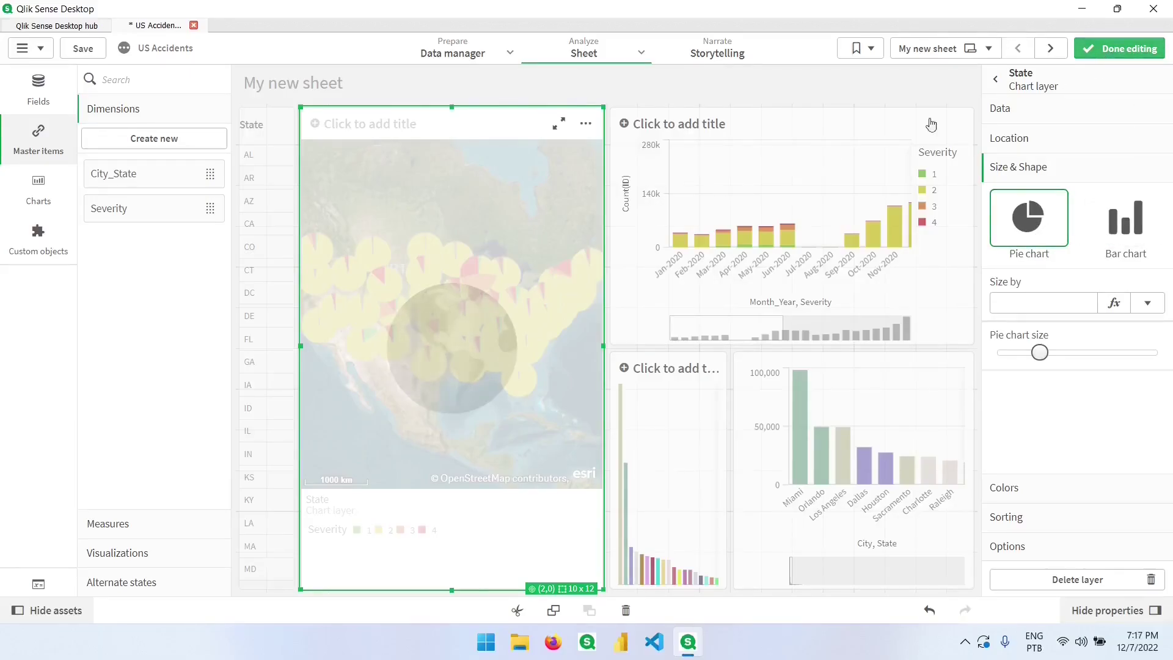
{"action": "mouse_move", "coordinate": [434, 365]}
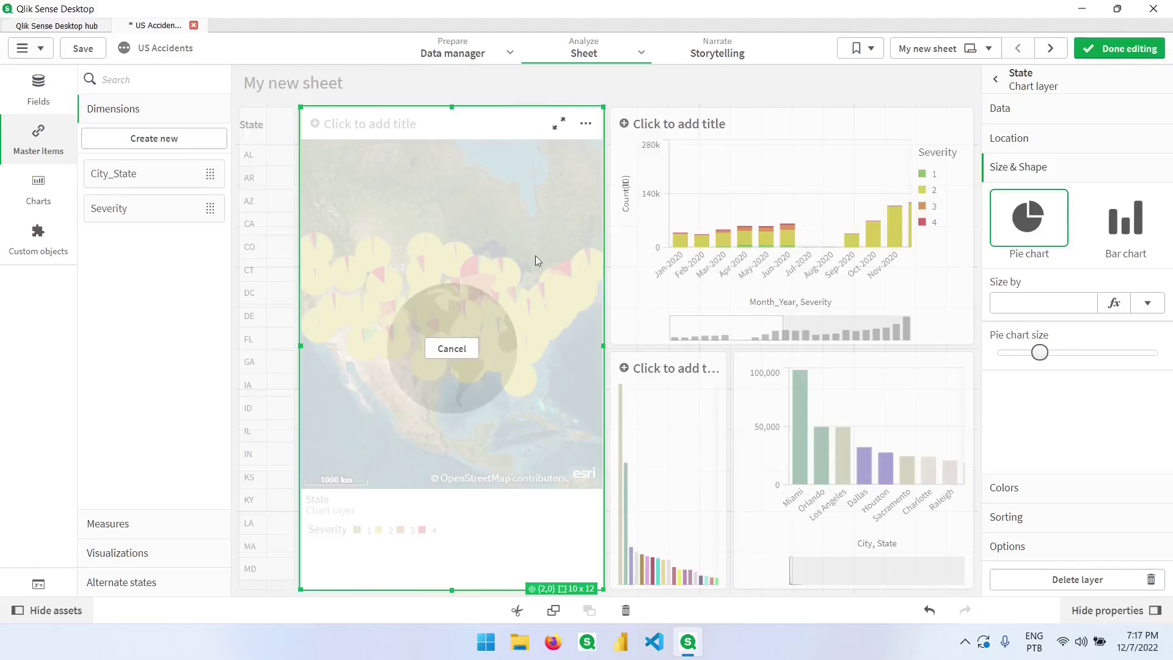
{"action": "left_click", "coordinate": [1128, 50]}
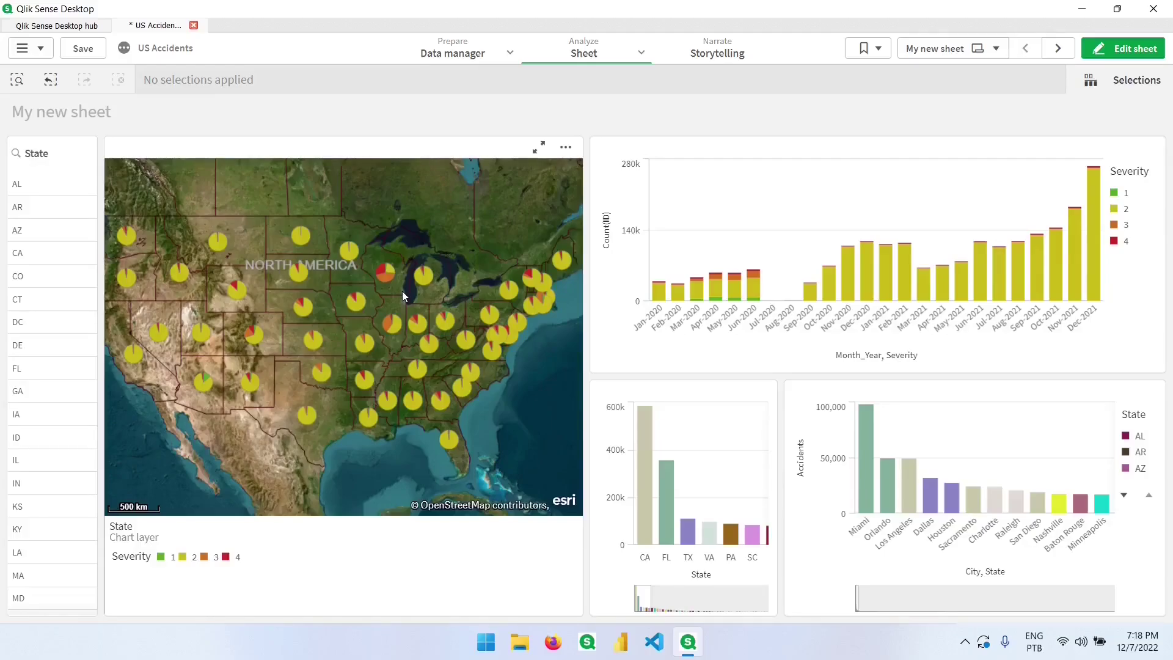
Reopen the sheet, size the State chart layer's pies by the Accidents measure, finish editing, and inspect Florida's severity breakdown on the map
{"action": "left_click", "coordinate": [1122, 55]}
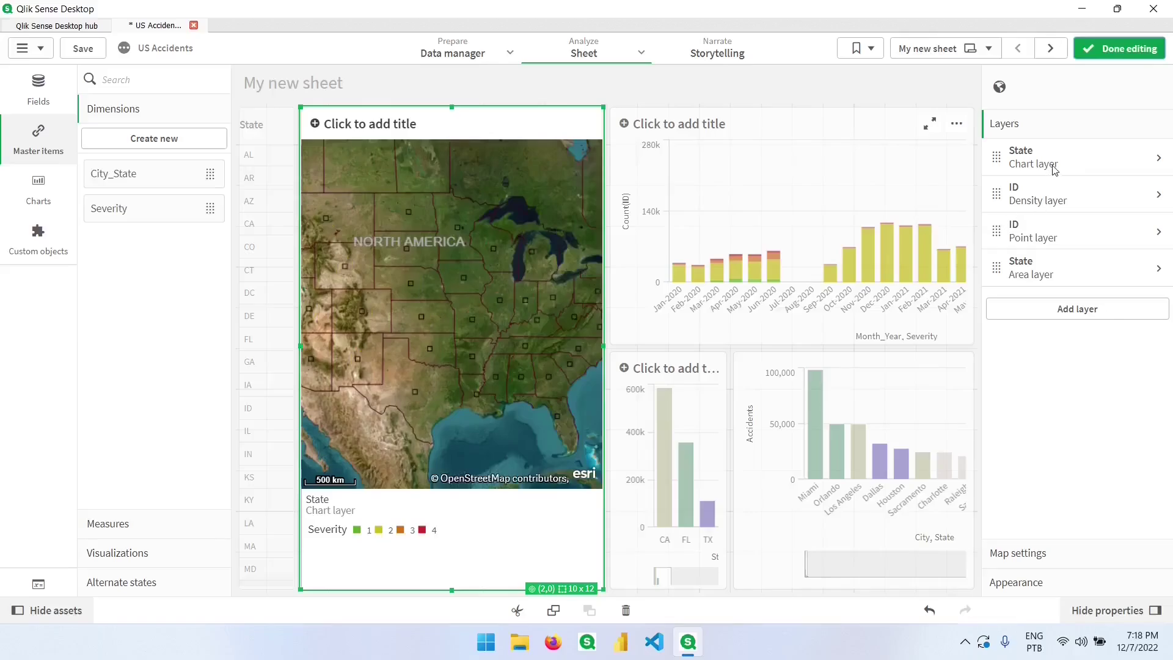
{"action": "left_click", "coordinate": [1062, 168]}
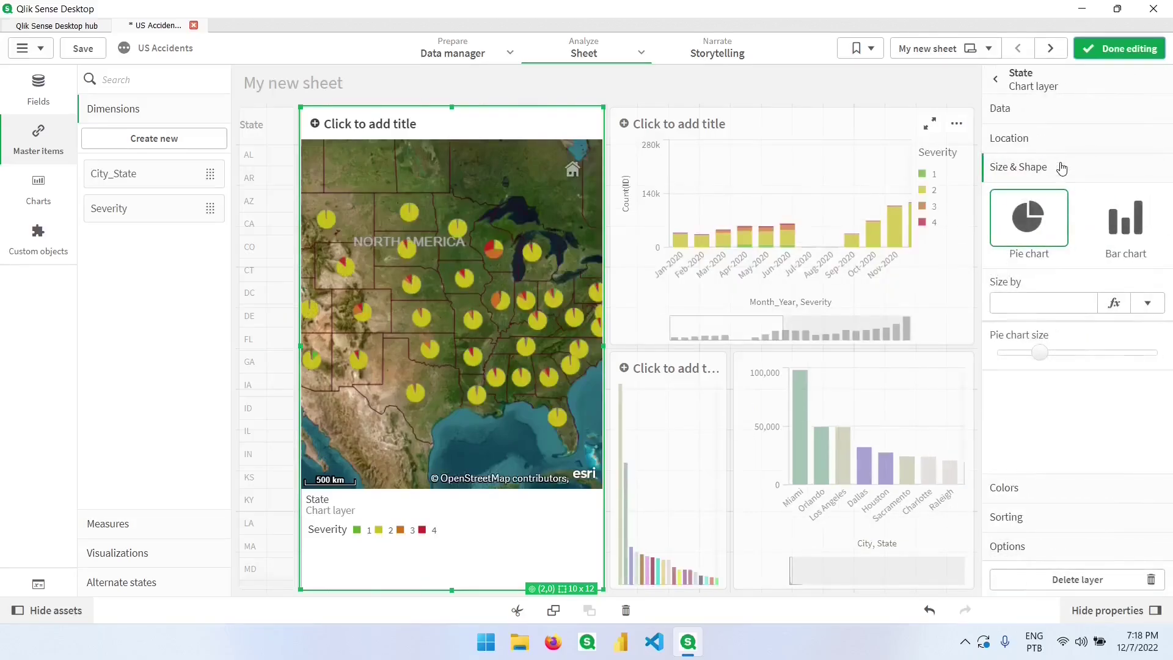
{"action": "left_click", "coordinate": [1148, 304]}
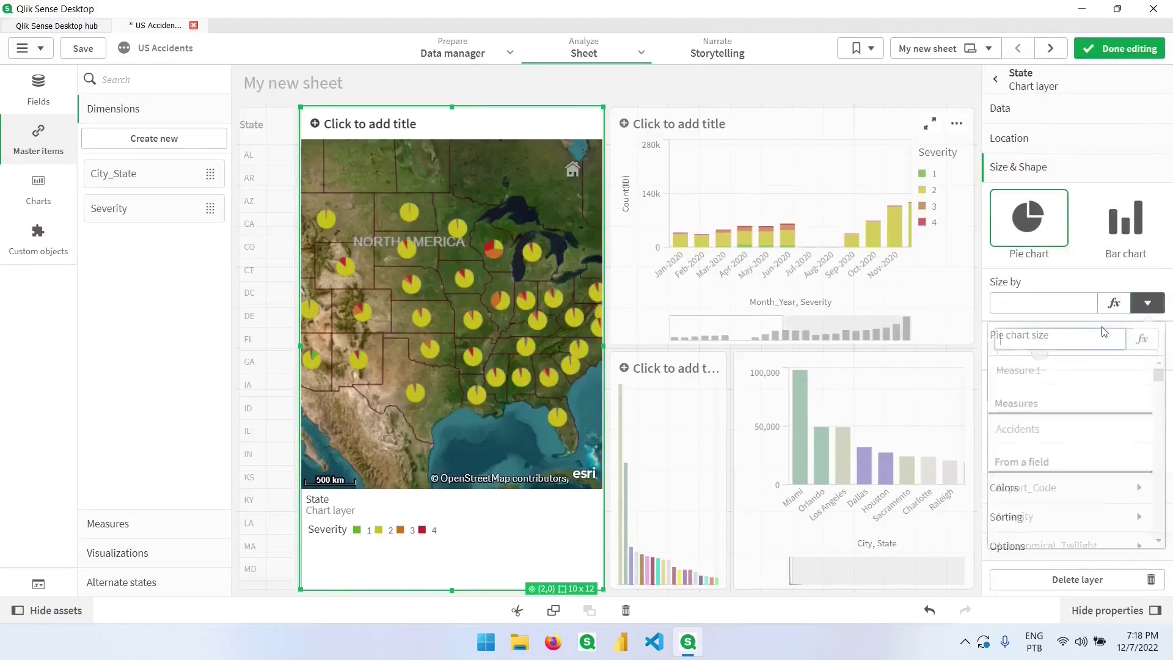
{"action": "left_click", "coordinate": [1026, 426]}
{"action": "left_click", "coordinate": [1113, 54]}
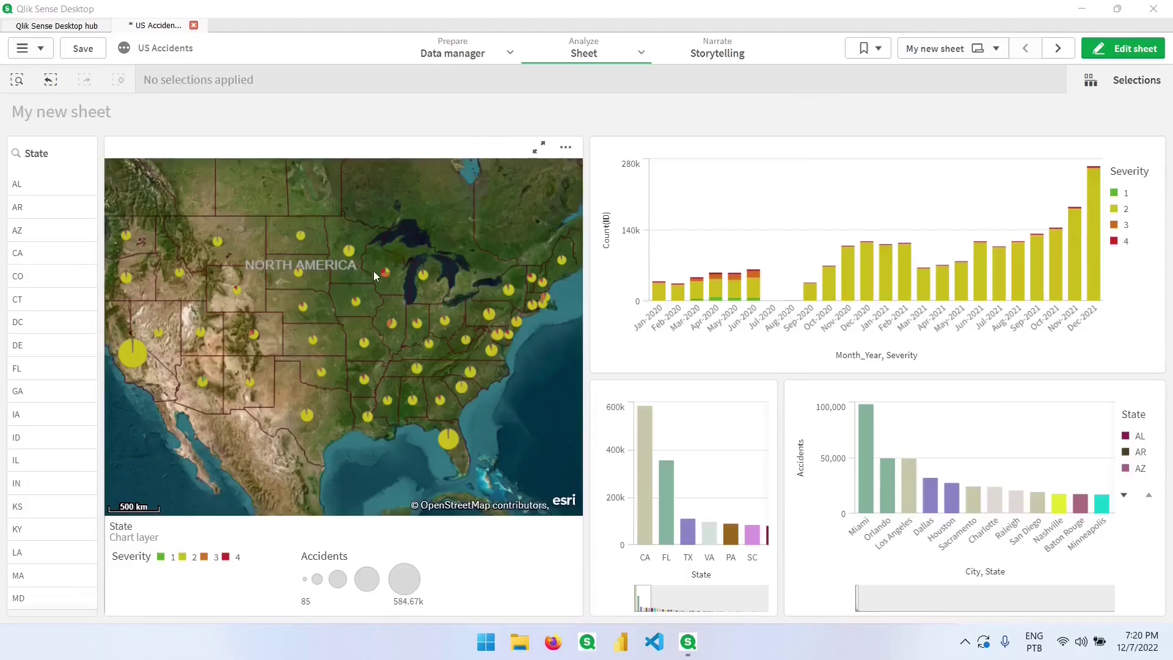
{"action": "mouse_move", "coordinate": [392, 265]}
{"action": "mouse_move", "coordinate": [448, 441]}
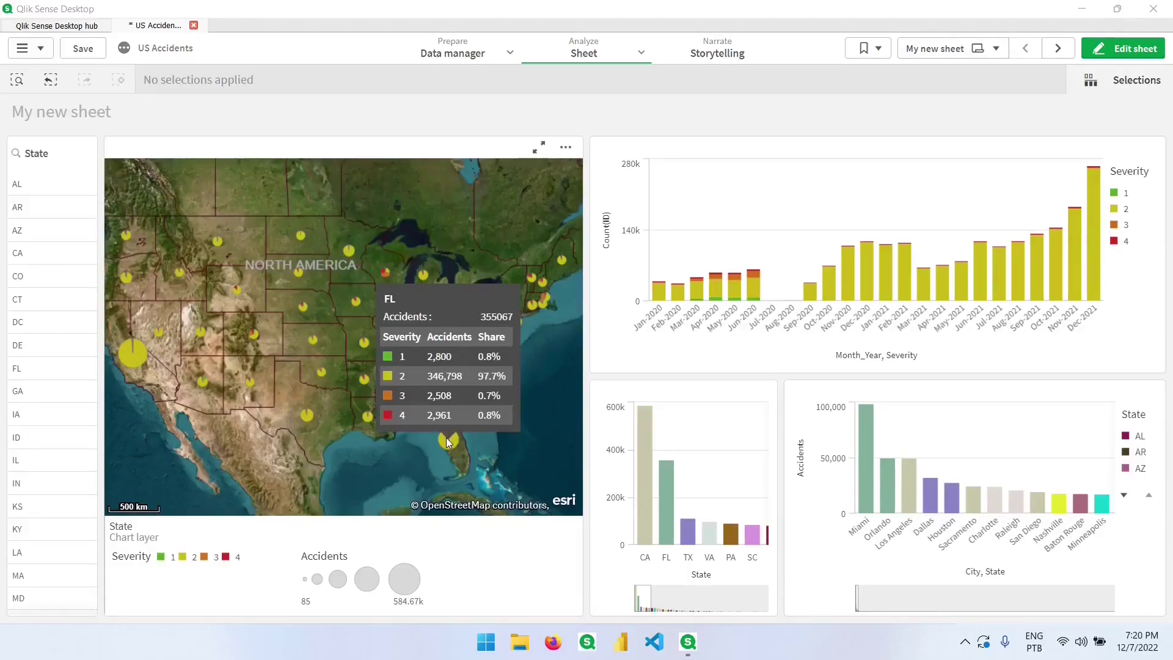